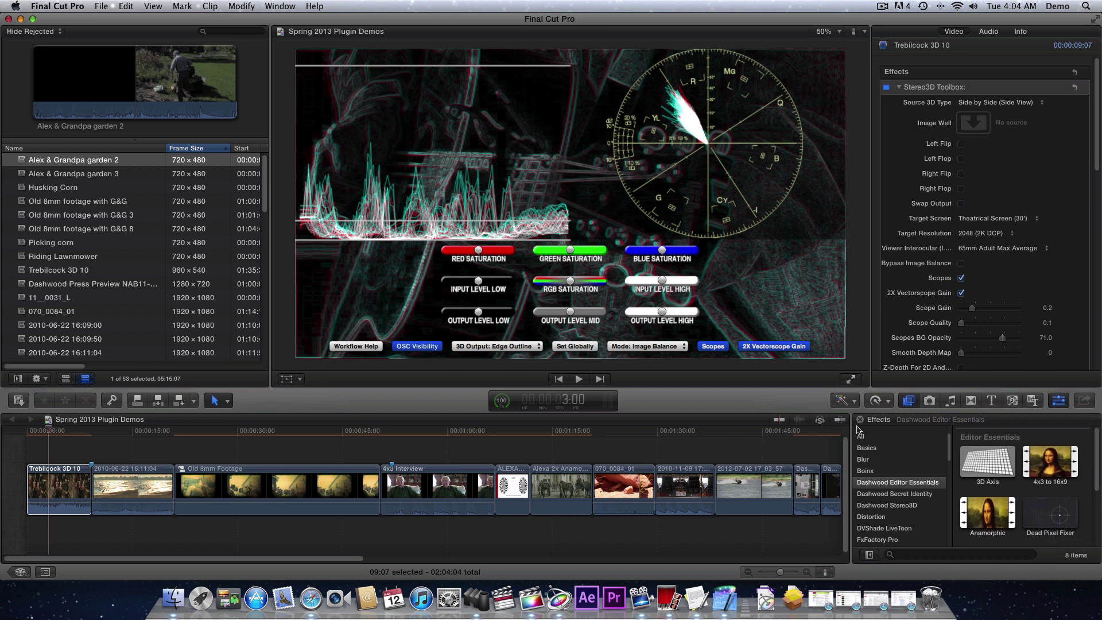
# Drag the Dashwood Quick Slate generator ahead of the Trebilcock 3D 10 clip and park the playhead on it
pyautogui.click(1013, 400)
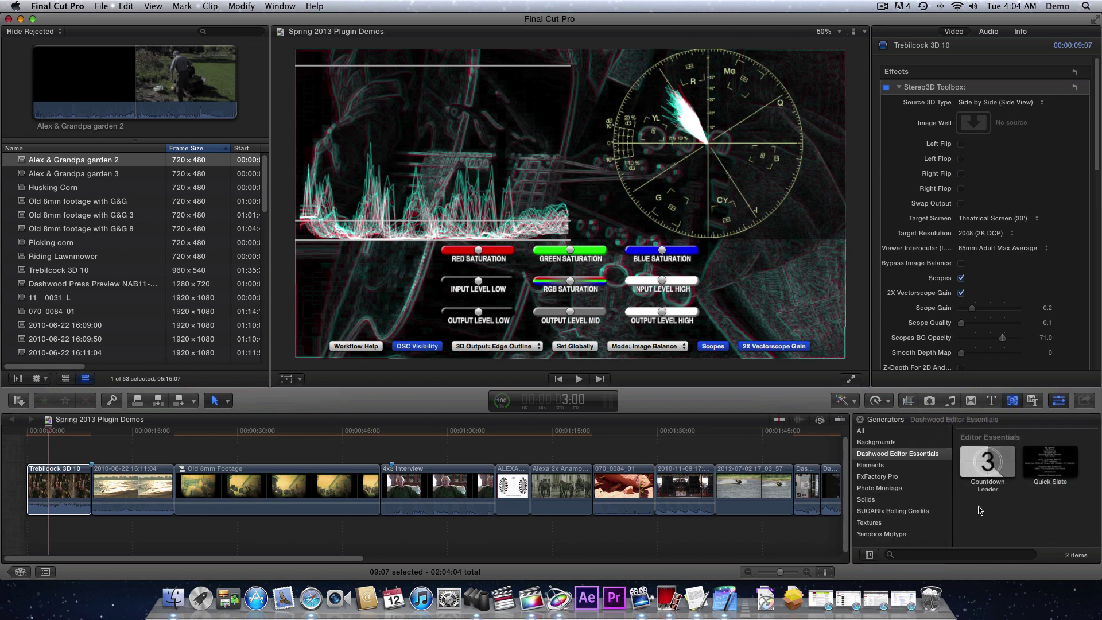
pyautogui.click(1051, 468)
pyautogui.moveTo(1051, 468); pyautogui.dragTo(308, 484)
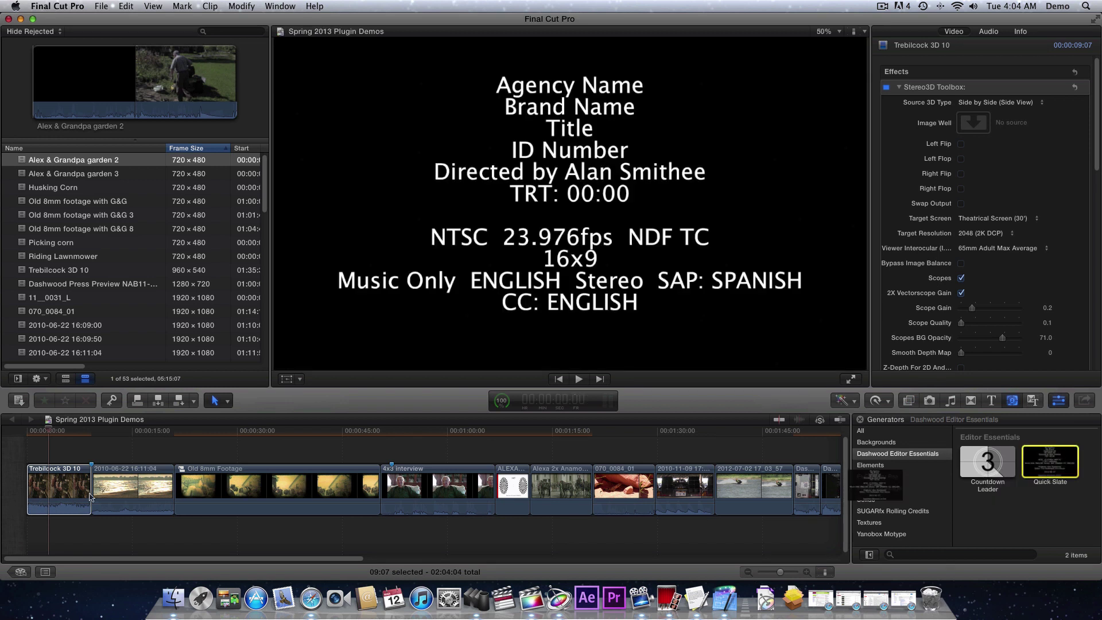
pyautogui.moveTo(91, 496); pyautogui.dragTo(15, 485)
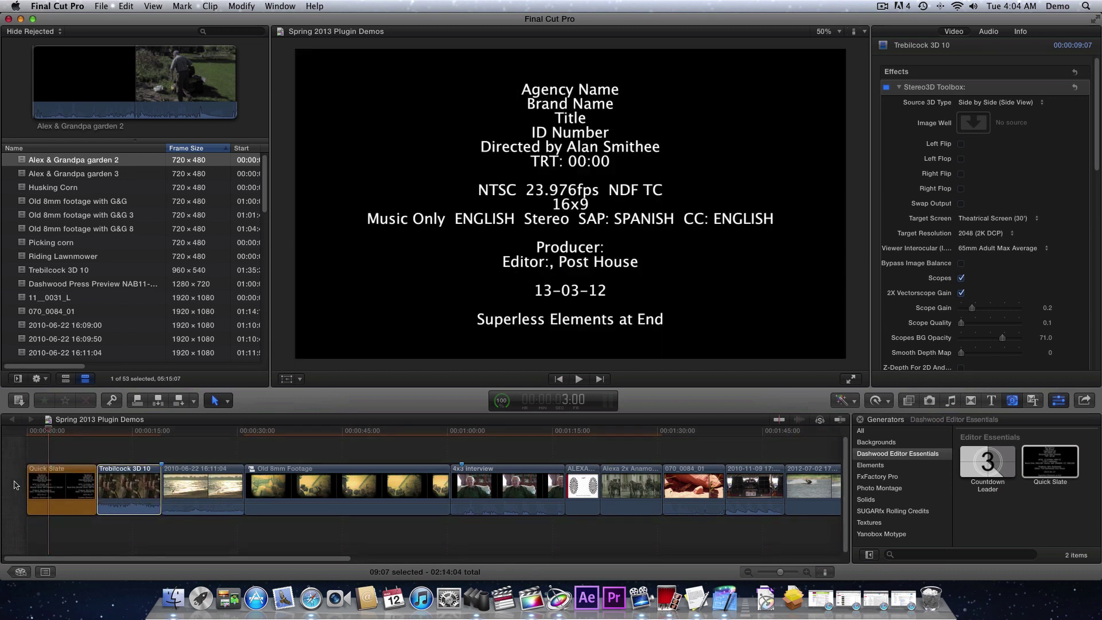
pyautogui.moveTo(56, 430); pyautogui.dragTo(70, 430)
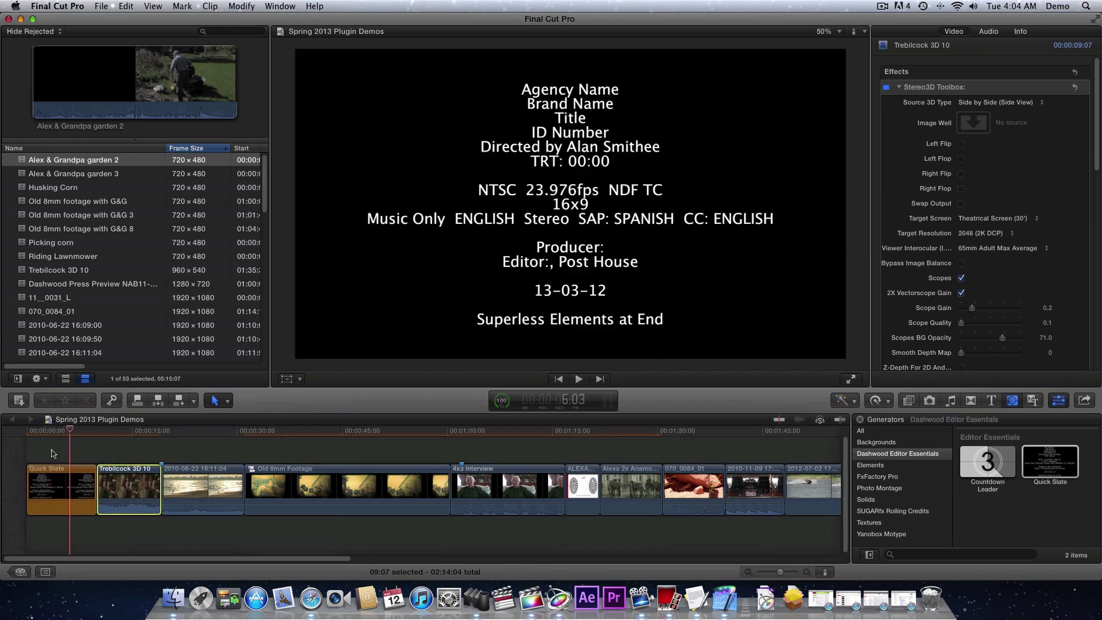
# Cycle the Quick Slate's Program Type through Commercial, Music Video and Episodic Series, ending on Long Form/Corporate
pyautogui.click(53, 490)
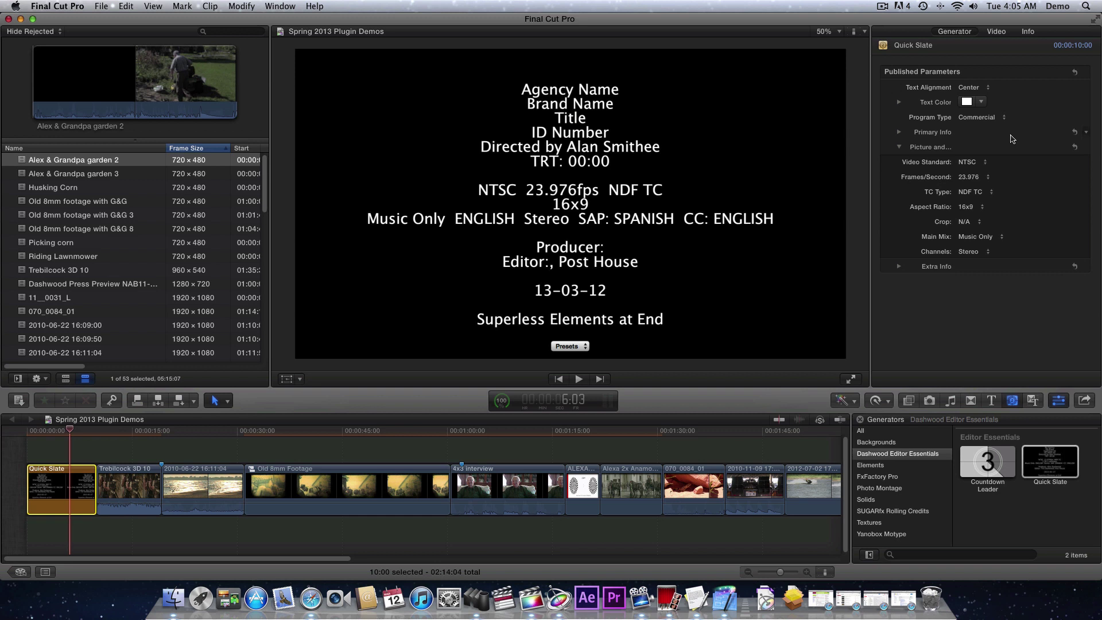
pyautogui.click(1002, 118)
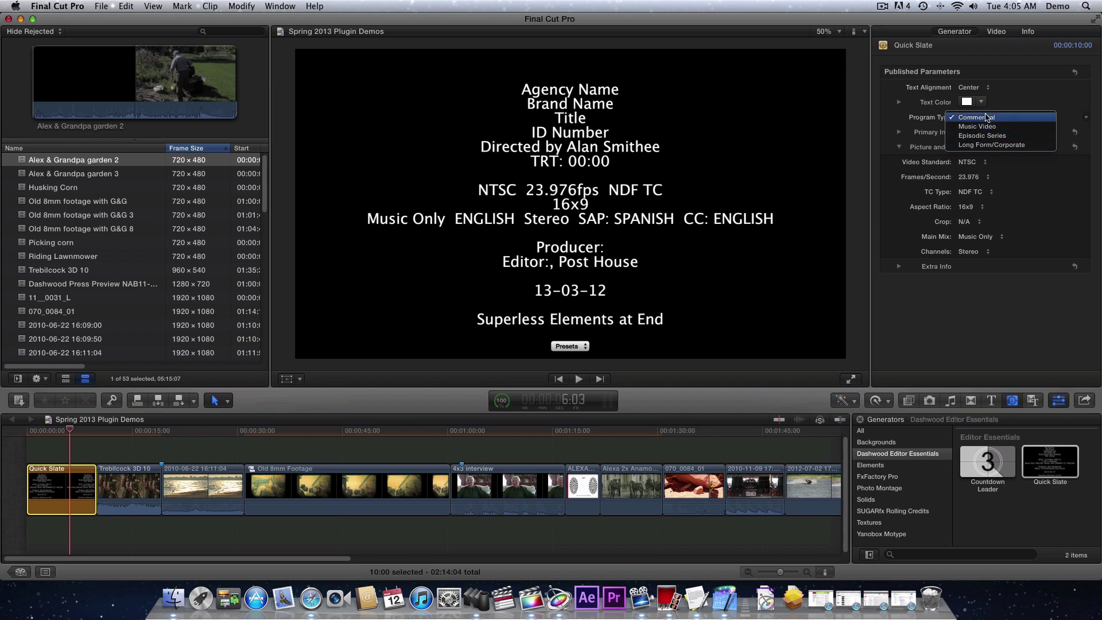
pyautogui.click(994, 117)
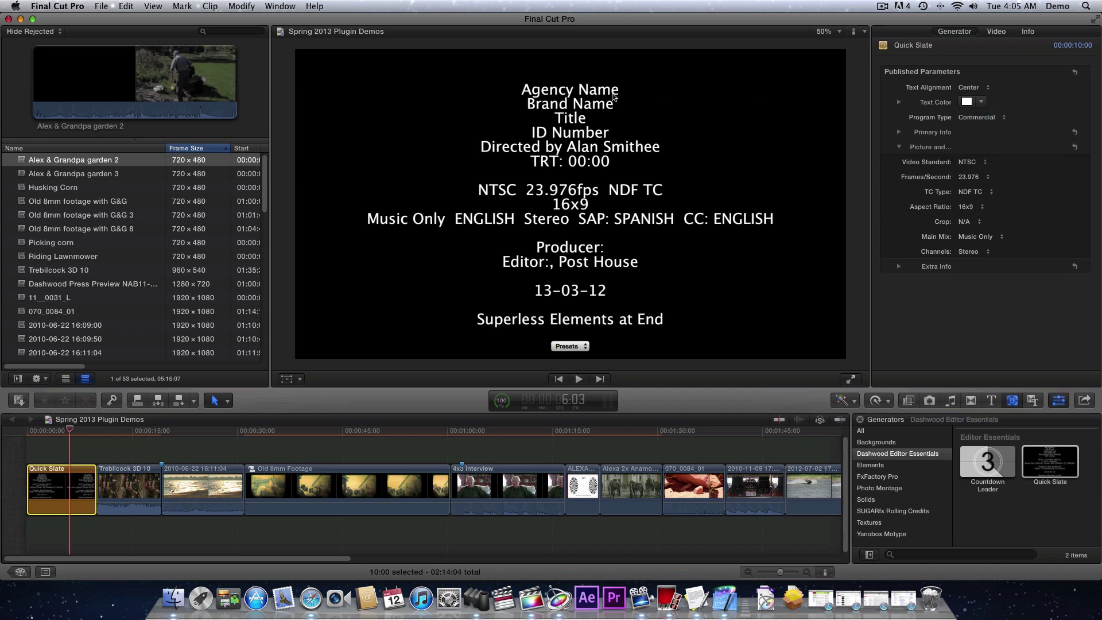
pyautogui.click(984, 117)
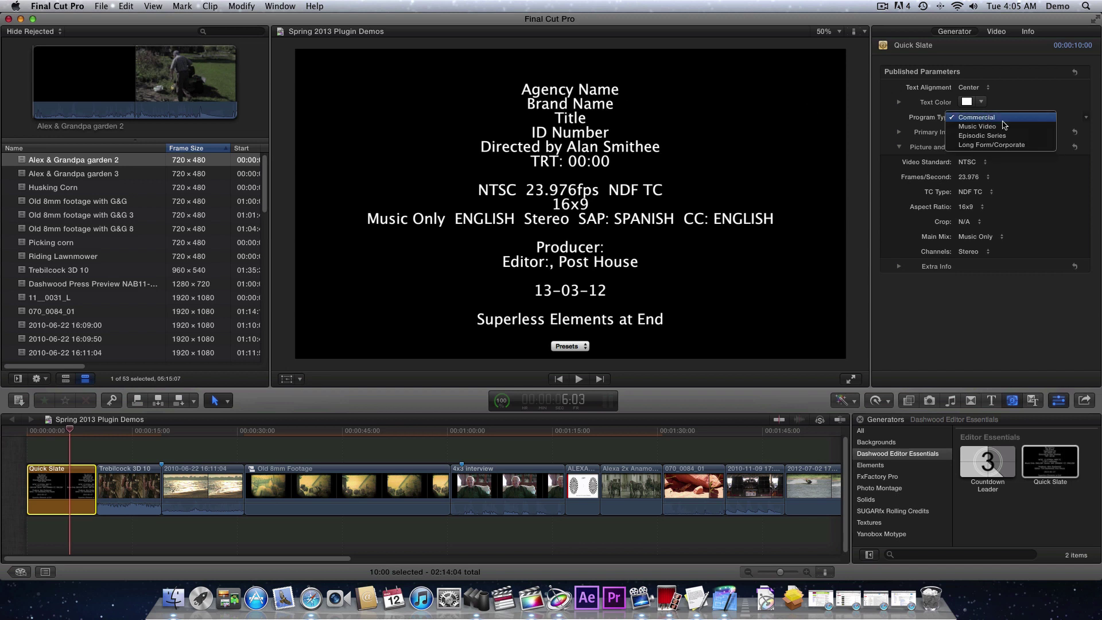
pyautogui.click(1010, 128)
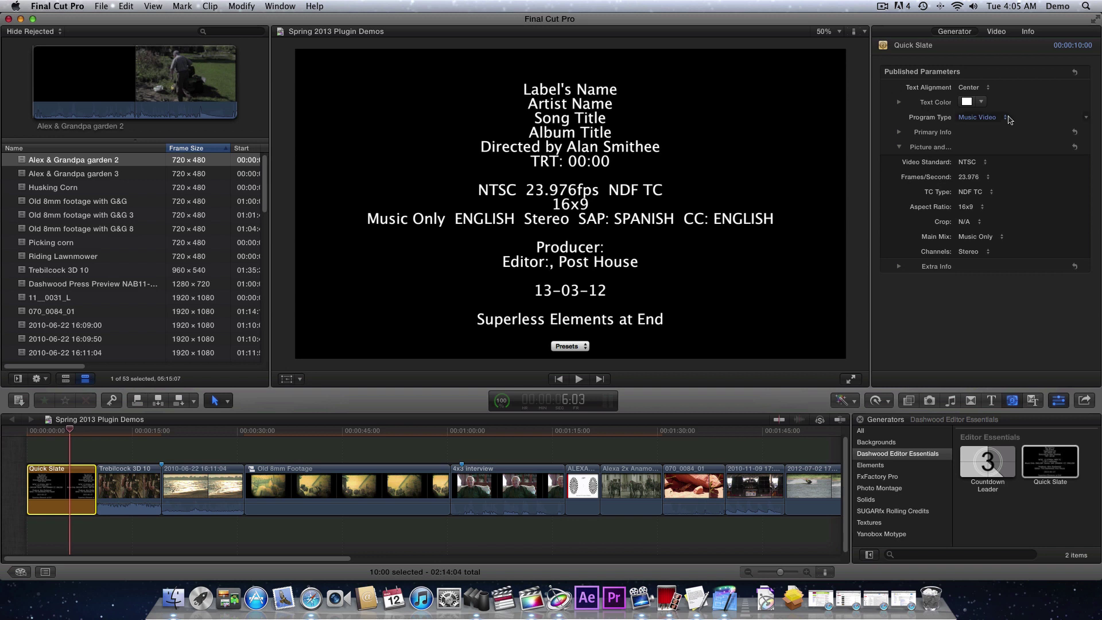
pyautogui.click(1001, 118)
pyautogui.click(996, 126)
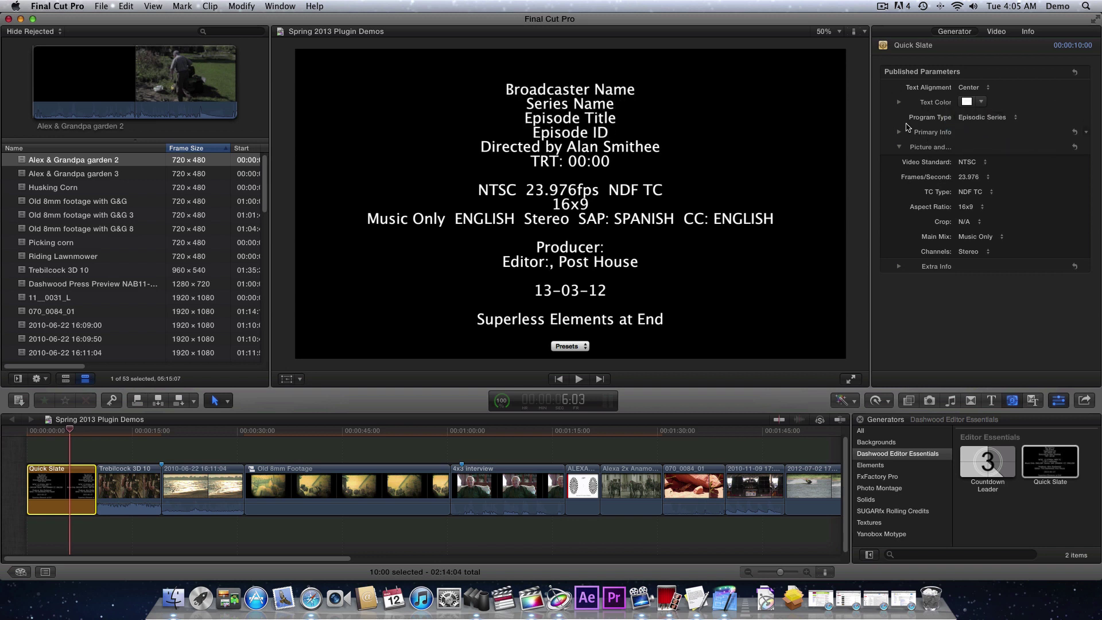
pyautogui.click(987, 117)
pyautogui.click(970, 128)
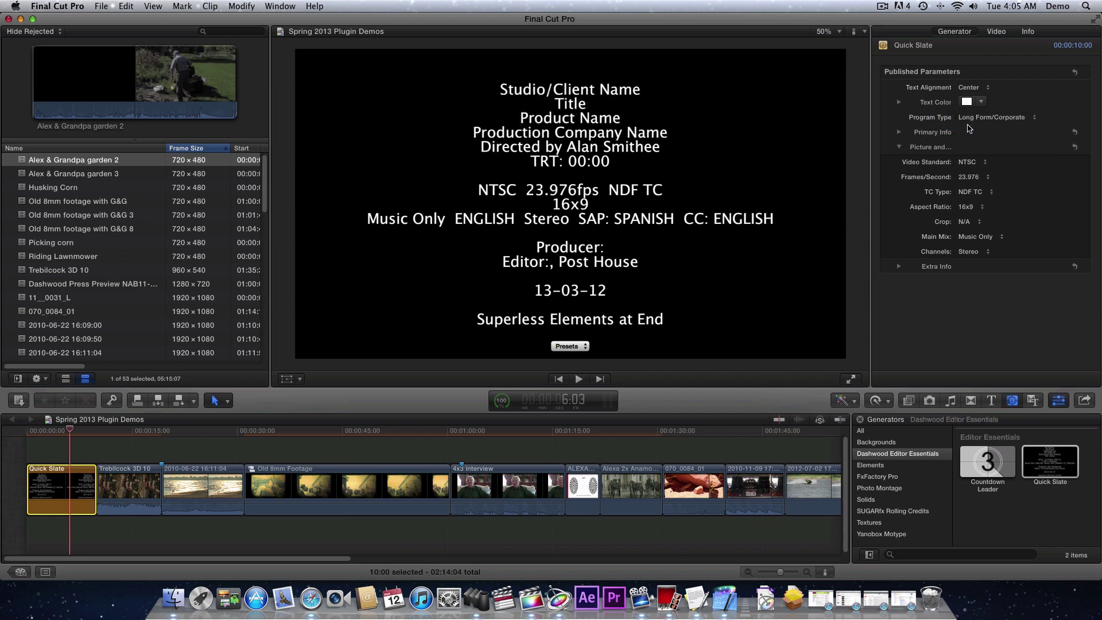
pyautogui.click(980, 131)
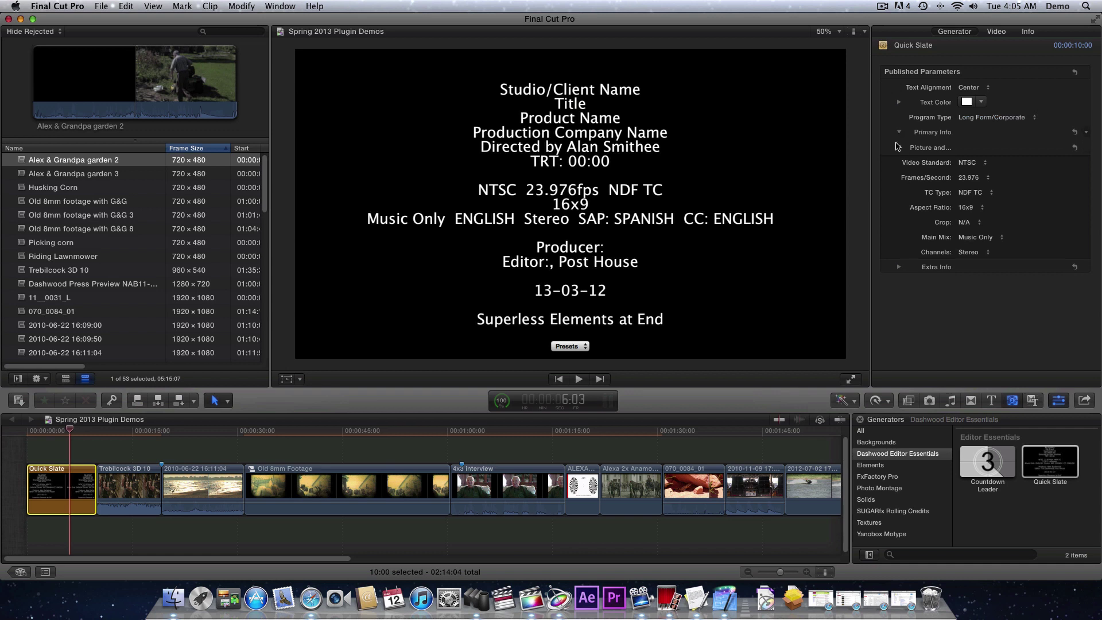
# Set slate Units to Minute(s), Video Standard to 1080PsF, Frames/Second to 29.97 and Aspect Ratio to 16x9
pyautogui.scroll(-2, 998, 256)
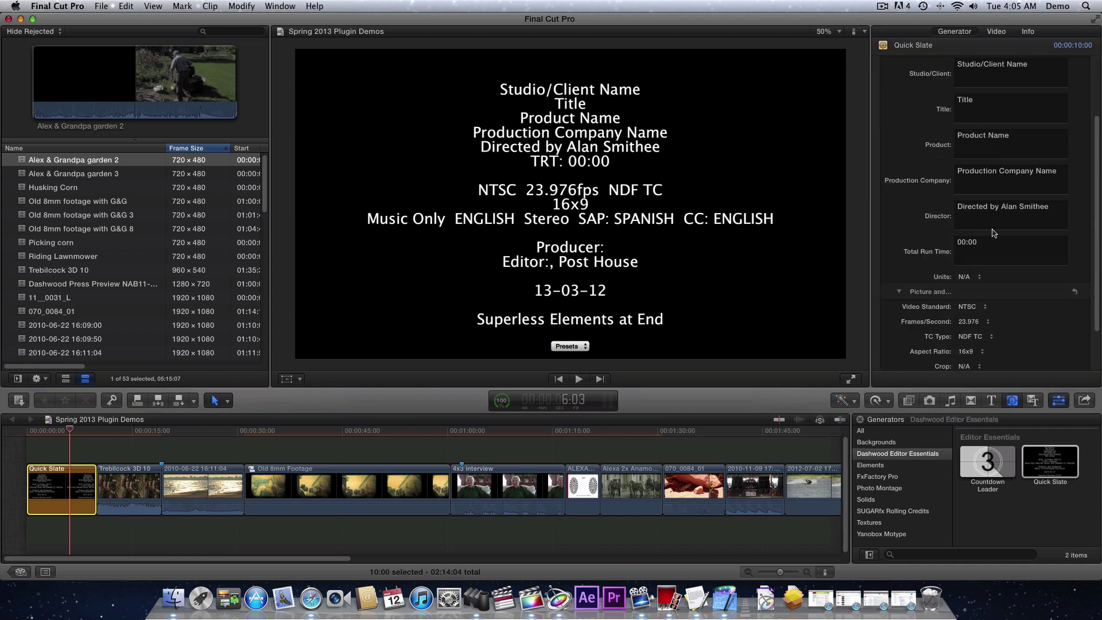
pyautogui.scroll(-4, 992, 232)
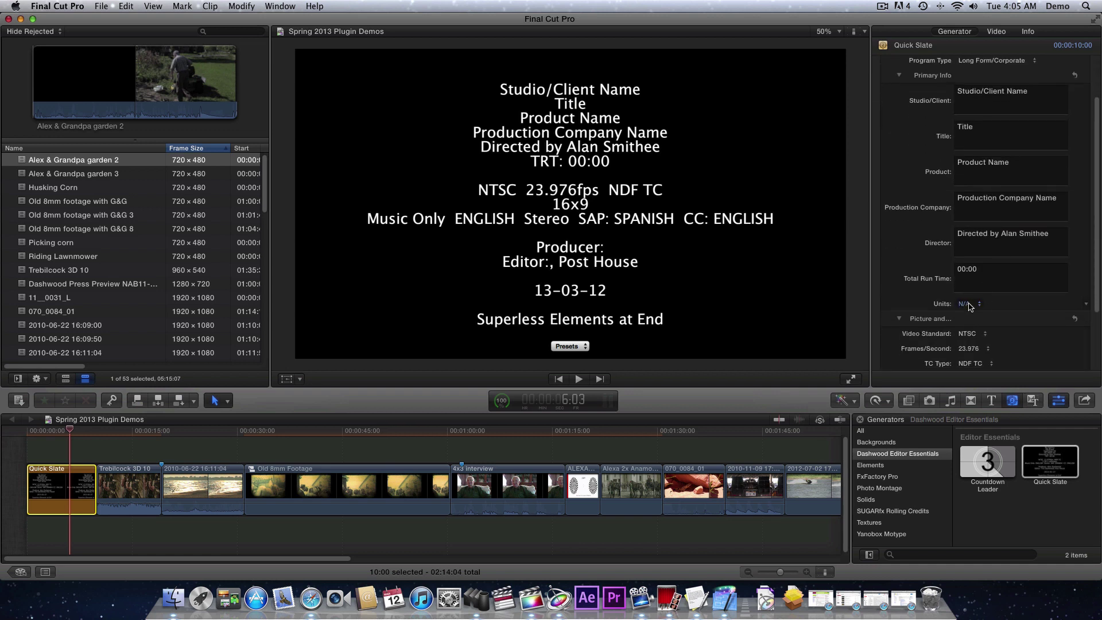
pyautogui.click(969, 304)
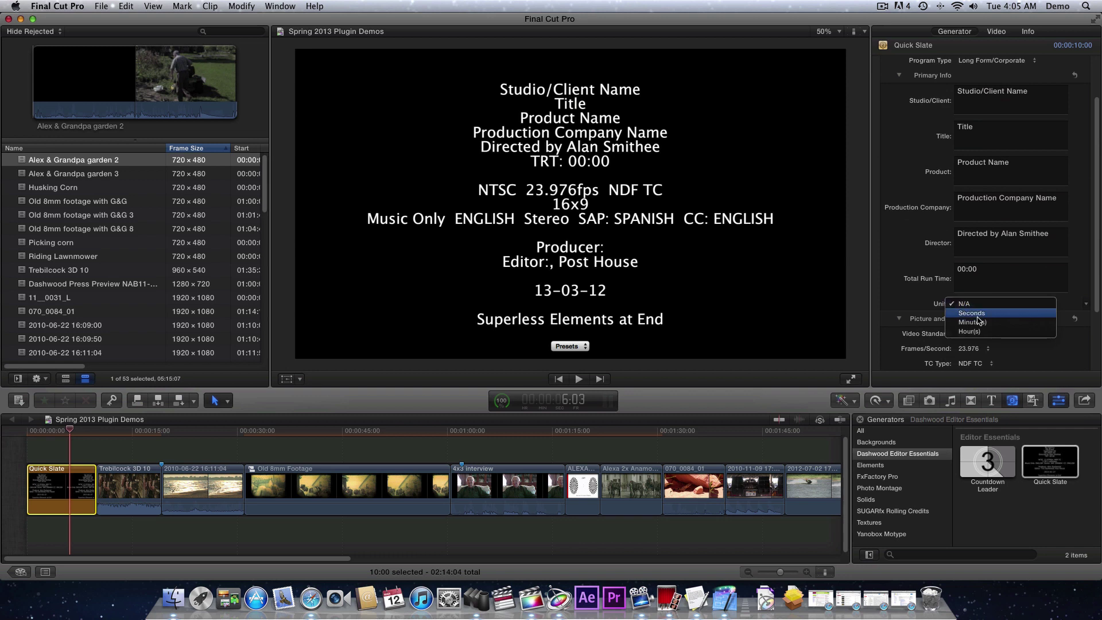
pyautogui.click(972, 322)
pyautogui.scroll(-8, 976, 281)
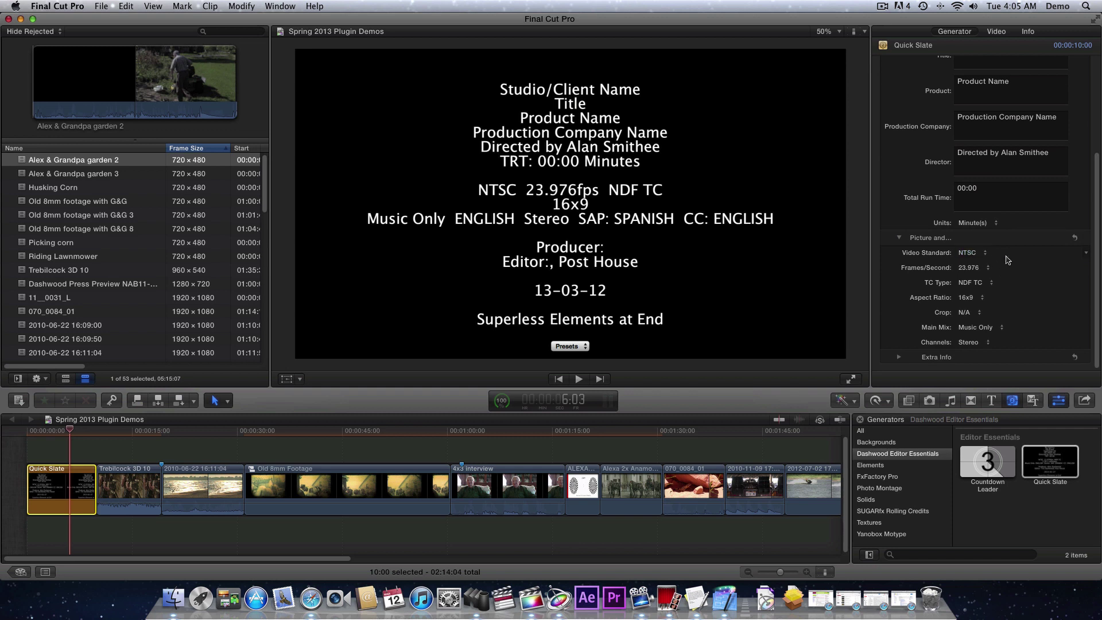
pyautogui.click(983, 255)
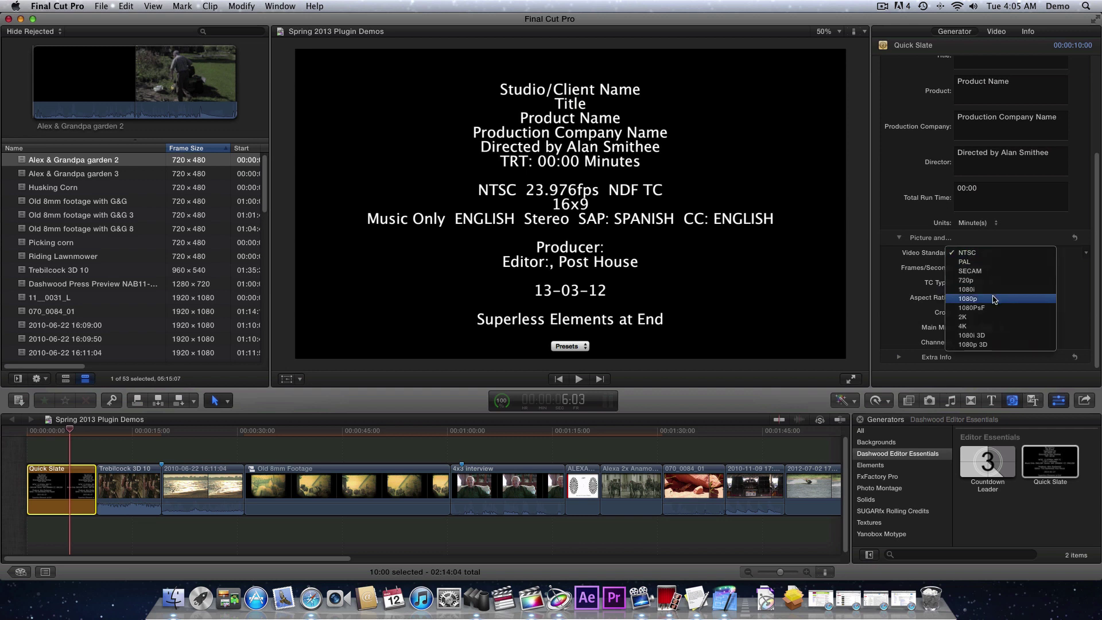
pyautogui.click(990, 310)
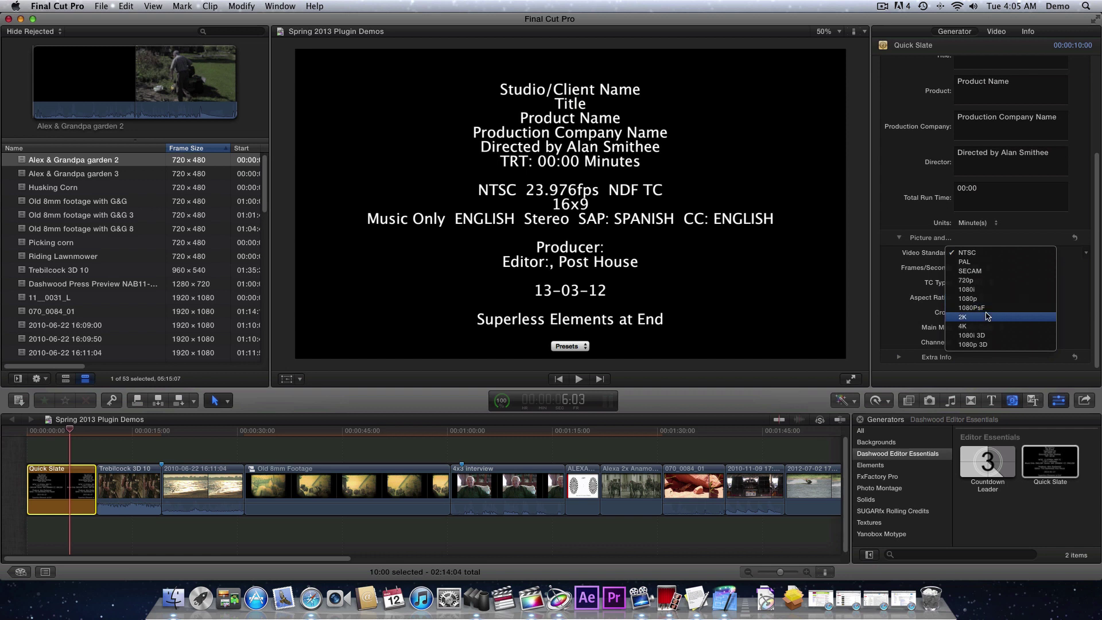
pyautogui.click(978, 270)
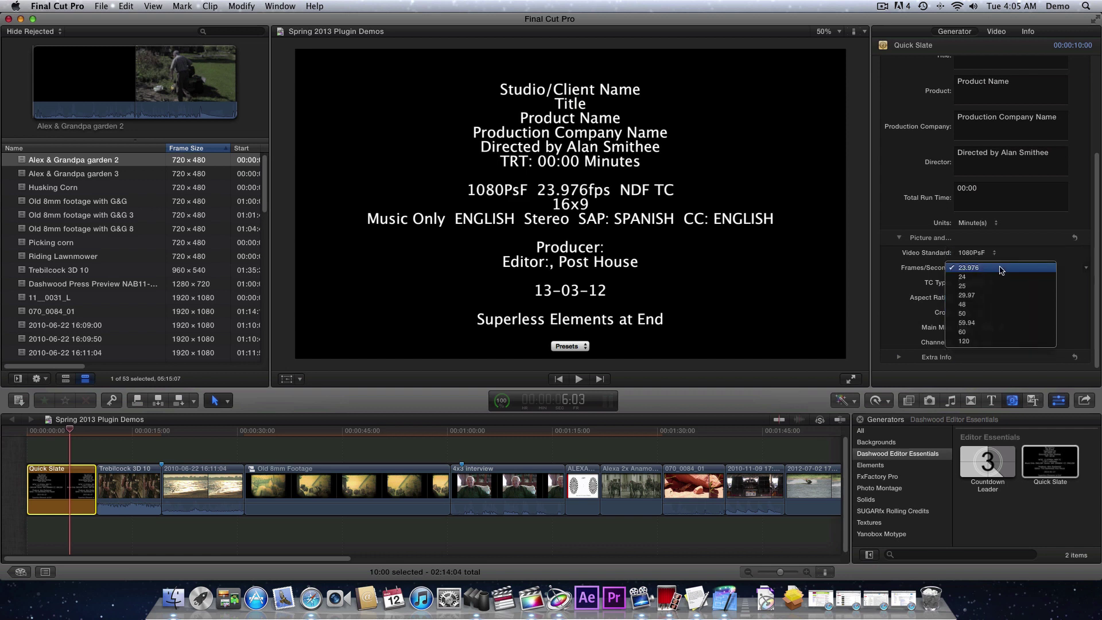
pyautogui.click(990, 295)
pyautogui.click(974, 303)
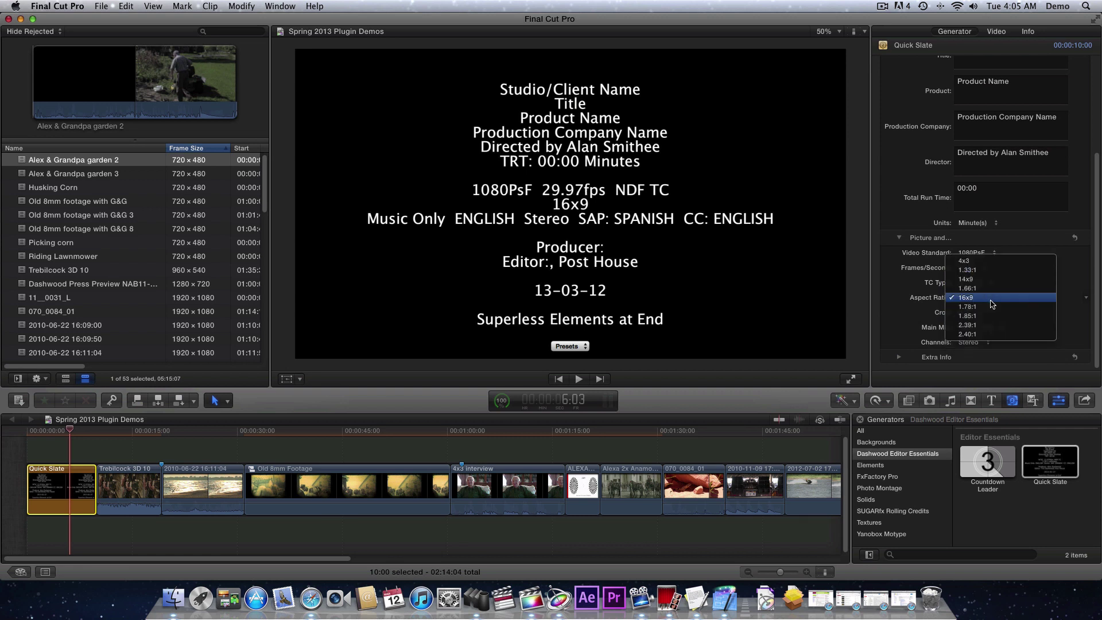
pyautogui.click(987, 298)
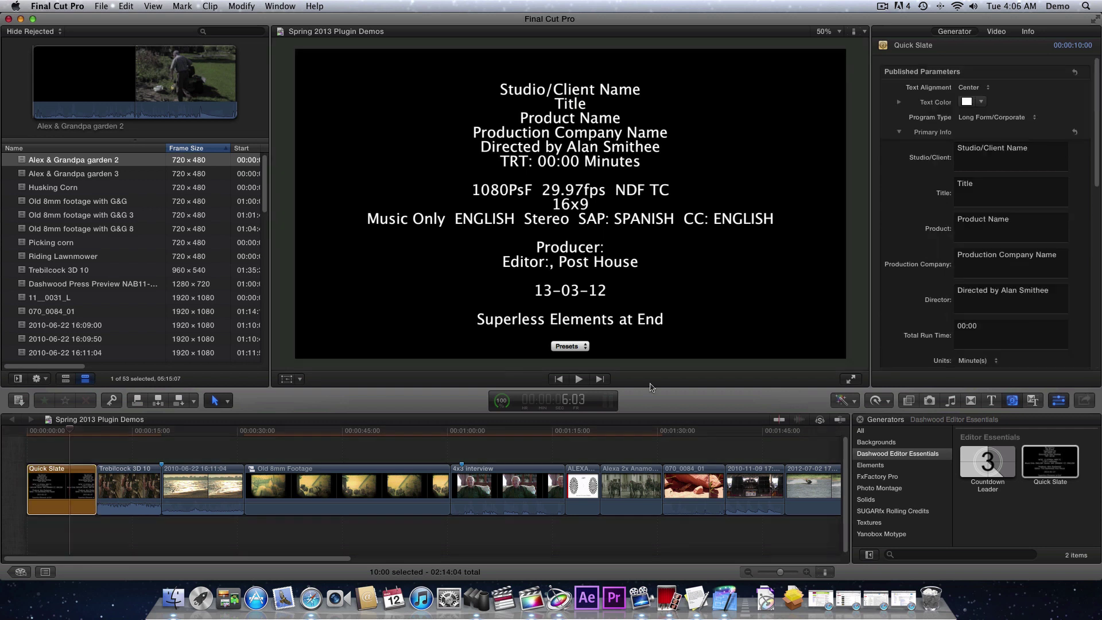
# Add a Countdown Leader after the Quick Slate, preview the cut, and trim the slate about three seconds
pyautogui.moveTo(989, 463); pyautogui.dragTo(105, 475)
pyautogui.moveTo(104, 436)
pyautogui.mouseDown()
pyautogui.moveTo(93, 437)
pyautogui.moveTo(131, 439)
pyautogui.moveTo(97, 432)
pyautogui.mouseUp()
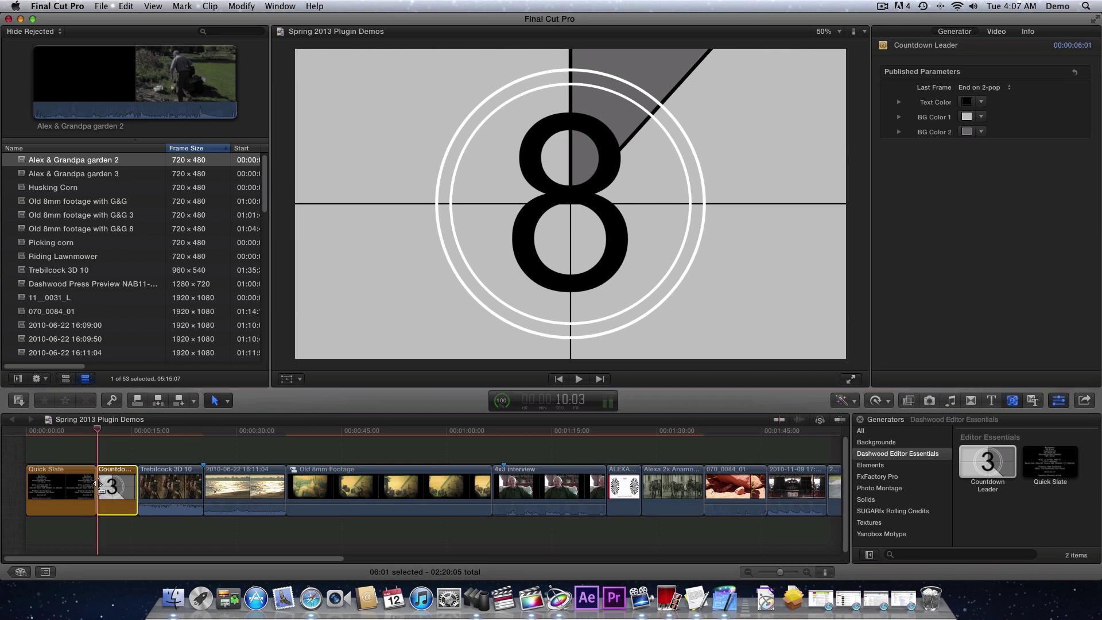
pyautogui.moveTo(96, 483)
pyautogui.mouseDown()
pyautogui.moveTo(75, 483)
pyautogui.moveTo(86, 481)
pyautogui.mouseUp()
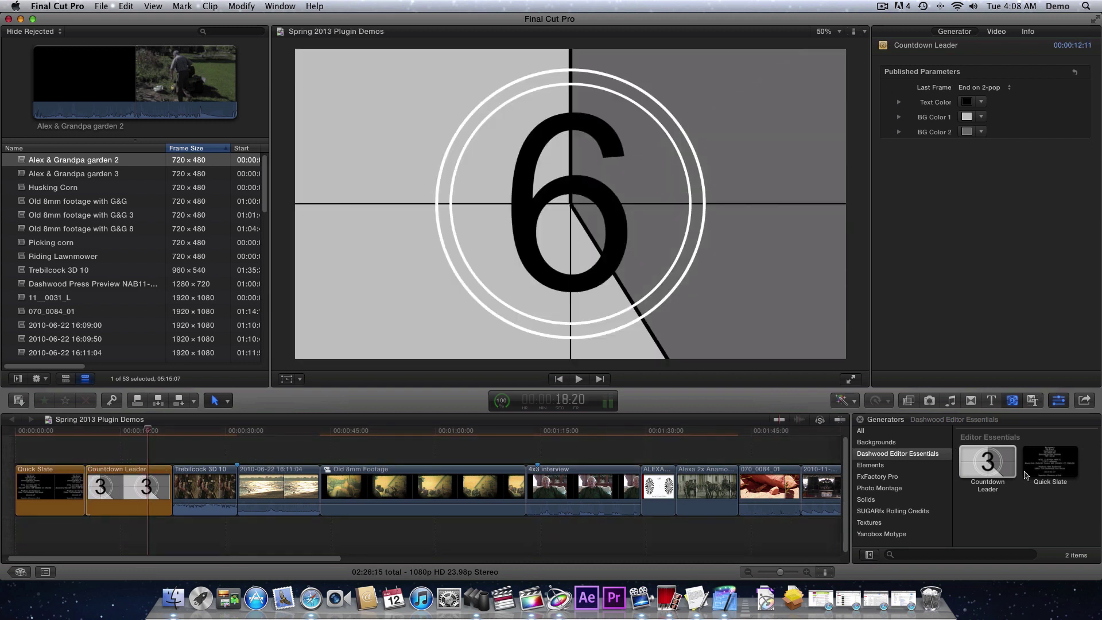
# Apply the 3D Axis effect to the beach clip and select it to show its settings
pyautogui.click(908, 401)
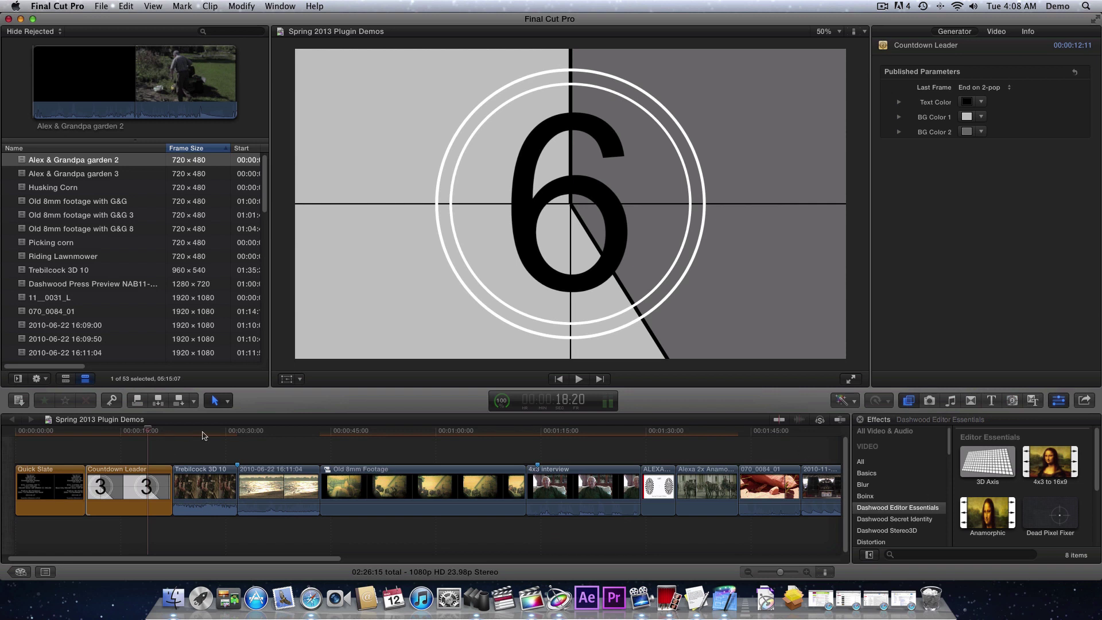
pyautogui.click(275, 432)
pyautogui.moveTo(987, 462); pyautogui.dragTo(277, 486)
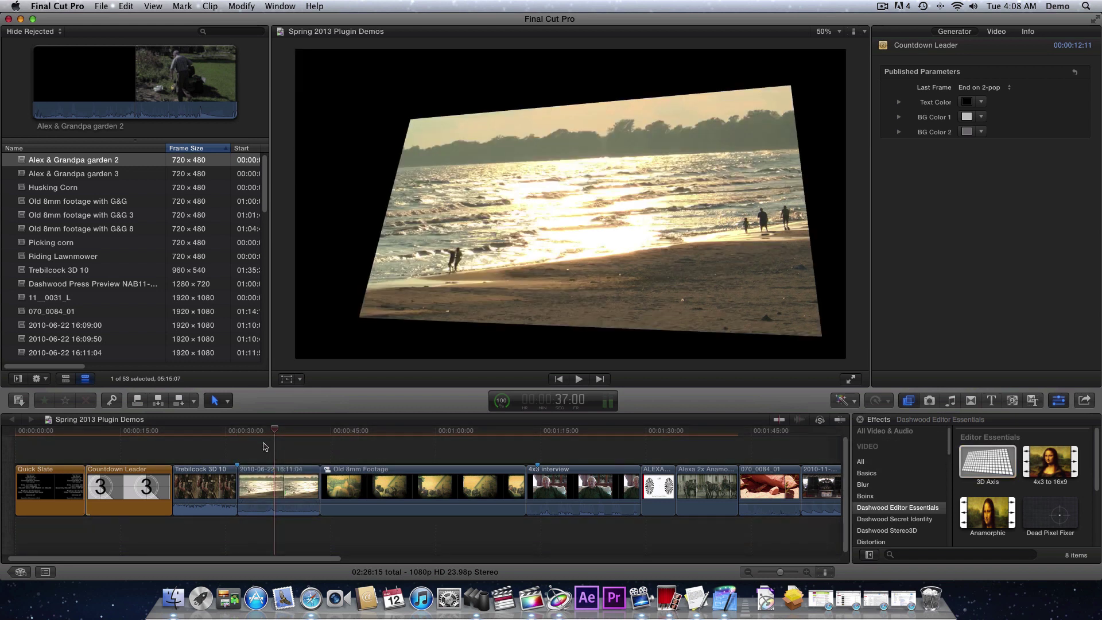
pyautogui.click(208, 487)
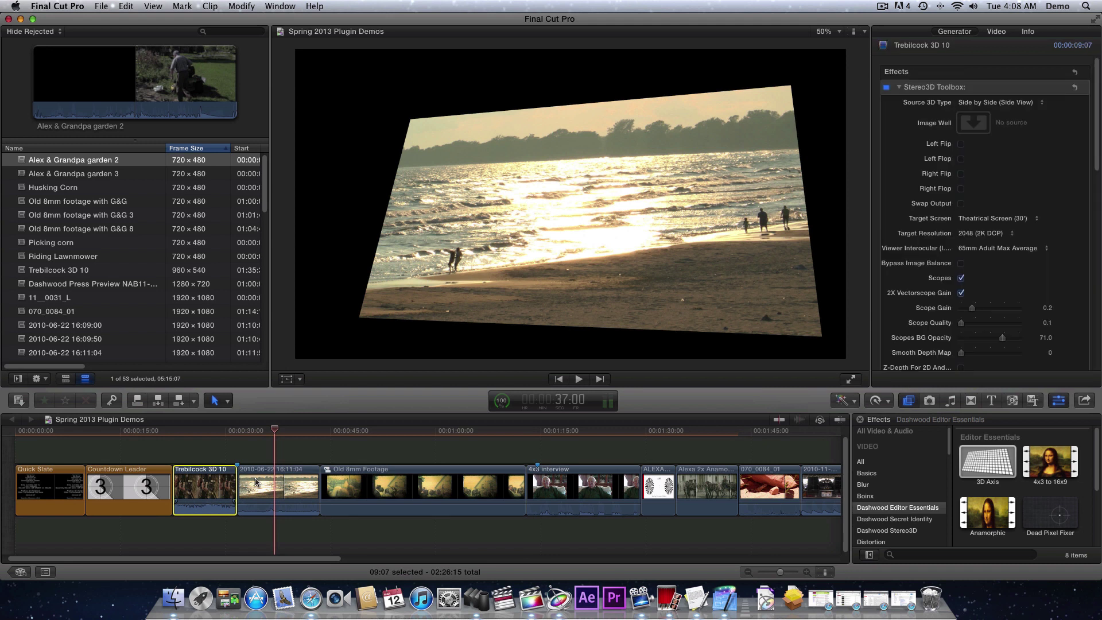
pyautogui.click(255, 482)
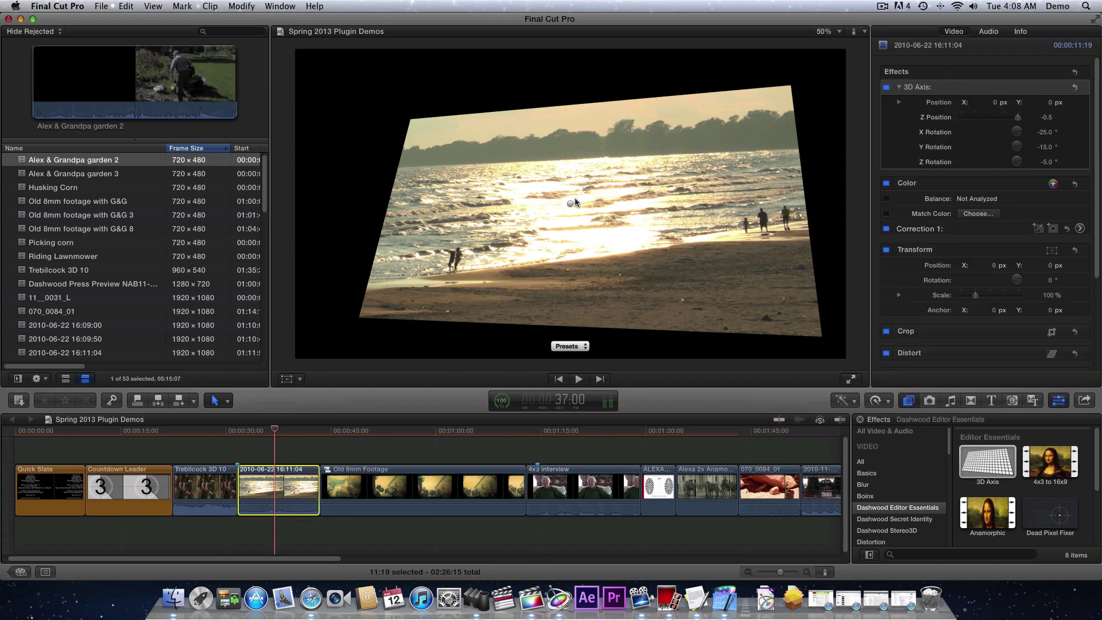
# Recentre the beach image and tilt it to X -31°, Y -35° and Z -21° rotation
pyautogui.moveTo(574, 199); pyautogui.dragTo(605, 135)
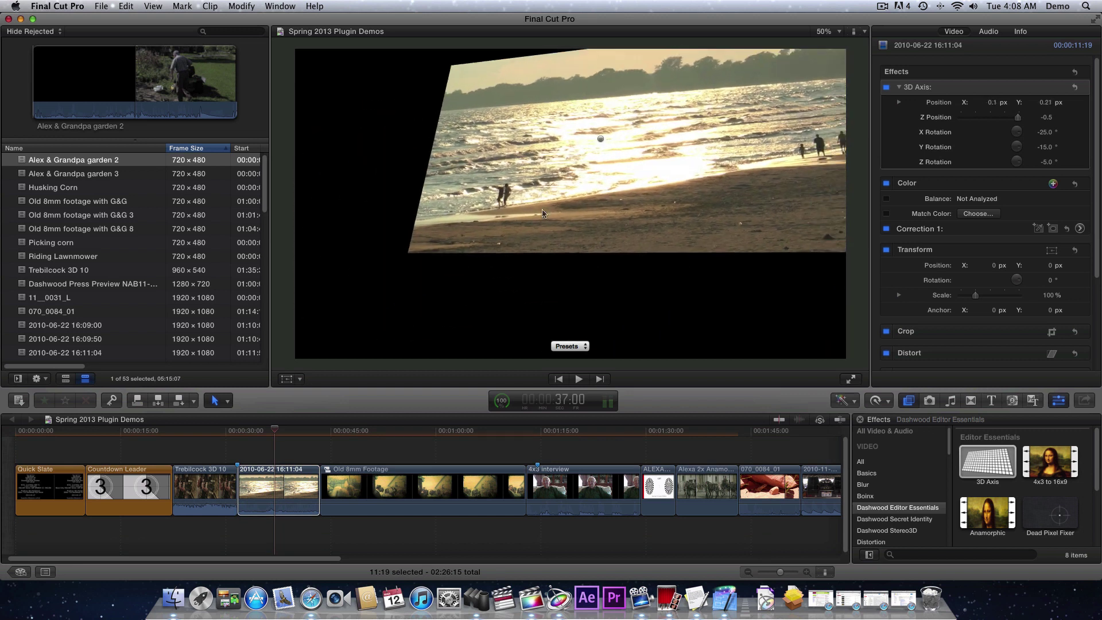
pyautogui.moveTo(543, 213); pyautogui.dragTo(545, 183)
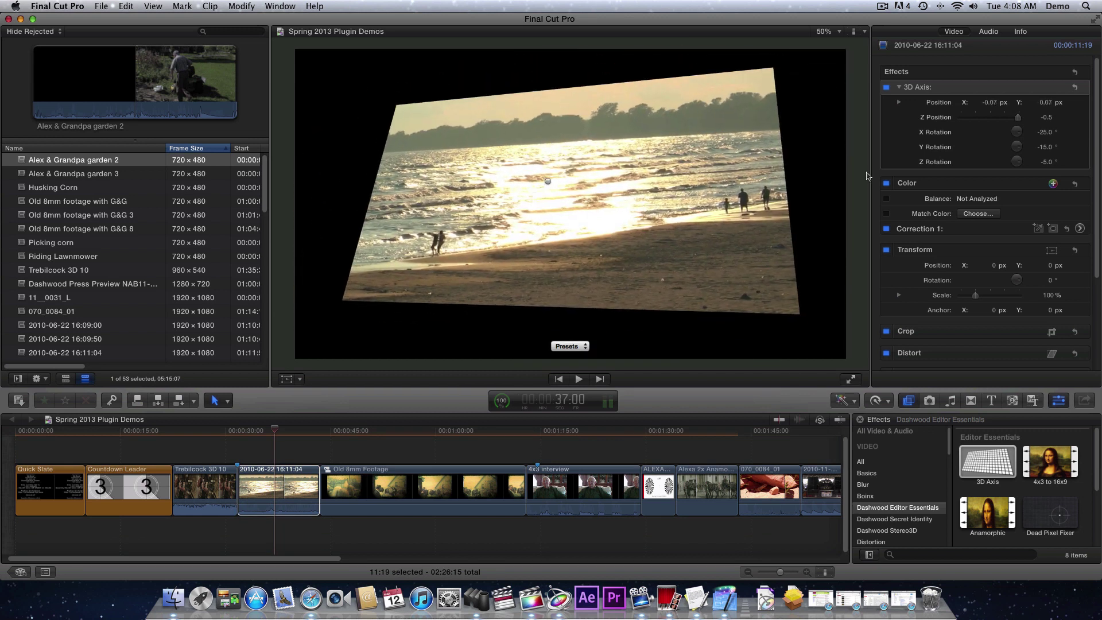
pyautogui.moveTo(1025, 136)
pyautogui.mouseDown()
pyautogui.moveTo(1035, 115)
pyautogui.moveTo(1026, 145)
pyautogui.moveTo(1043, 122)
pyautogui.moveTo(1036, 141)
pyautogui.moveTo(1015, 147)
pyautogui.mouseUp()
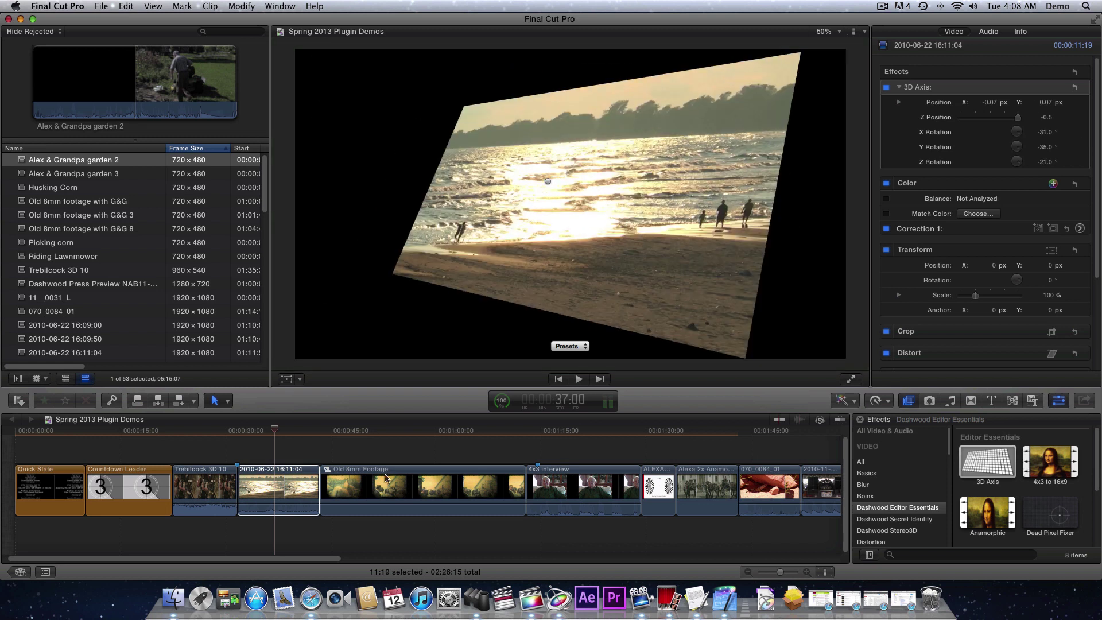
pyautogui.click(1061, 466)
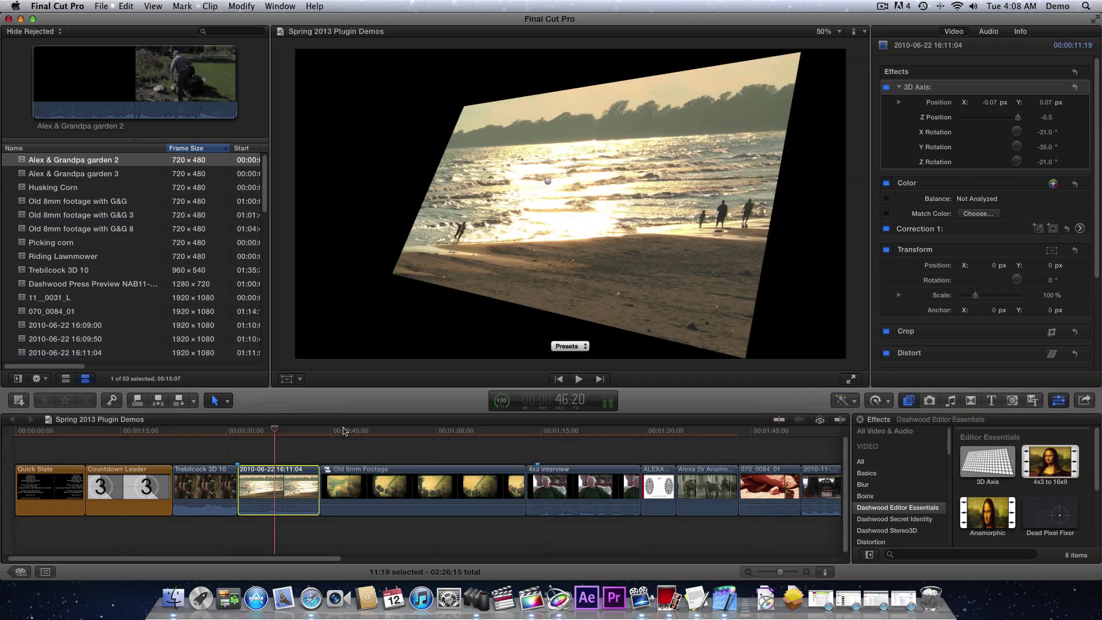
pyautogui.moveTo(344, 430); pyautogui.dragTo(363, 434)
# Apply the 4x3 to 16x9 effect to the Old 8mm Footage clip and play it back
pyautogui.click(369, 484)
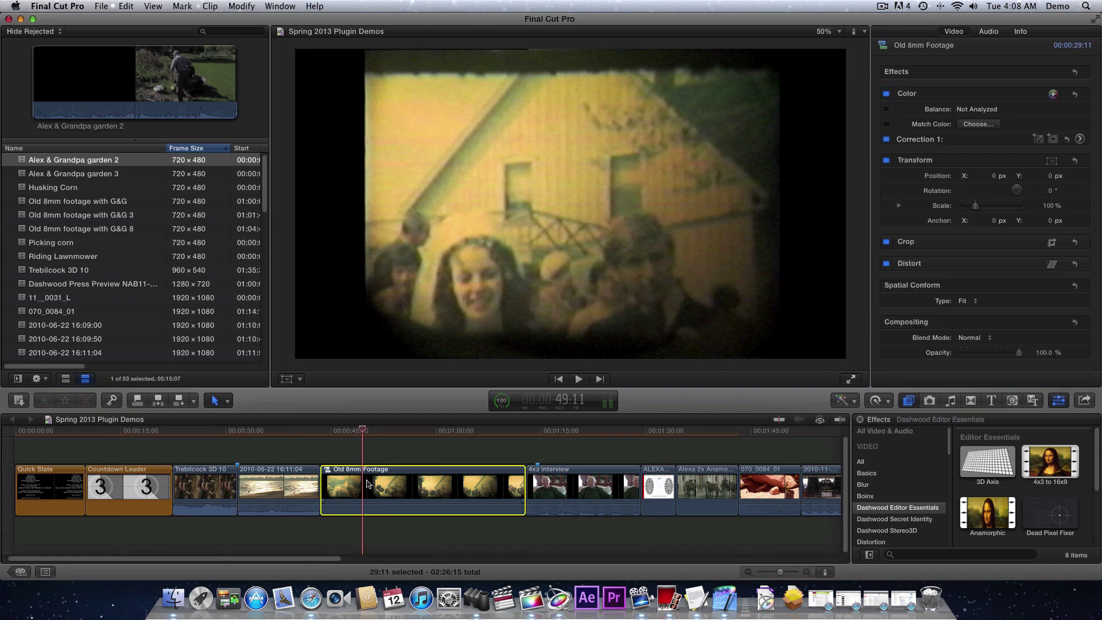
pyautogui.moveTo(1050, 462); pyautogui.dragTo(376, 485)
pyautogui.press('space')
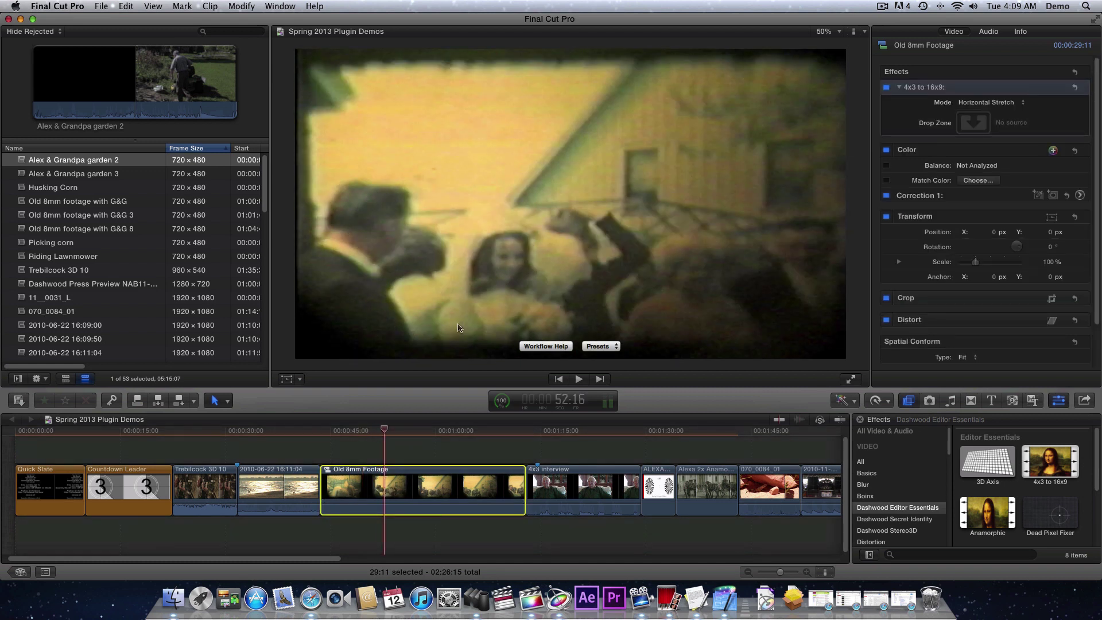
pyautogui.moveTo(394, 435)
pyautogui.mouseDown()
pyautogui.moveTo(445, 432)
pyautogui.moveTo(325, 431)
pyautogui.moveTo(450, 431)
pyautogui.moveTo(391, 440)
pyautogui.mouseUp()
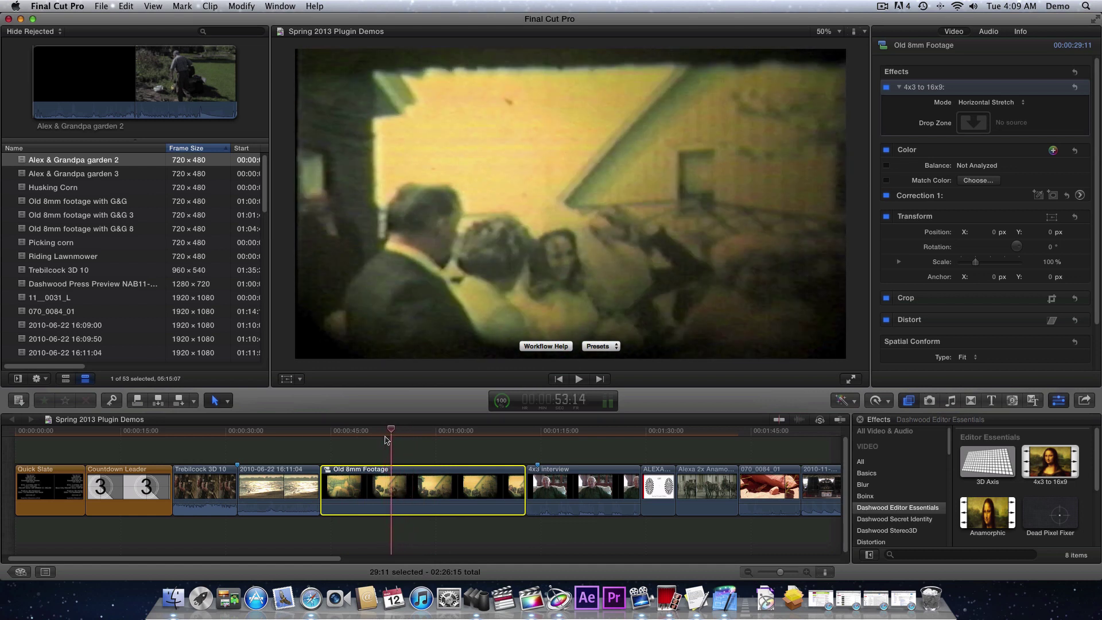
# Try Pillarbox, Horizontal Stretch and Crop & Reframe modes, adjusting the vertical reframing
pyautogui.click(999, 102)
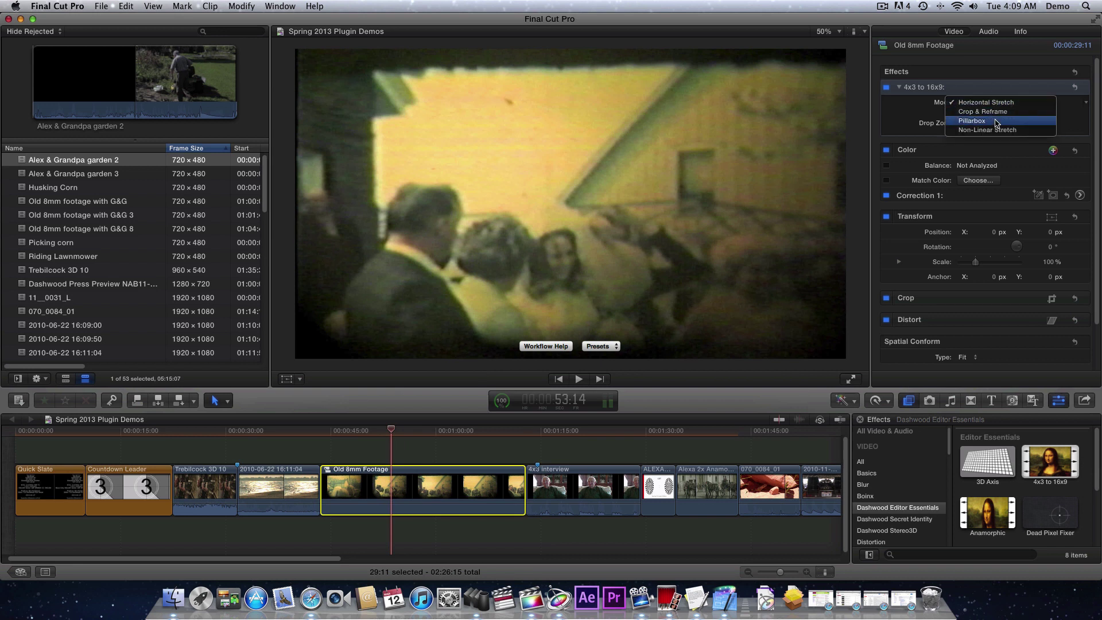
pyautogui.click(996, 120)
pyautogui.click(993, 102)
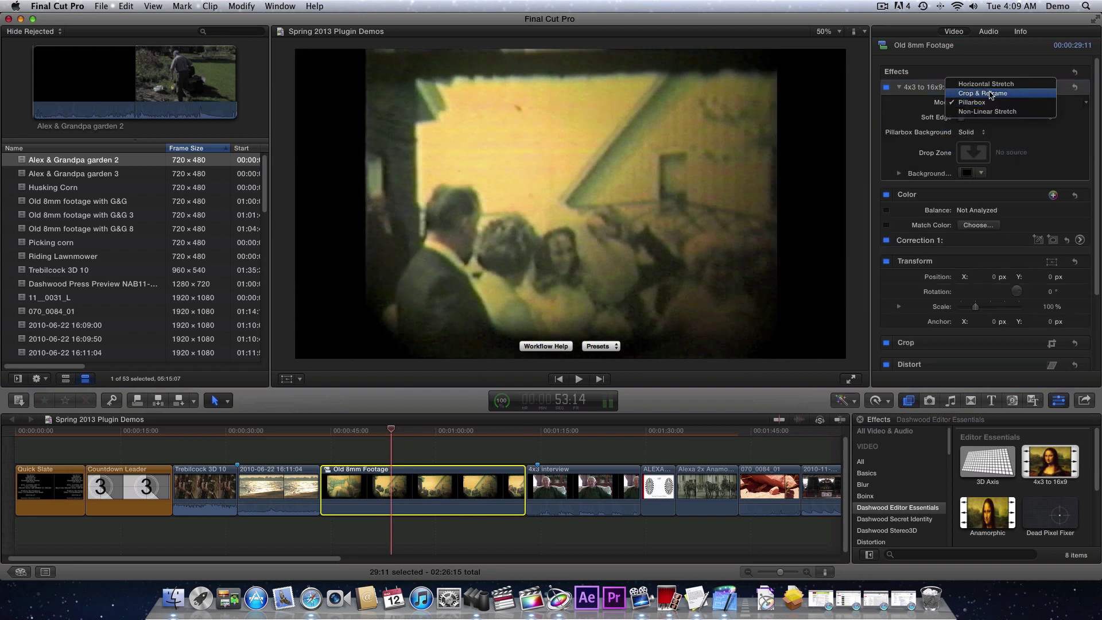
pyautogui.click(990, 85)
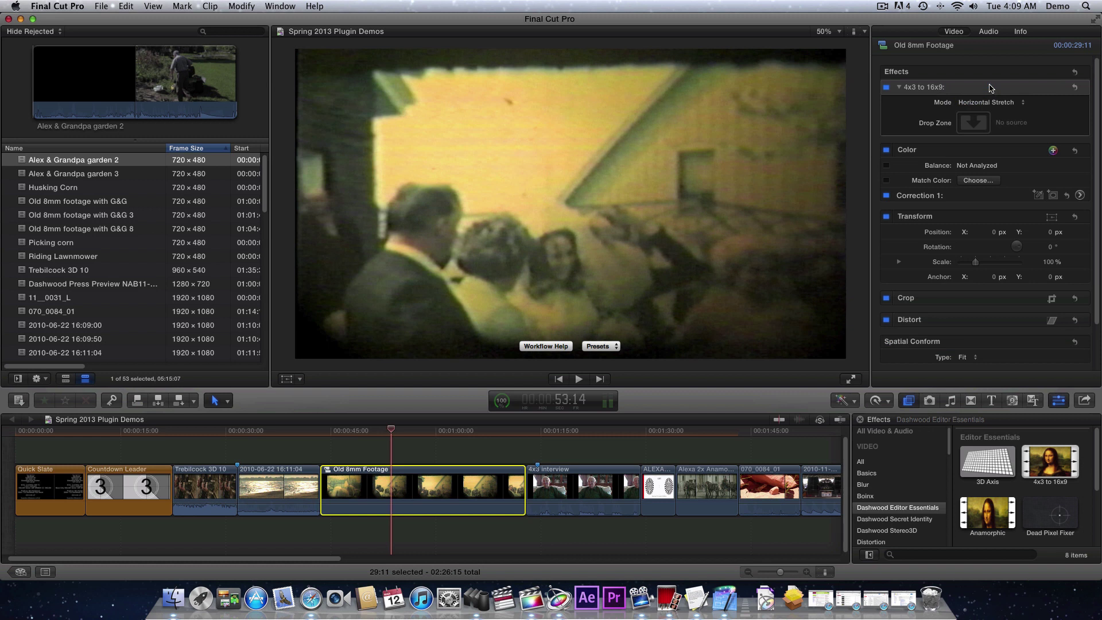
pyautogui.click(991, 101)
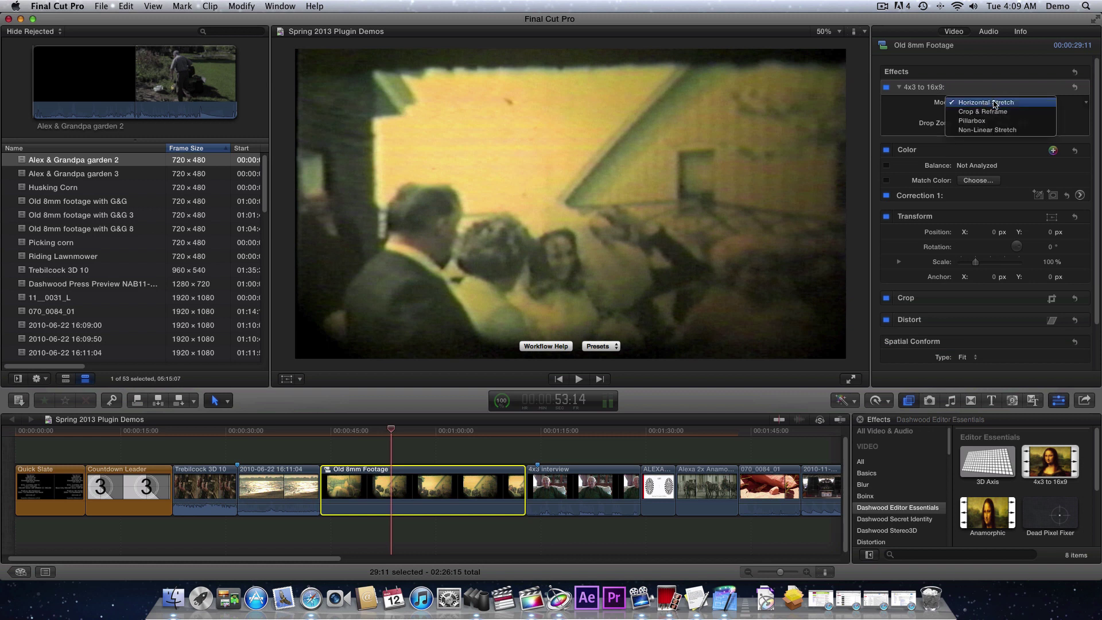
pyautogui.click(995, 112)
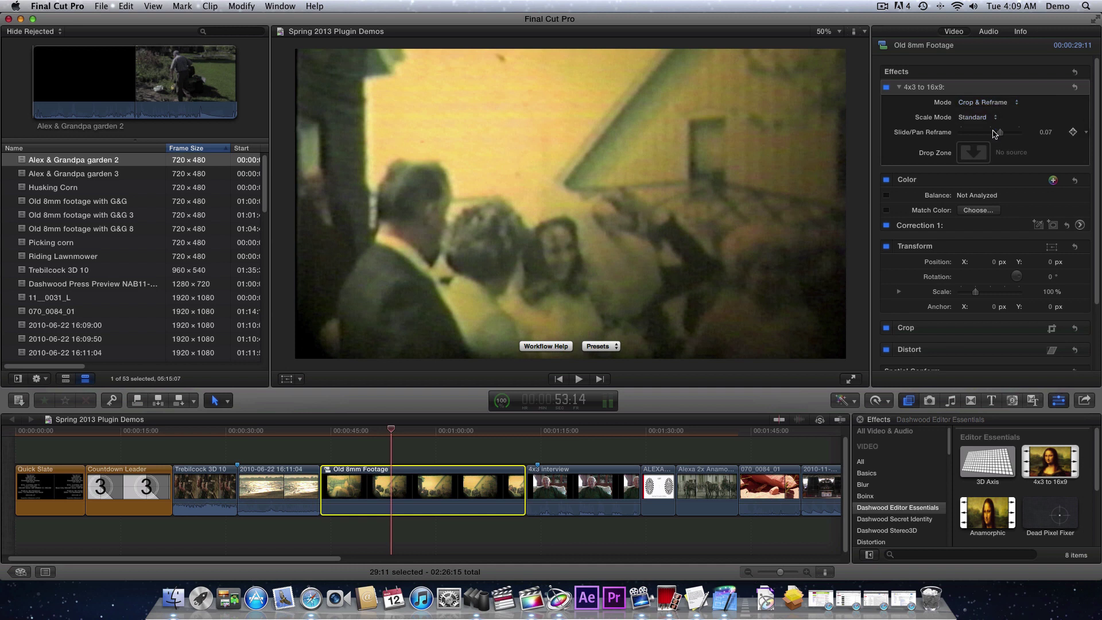
pyautogui.moveTo(1002, 133); pyautogui.dragTo(1081, 138)
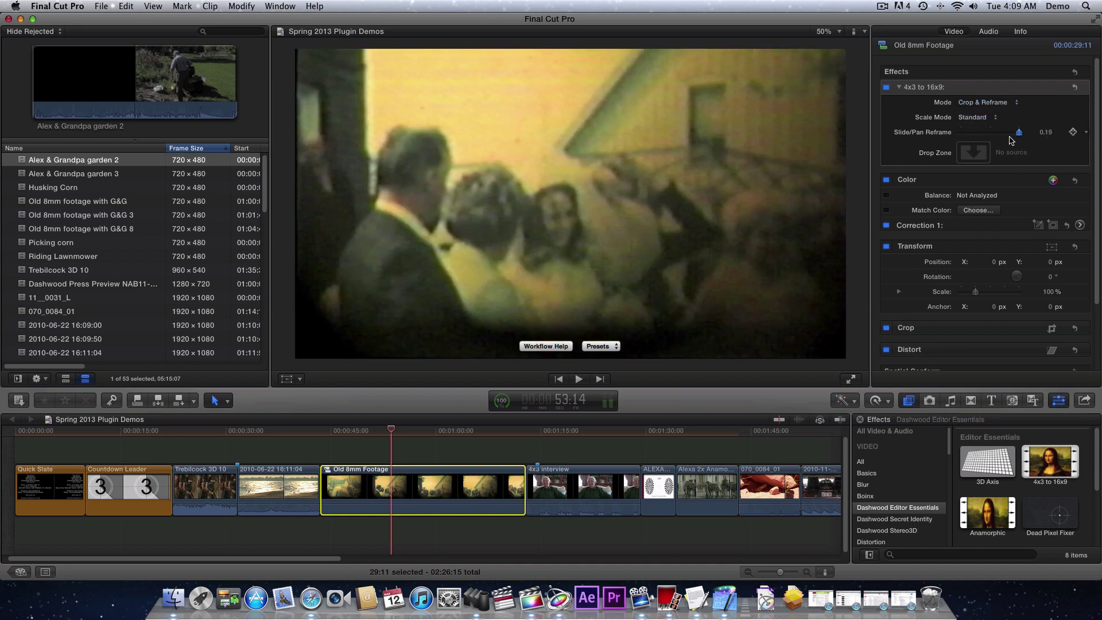
pyautogui.moveTo(1011, 141); pyautogui.dragTo(1003, 137)
# Set scaling quality to Intelligent, then switch the mode to Pillarbox
pyautogui.click(999, 119)
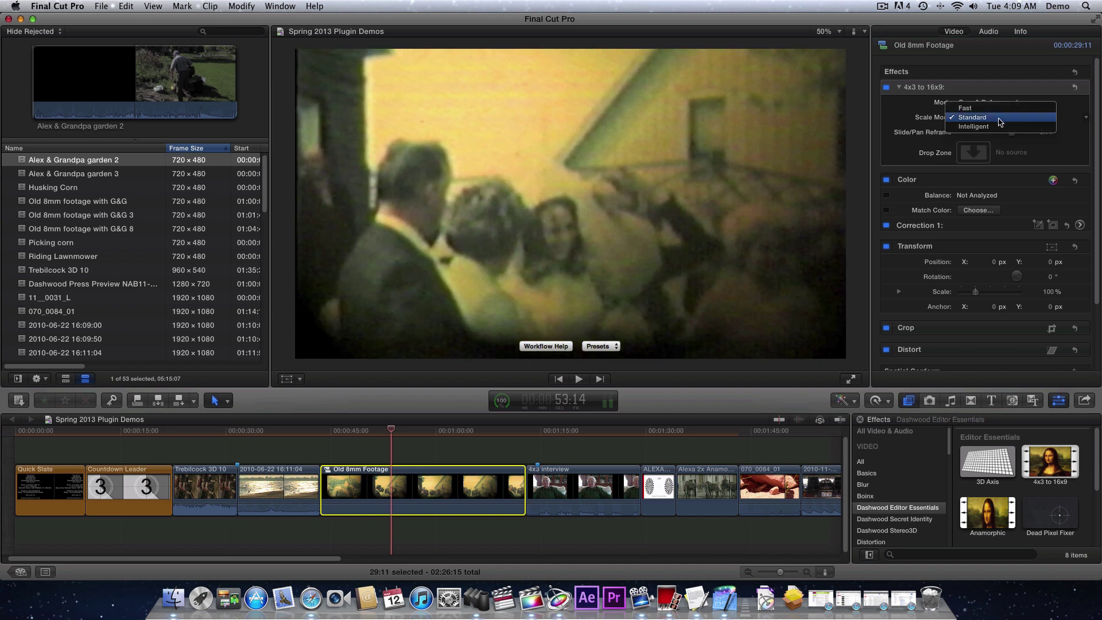
pyautogui.click(991, 127)
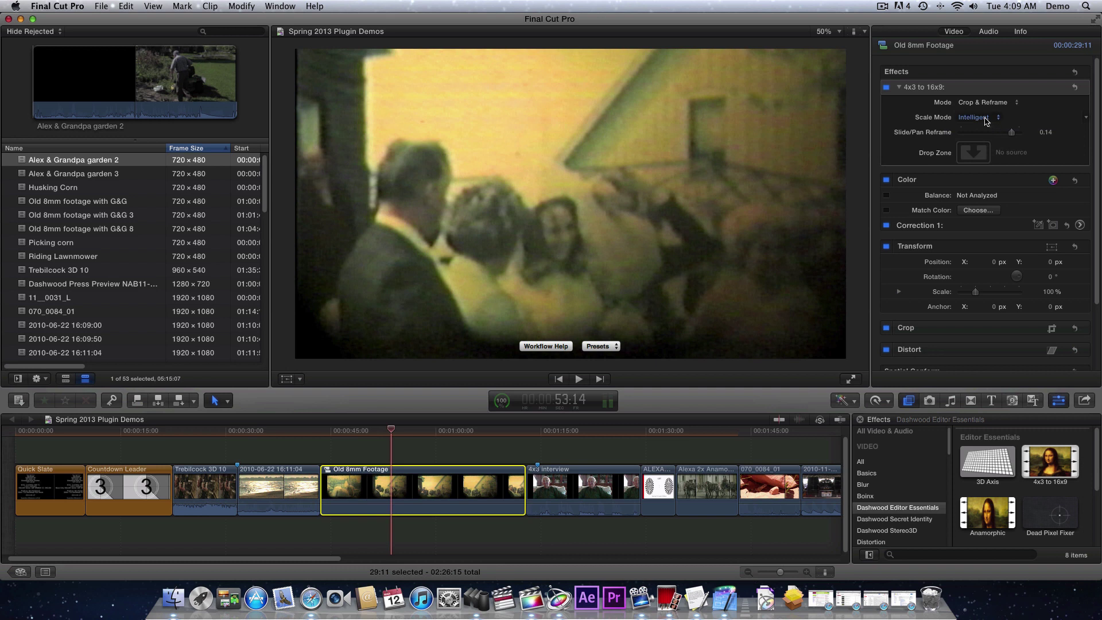
pyautogui.click(985, 118)
pyautogui.click(986, 109)
pyautogui.click(986, 103)
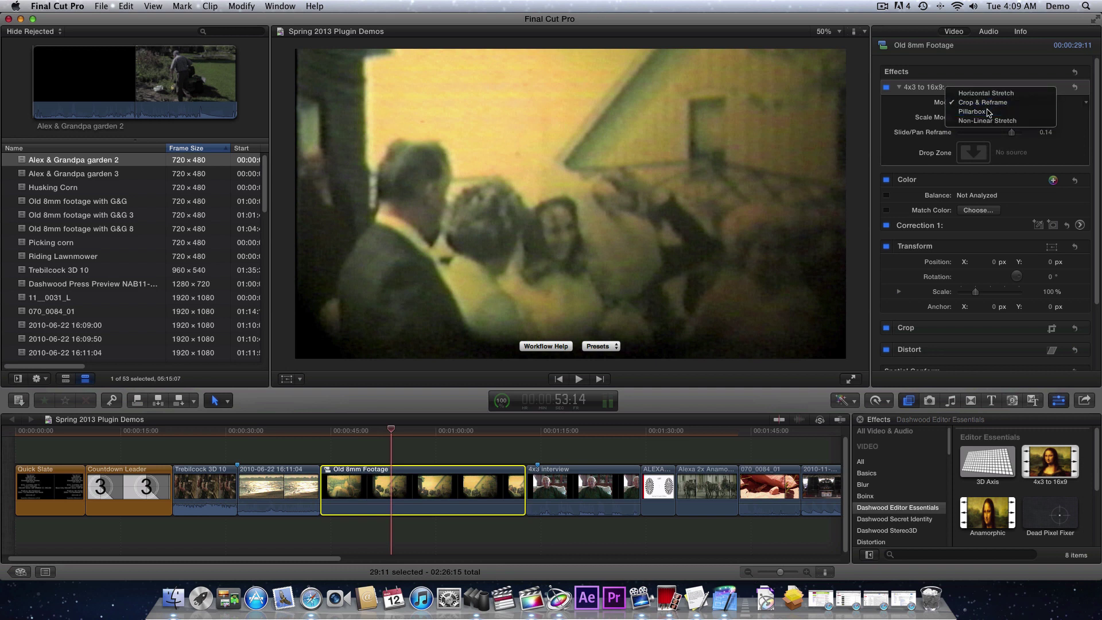
pyautogui.click(987, 112)
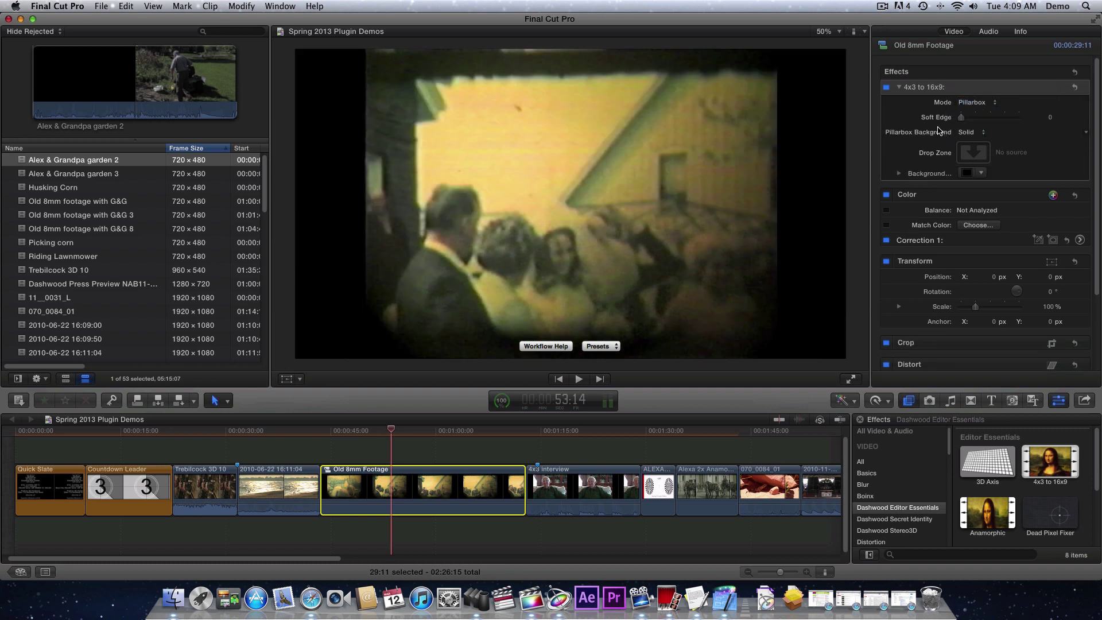
# Give the pillars a blurred background with stronger blur, and set Soft Edge to 88
pyautogui.click(973, 132)
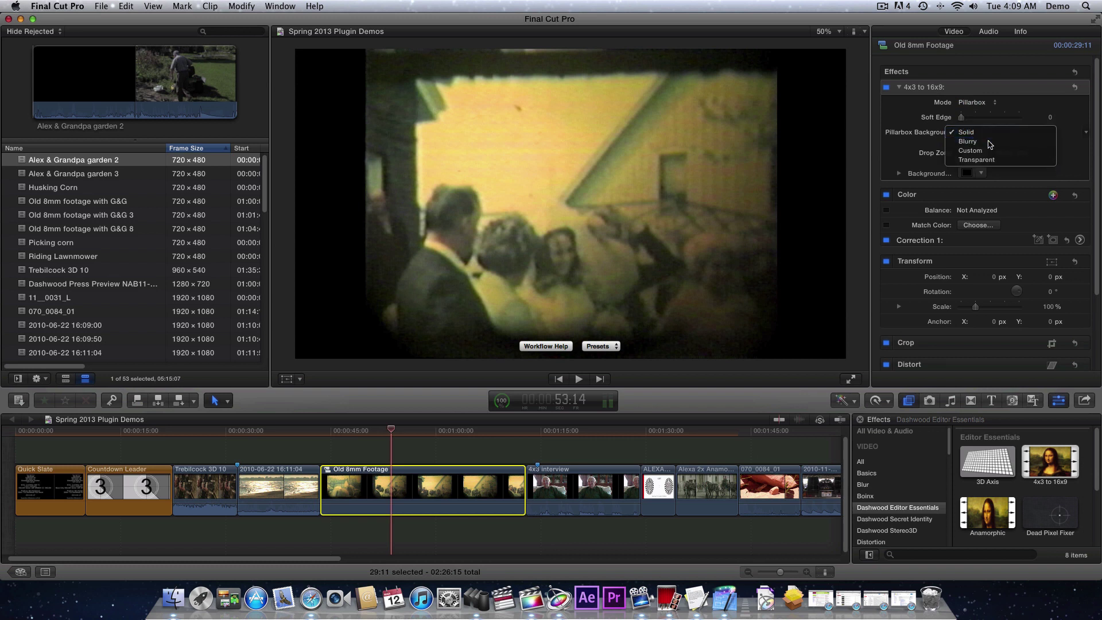
pyautogui.click(988, 142)
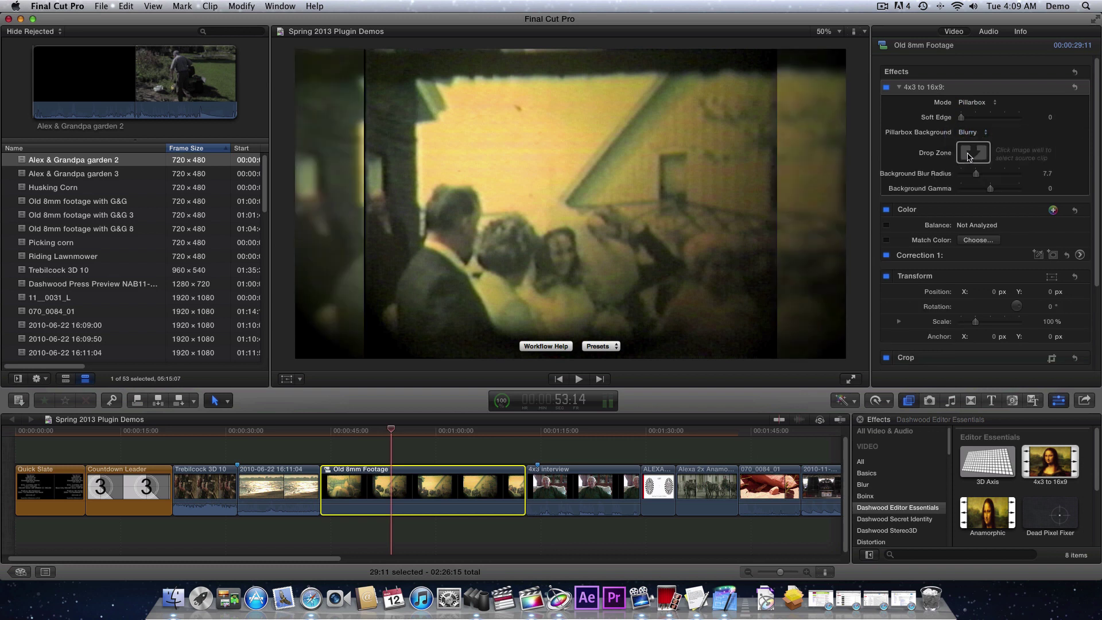
pyautogui.moveTo(976, 173); pyautogui.dragTo(1002, 177)
pyautogui.moveTo(962, 118); pyautogui.dragTo(1012, 118)
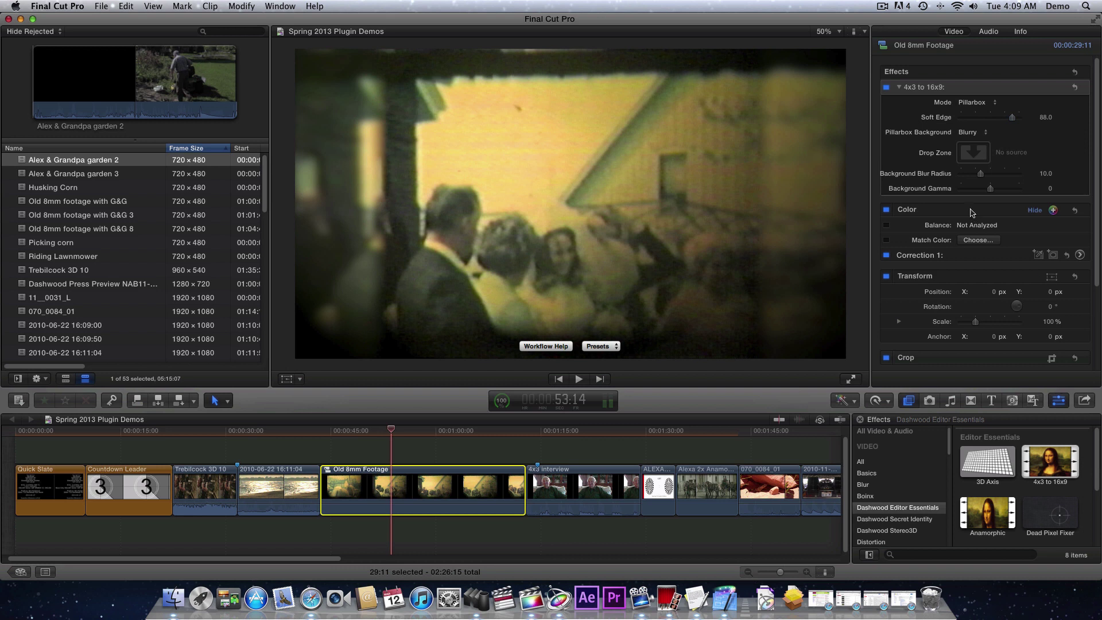
pyautogui.click(983, 132)
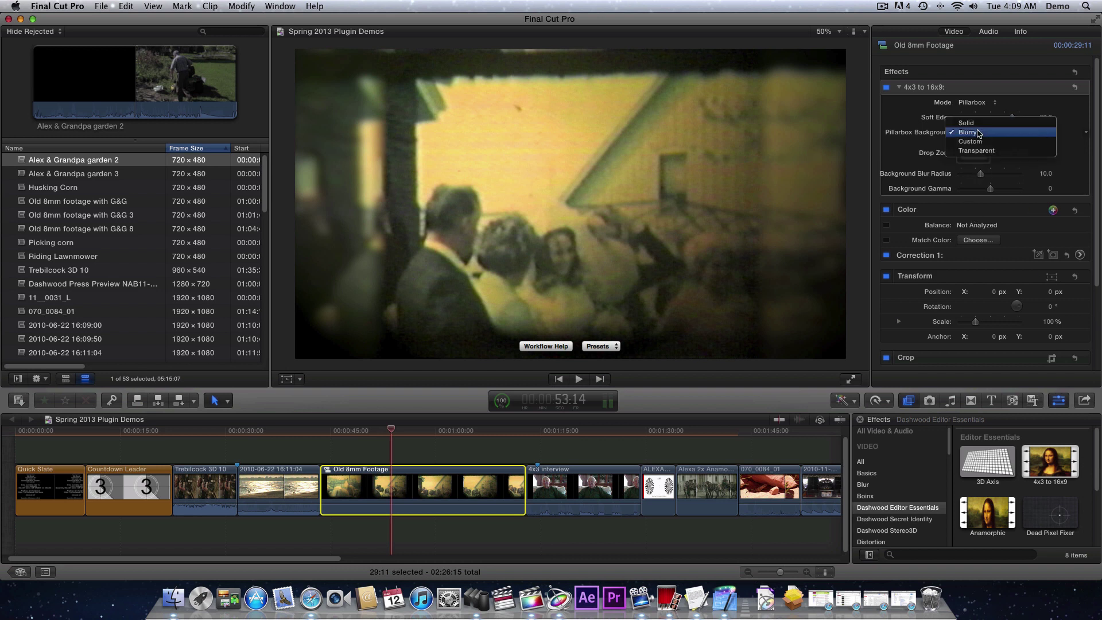
pyautogui.click(979, 132)
pyautogui.moveTo(990, 188)
pyautogui.mouseDown()
pyautogui.moveTo(974, 192)
pyautogui.moveTo(990, 188)
pyautogui.mouseUp()
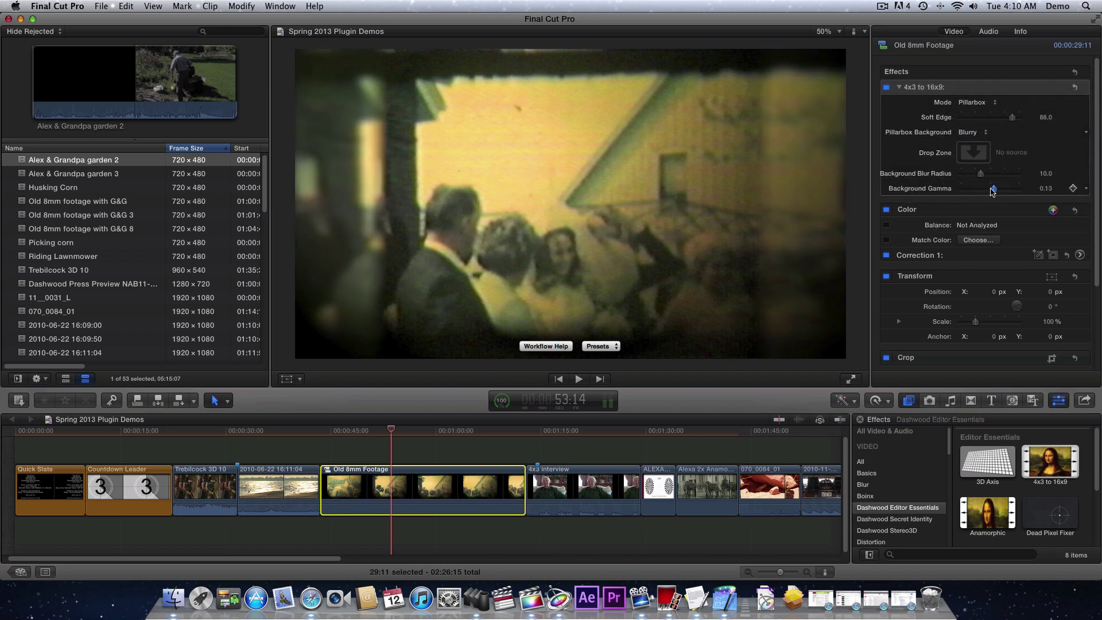
# Try Custom Image and Transparent pillar backgrounds, finishing on Solid
pyautogui.click(968, 134)
pyautogui.click(983, 143)
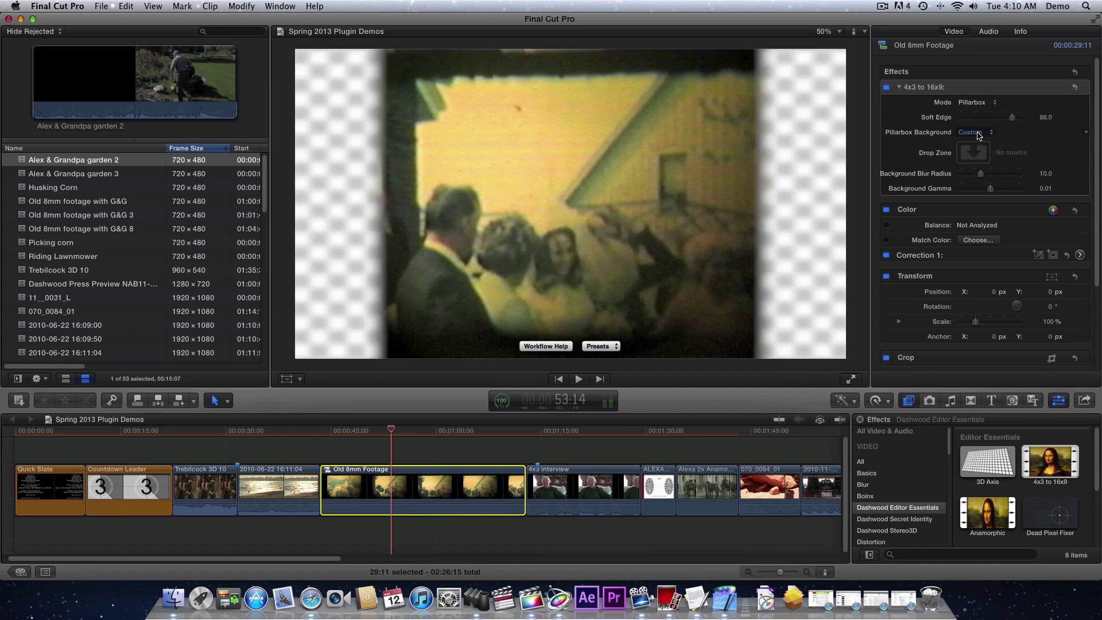
pyautogui.click(978, 133)
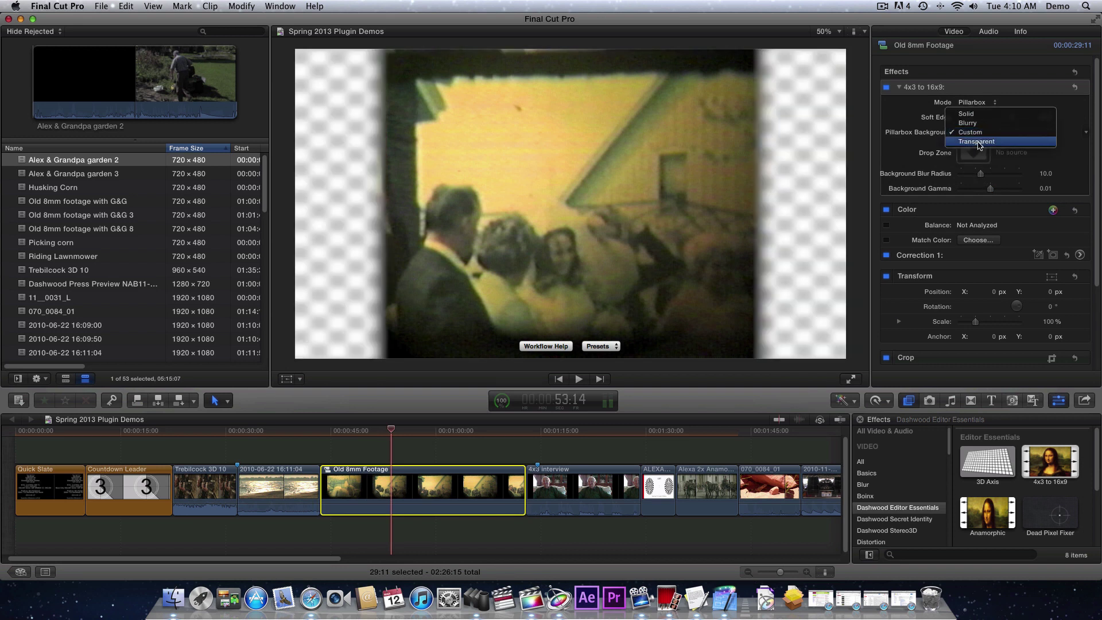
pyautogui.click(978, 141)
pyautogui.click(974, 133)
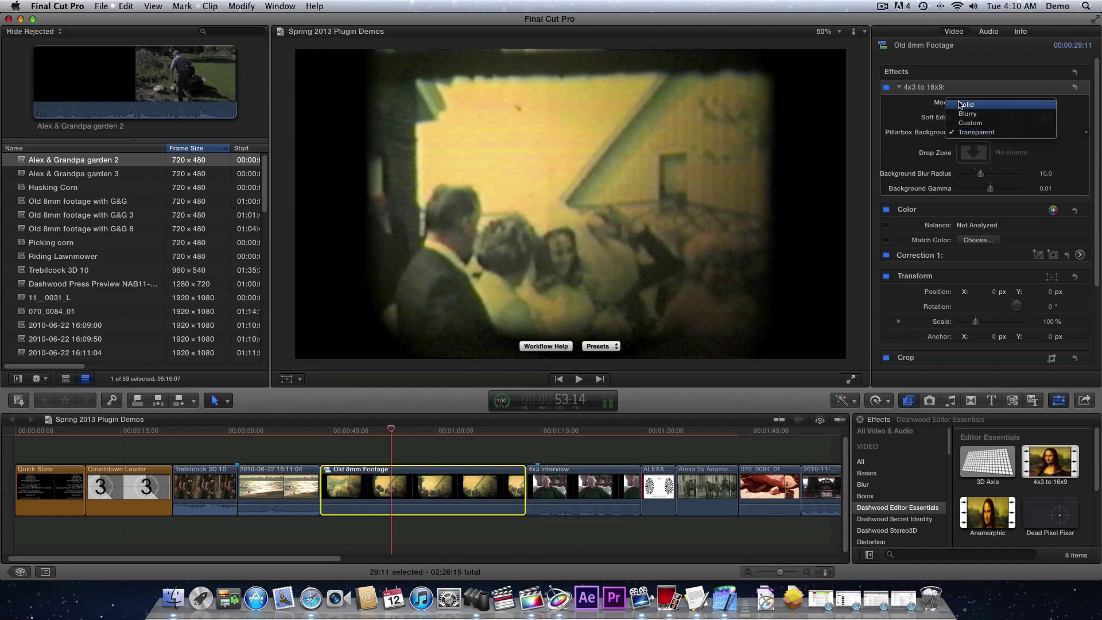
pyautogui.click(976, 105)
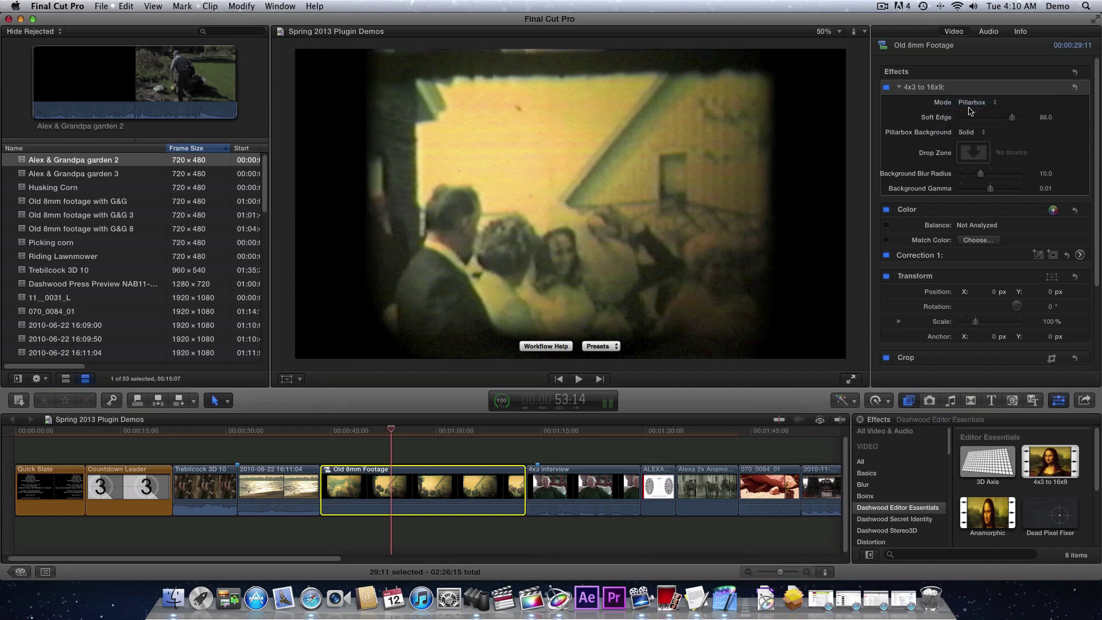
pyautogui.click(563, 433)
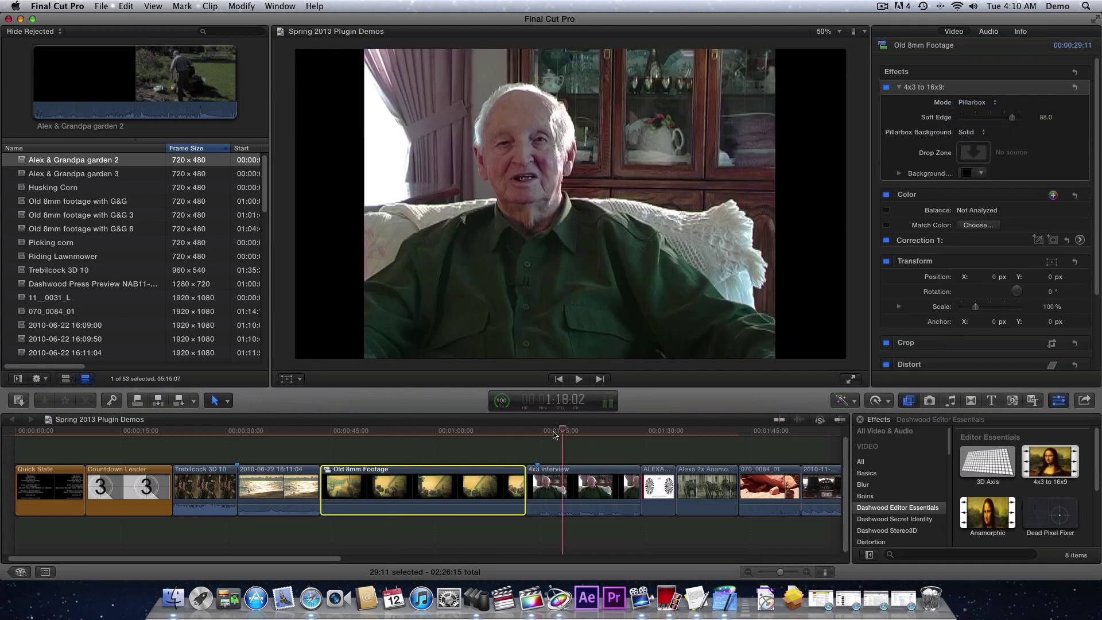
# Switch the interview clip's 4x3 to 16x9 mode to Non-Linear Stretch and compare Stretch Bias settings
pyautogui.click(561, 495)
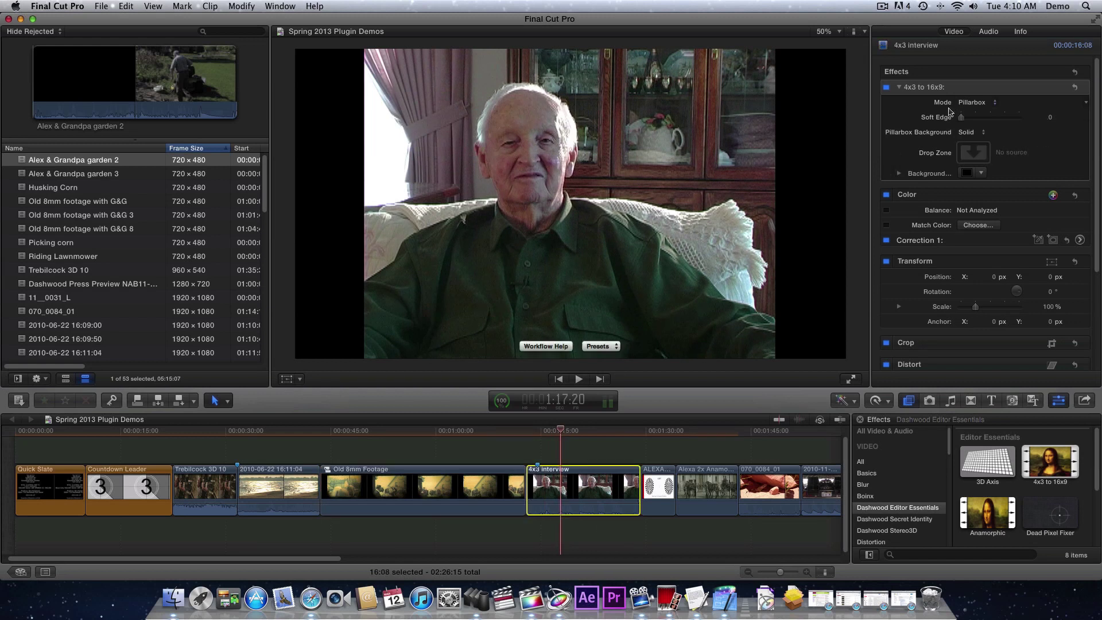
pyautogui.click(993, 104)
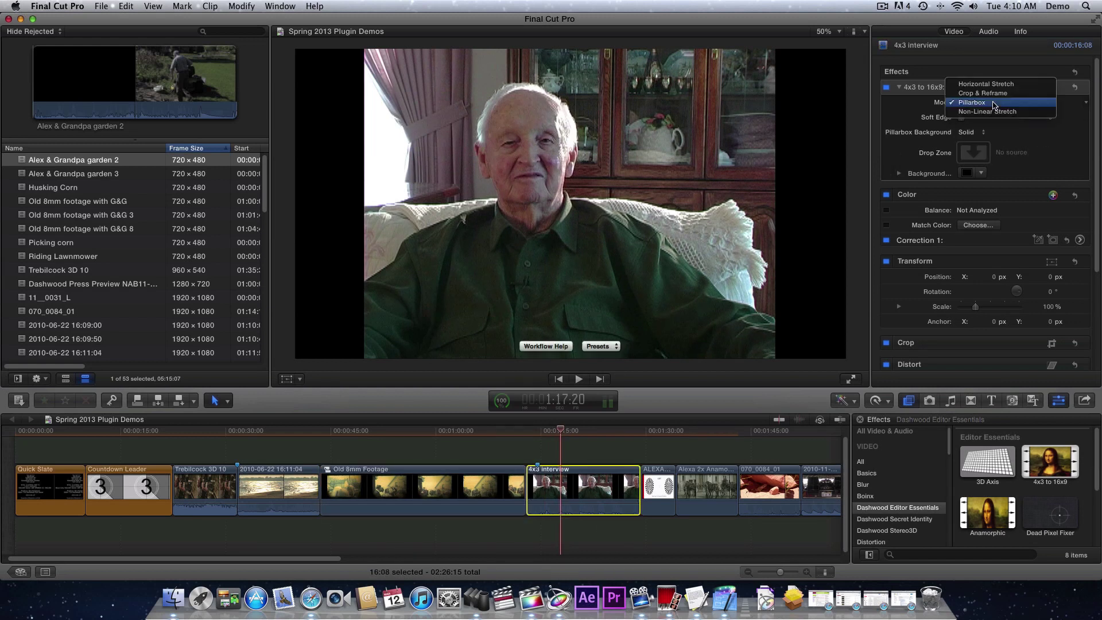
pyautogui.click(1029, 114)
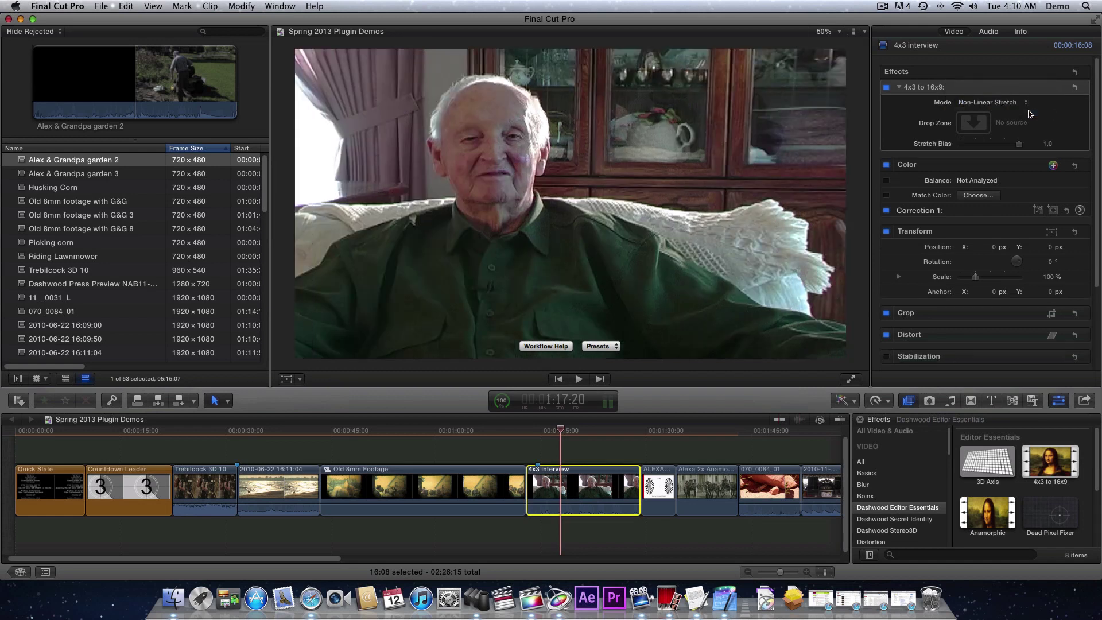
pyautogui.moveTo(1019, 143)
pyautogui.mouseDown()
pyautogui.moveTo(969, 144)
pyautogui.moveTo(1022, 148)
pyautogui.mouseUp()
pyautogui.moveTo(1019, 144)
pyautogui.mouseDown()
pyautogui.moveTo(951, 148)
pyautogui.moveTo(1019, 143)
pyautogui.mouseUp()
pyautogui.scroll(-3, 1086, 485)
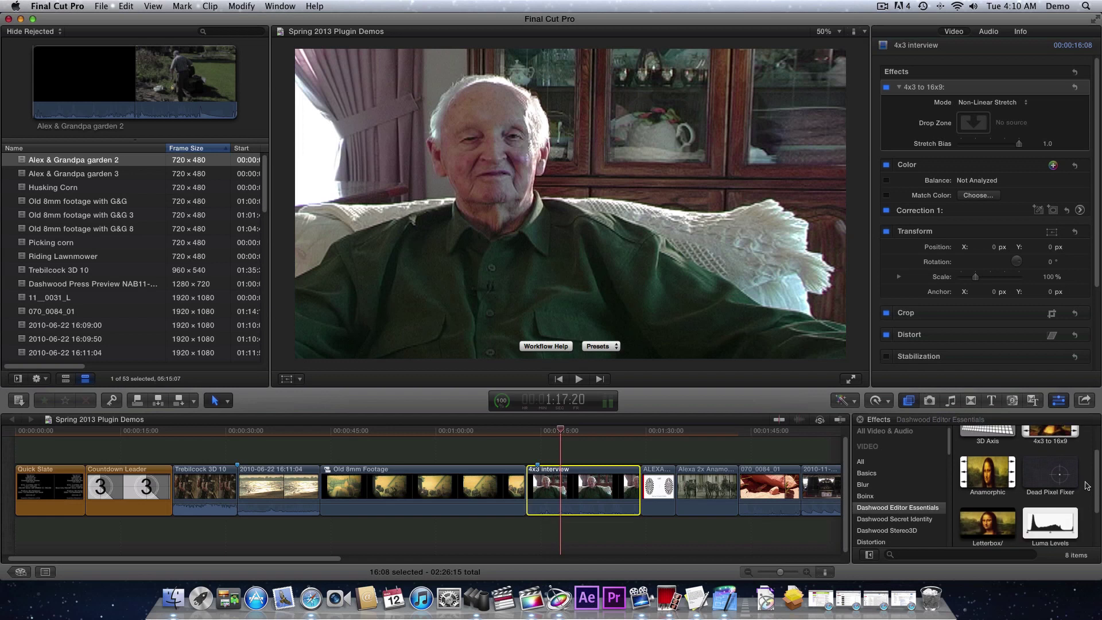
pyautogui.click(651, 435)
pyautogui.hscroll(2, 574, 434)
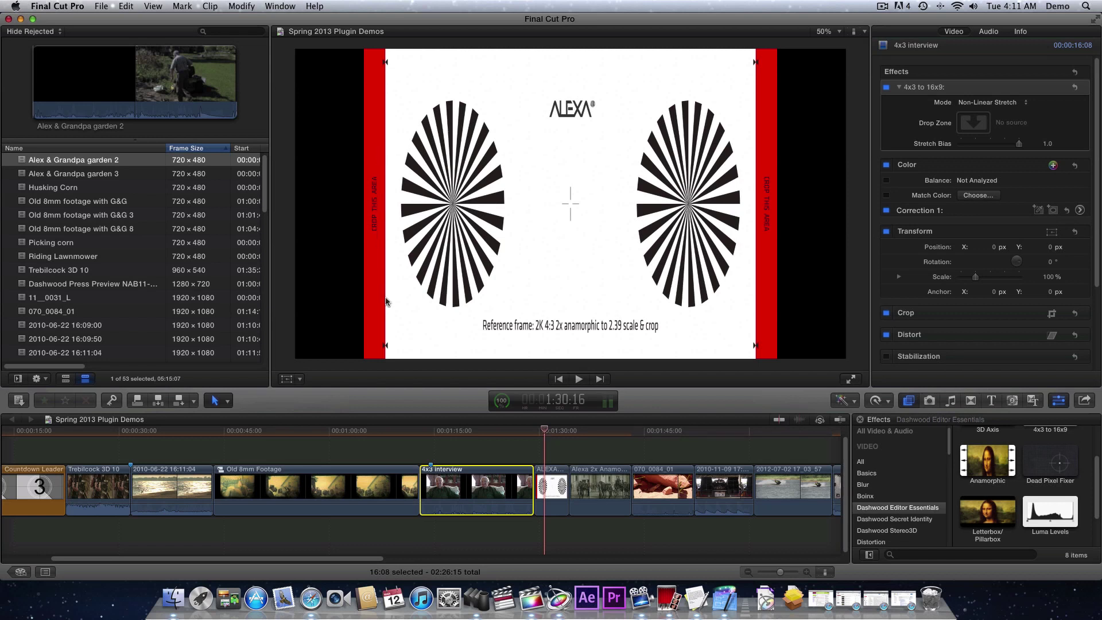
# Set the ALEXA clip's Spatial Conform Type to Fill
pyautogui.click(550, 485)
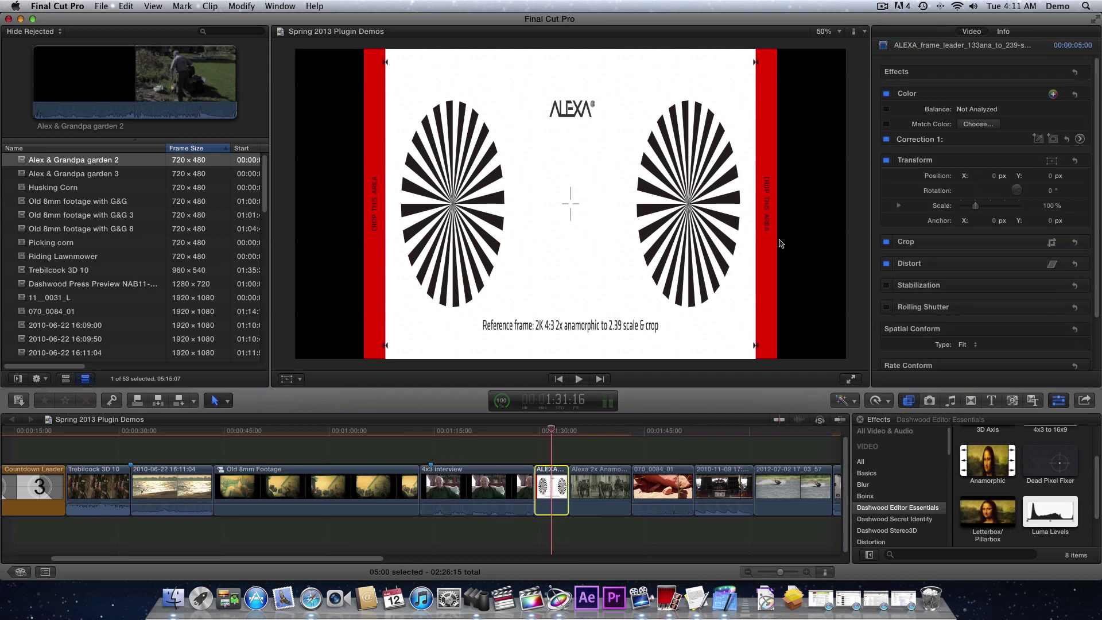
pyautogui.scroll(-1, 976, 333)
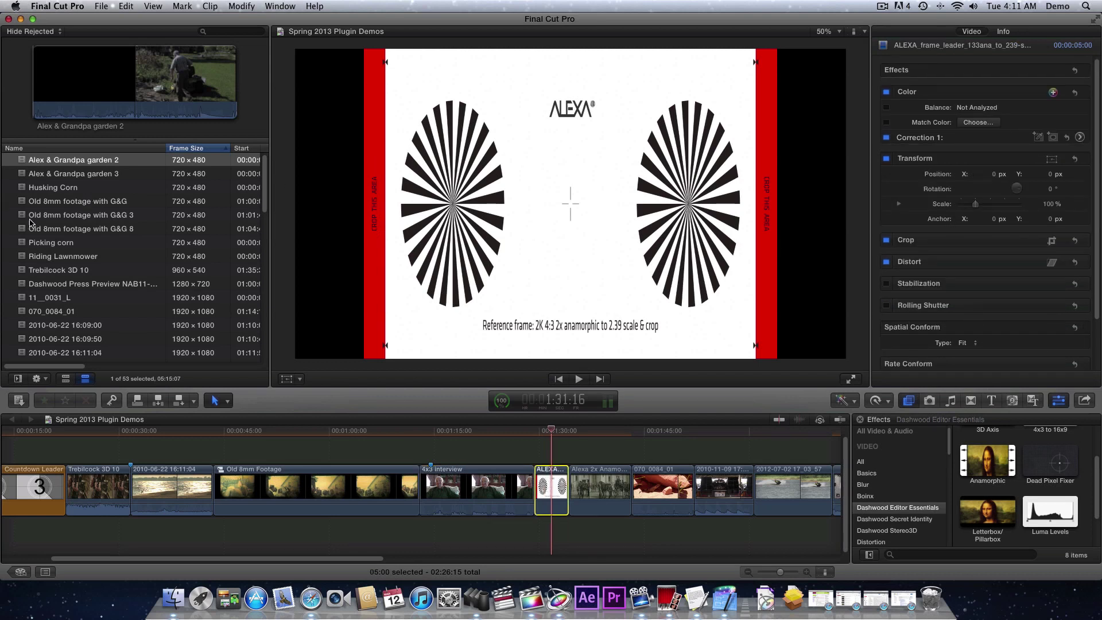
pyautogui.scroll(-15, 31, 223)
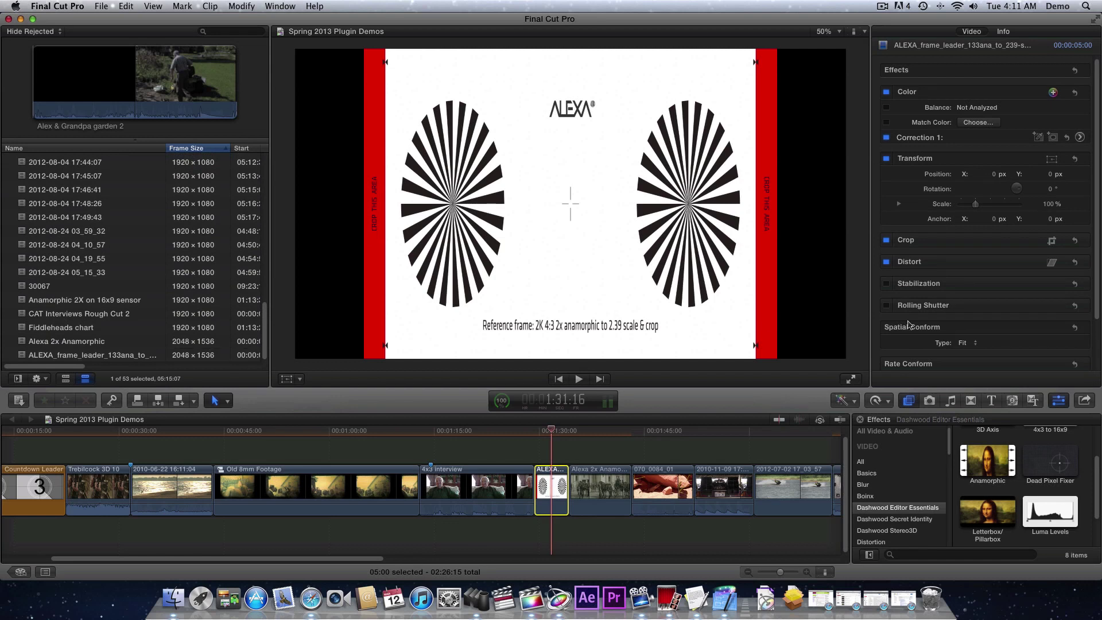
pyautogui.click(967, 343)
pyautogui.click(996, 352)
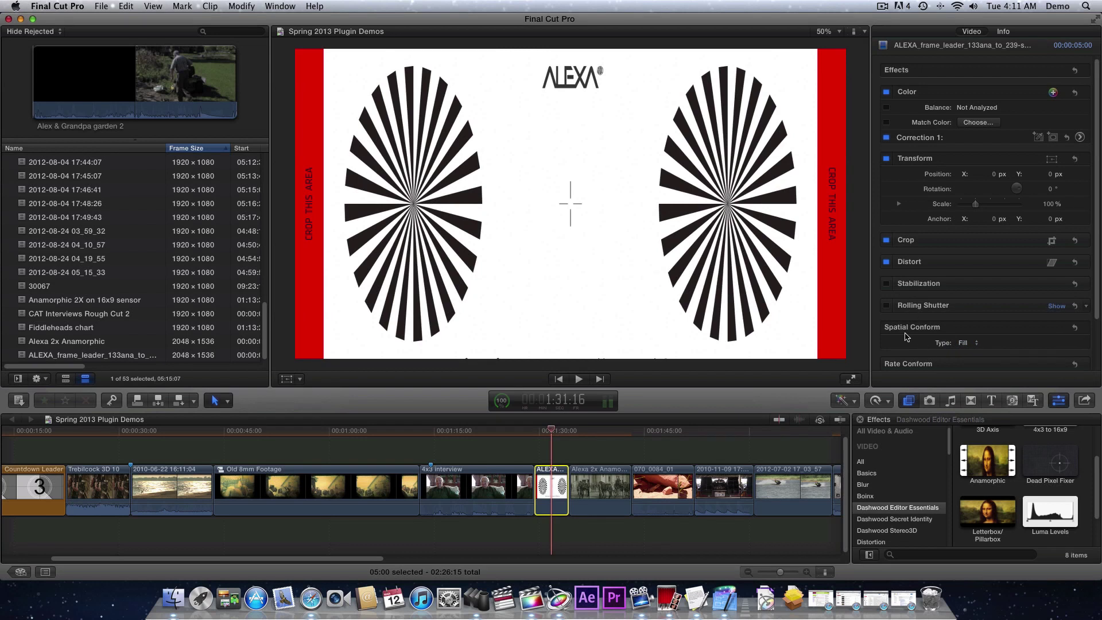
# Apply Anamorphic to the ALEXA clip with 2X compression and '2.39 from 2X on Alexa 4x4 sensor' scale
pyautogui.moveTo(997, 459); pyautogui.dragTo(555, 497)
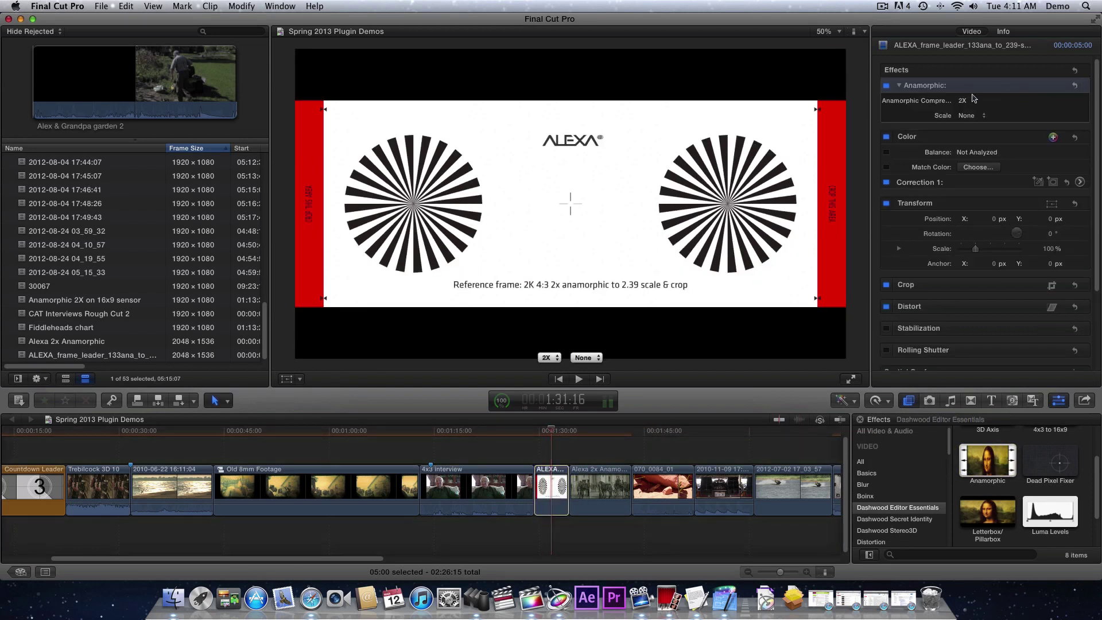
pyautogui.click(968, 101)
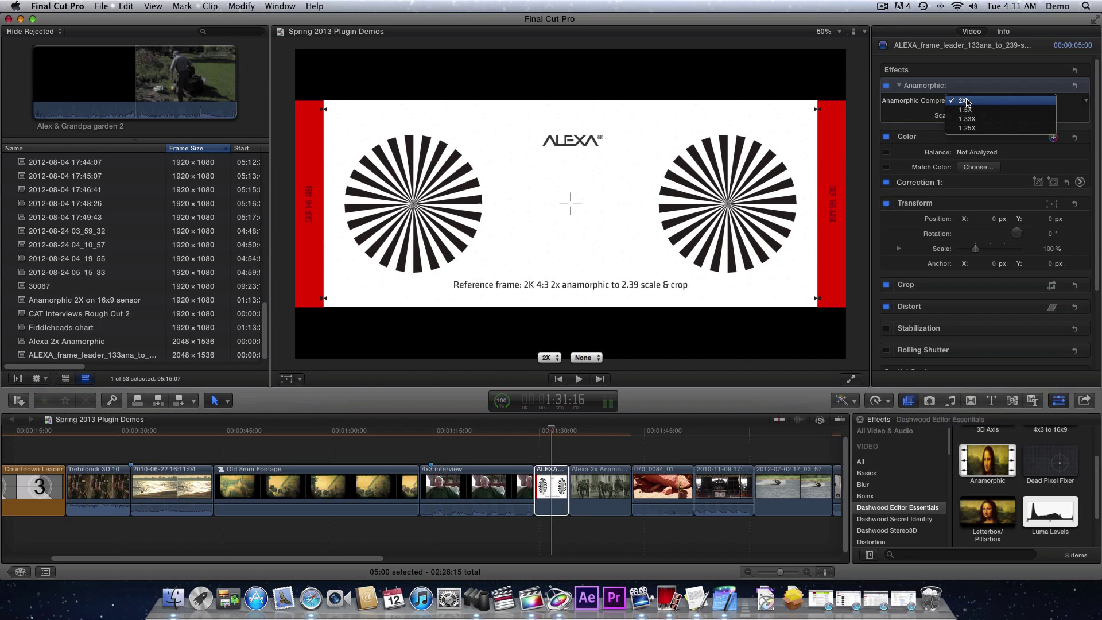
pyautogui.click(986, 121)
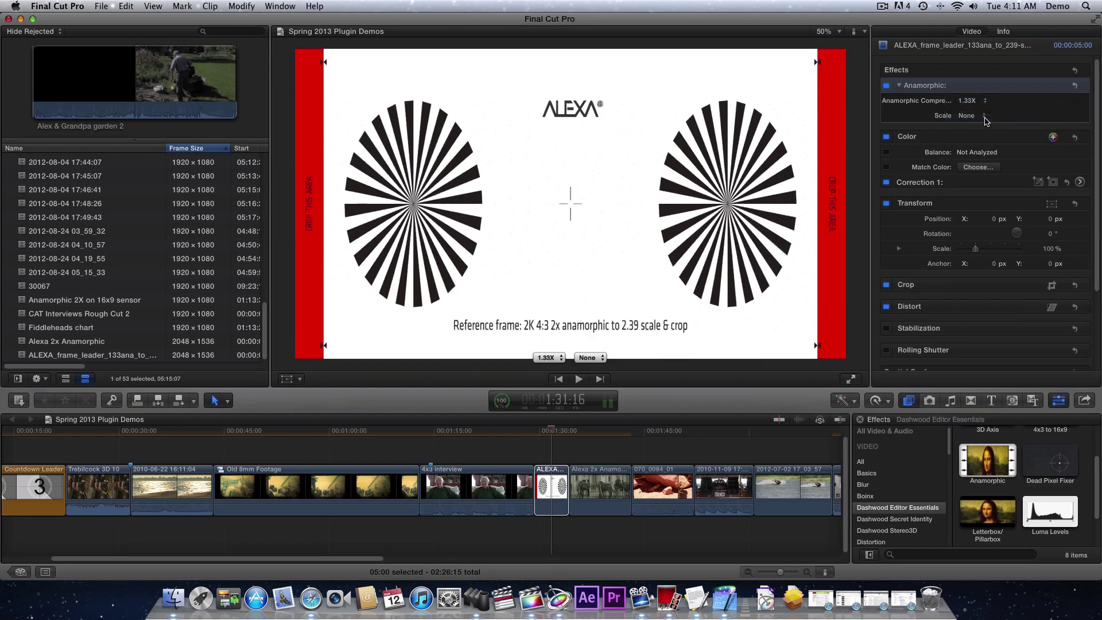
pyautogui.click(975, 102)
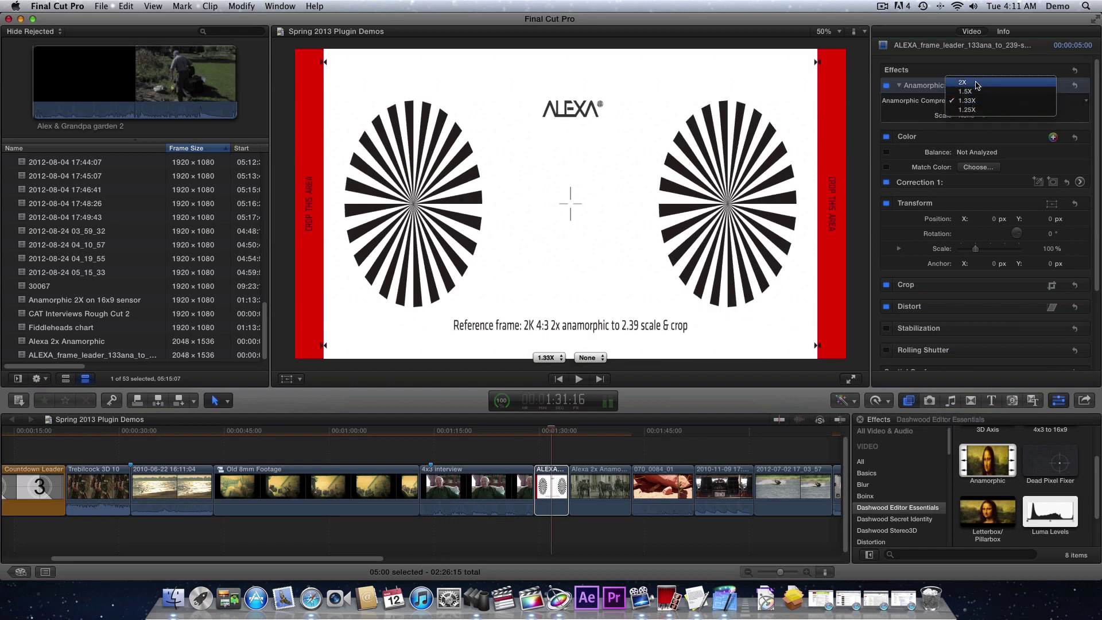
pyautogui.click(975, 82)
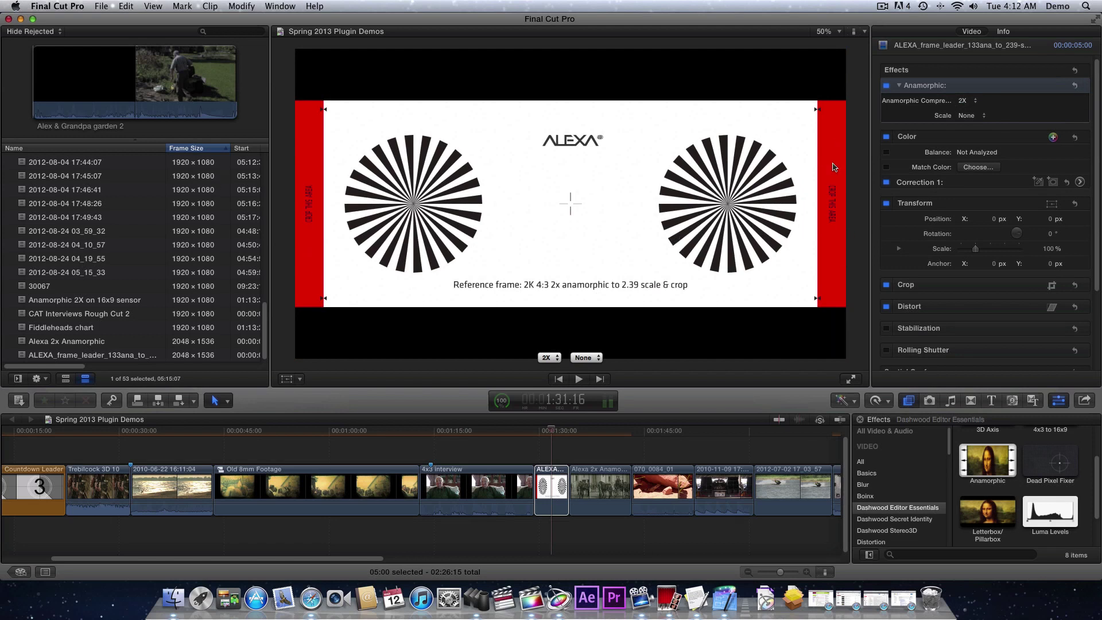
pyautogui.click(967, 117)
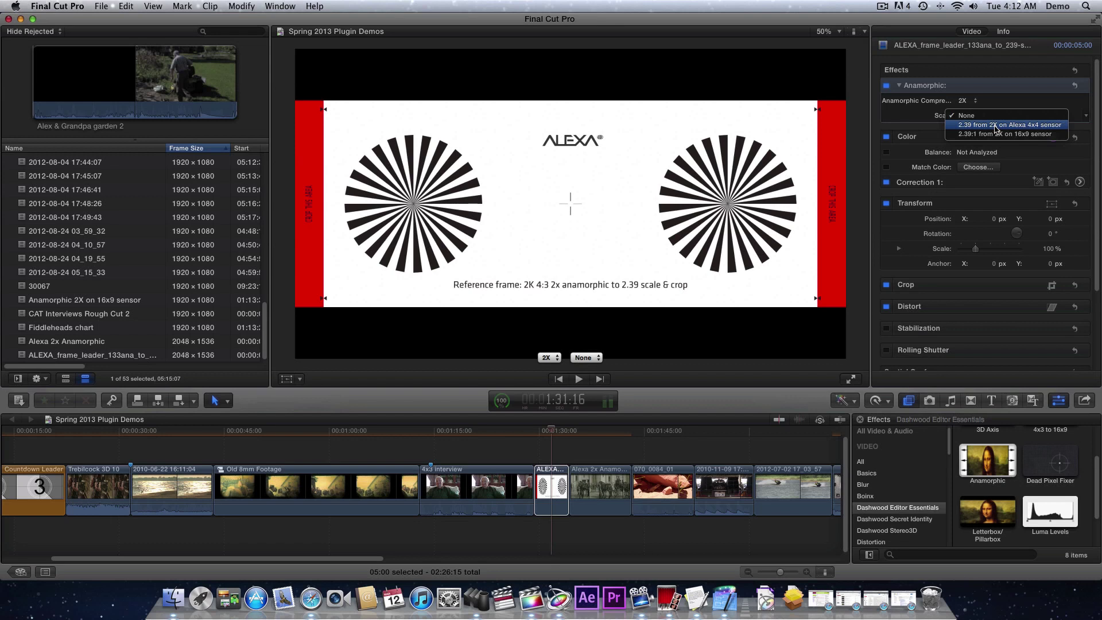
pyautogui.click(1039, 127)
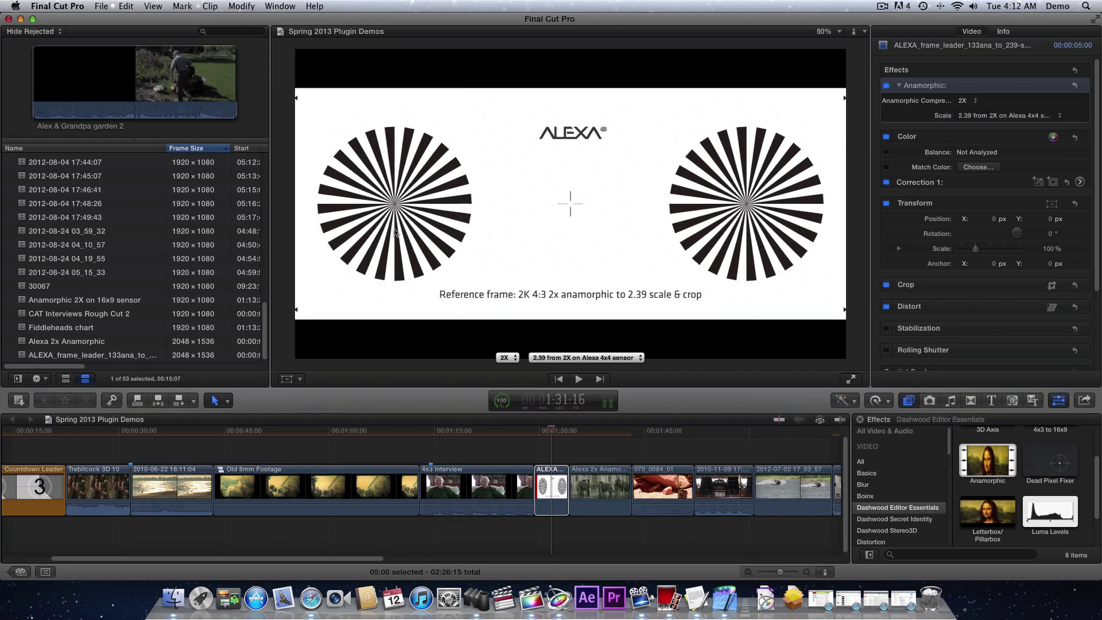
pyautogui.click(565, 434)
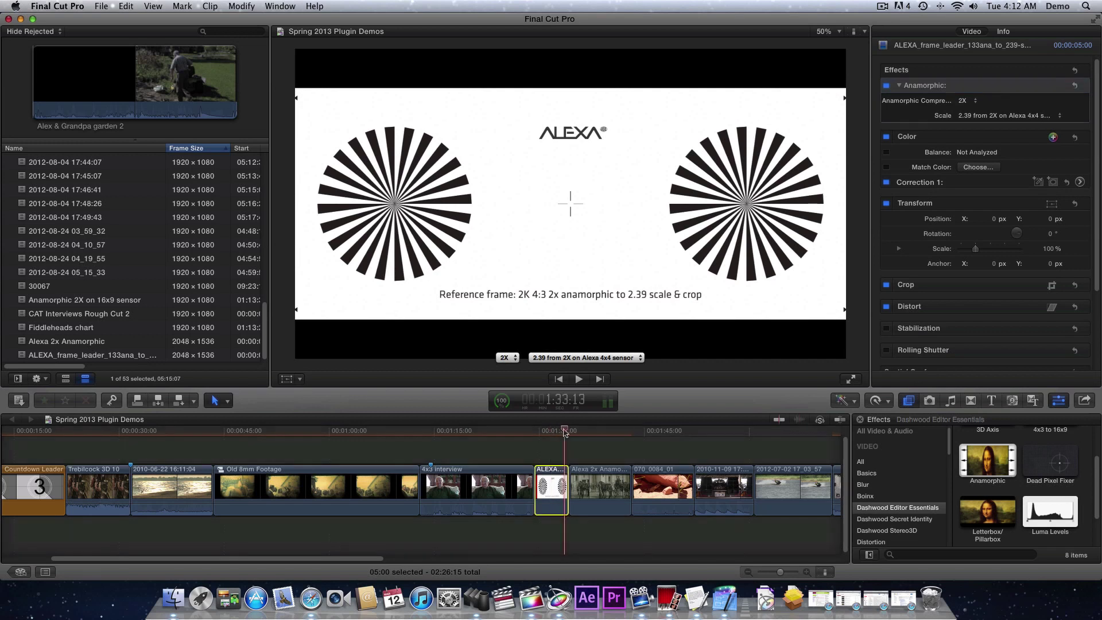
pyautogui.click(623, 433)
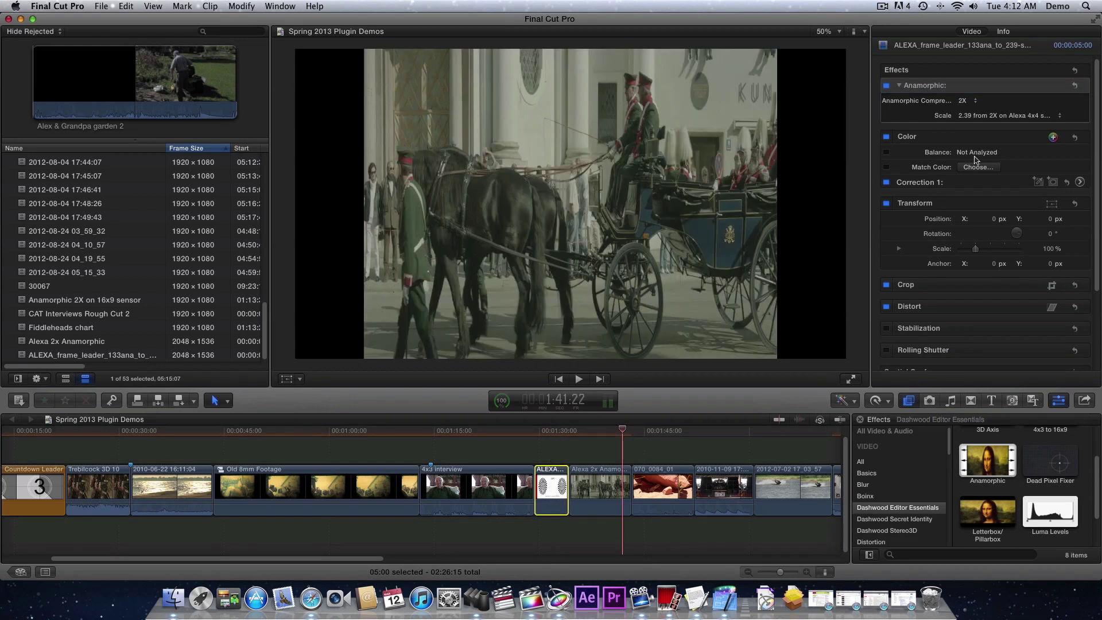
# Conform the carriage clip to Fill, add Anamorphic with the 2.39 Alexa 4x4 scale, and preview it
pyautogui.click(586, 502)
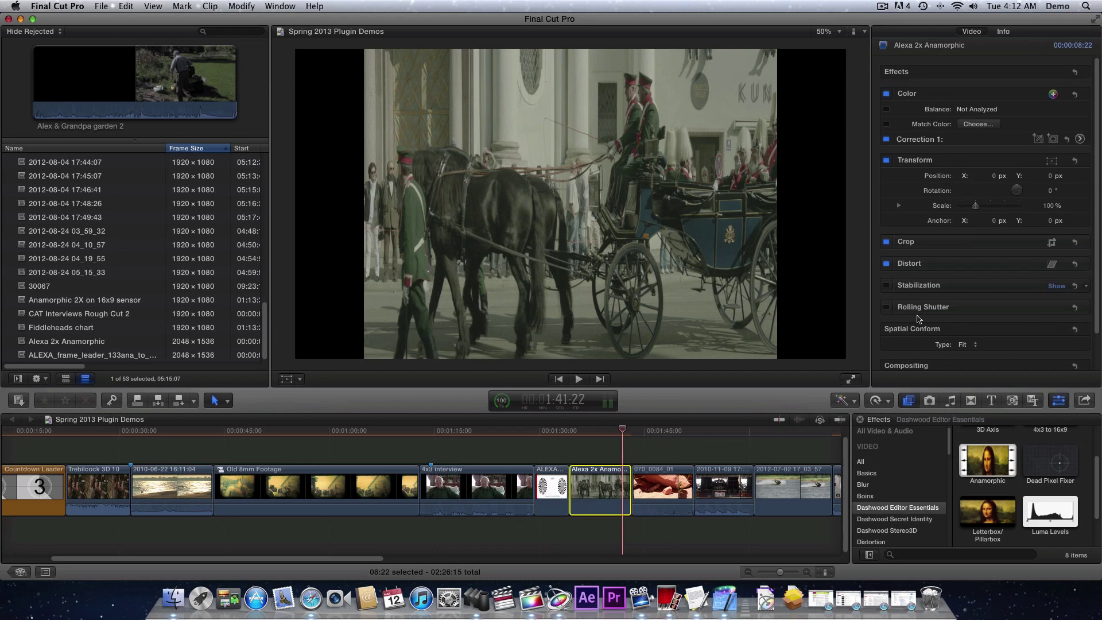
pyautogui.click(969, 347)
pyautogui.click(967, 353)
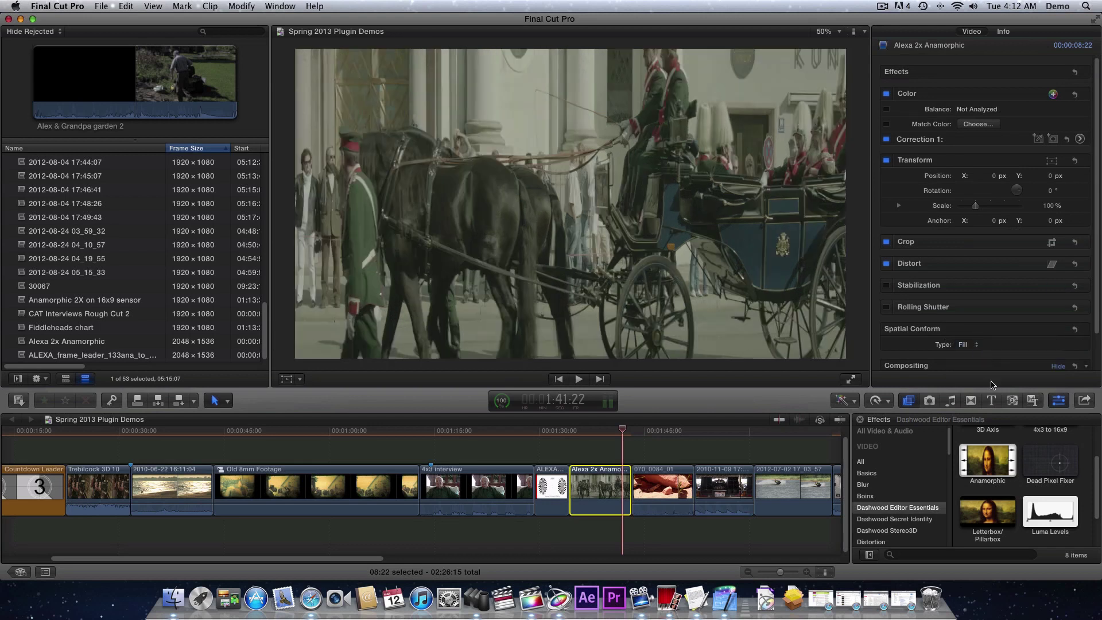
pyautogui.moveTo(988, 459); pyautogui.dragTo(589, 470)
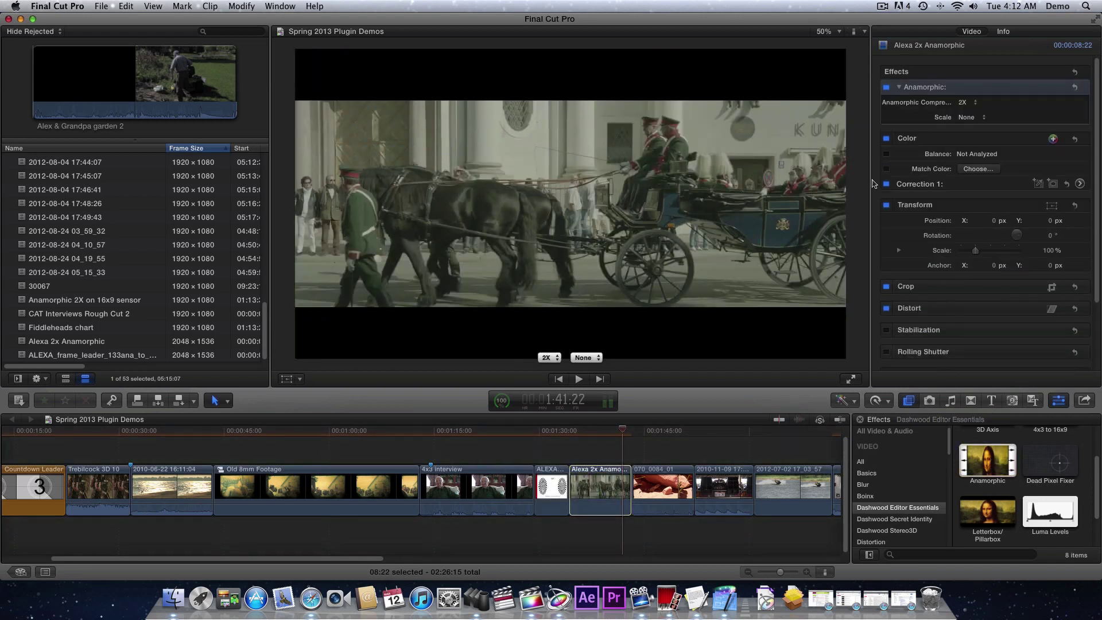
pyautogui.click(974, 118)
pyautogui.click(1031, 127)
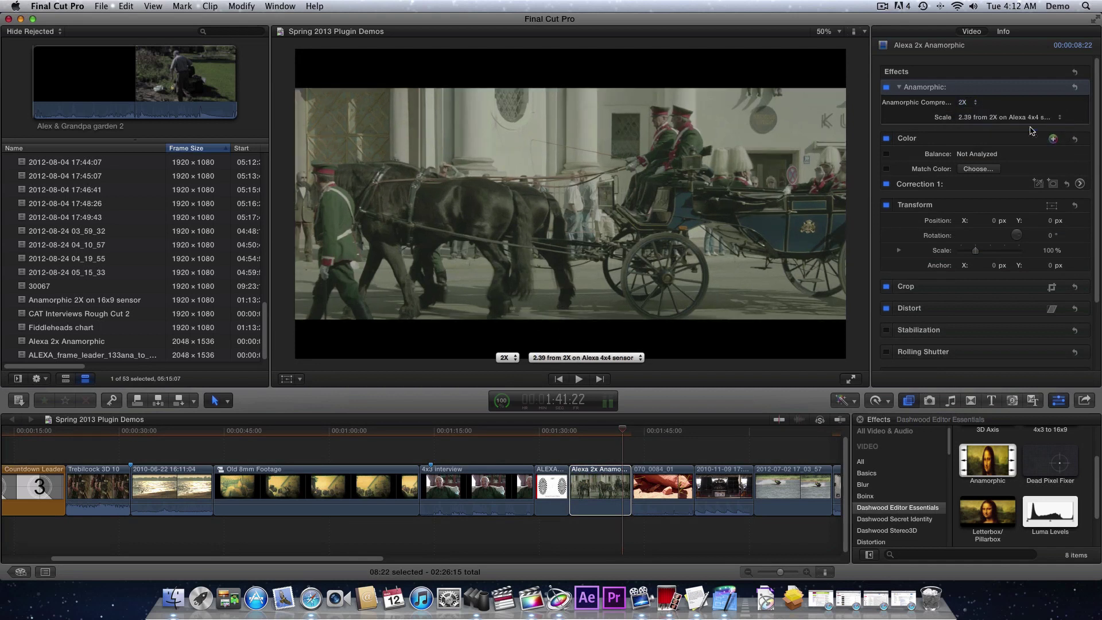
pyautogui.click(580, 432)
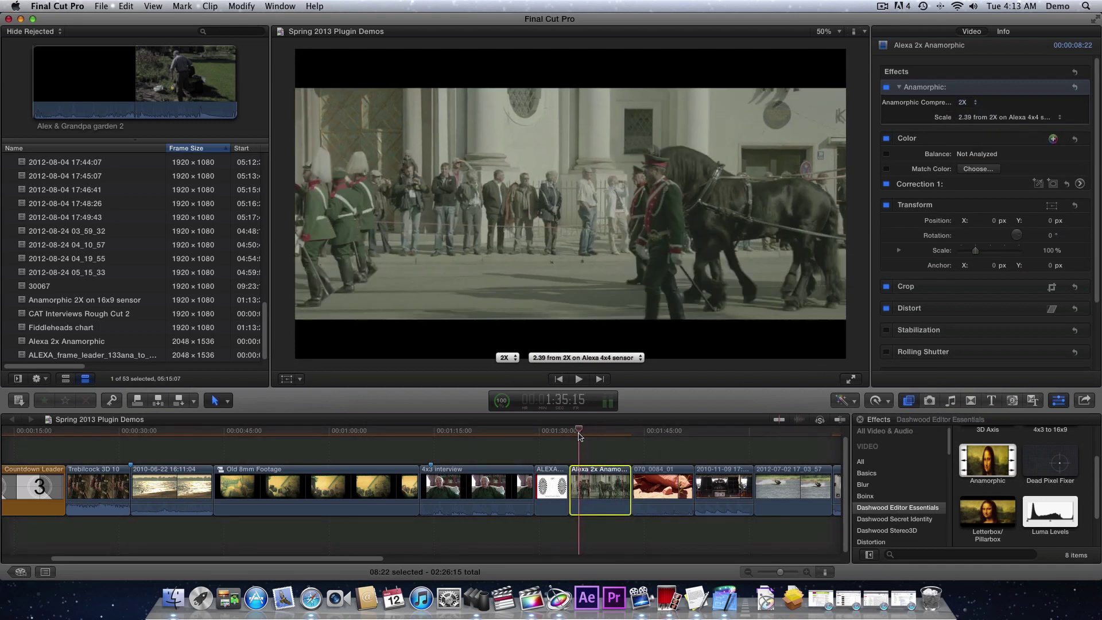
pyautogui.moveTo(579, 432); pyautogui.dragTo(622, 432)
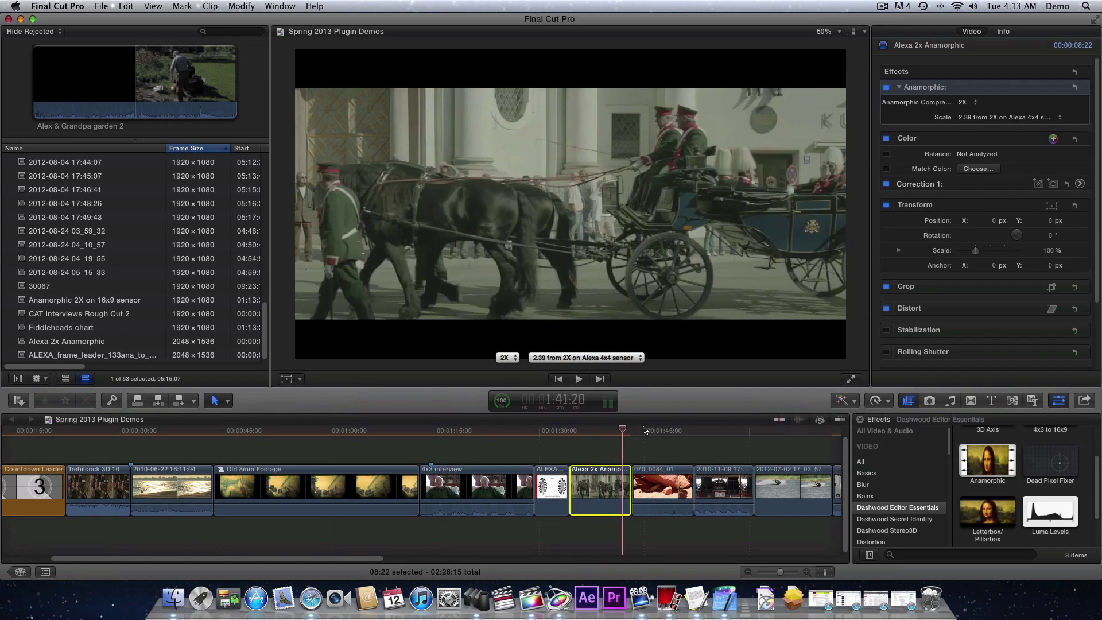
pyautogui.click(643, 429)
# Apply the Dead Pixel Fixer effect to the lizard clip 070_0084_01
pyautogui.click(650, 451)
pyautogui.scroll(-2, 997, 492)
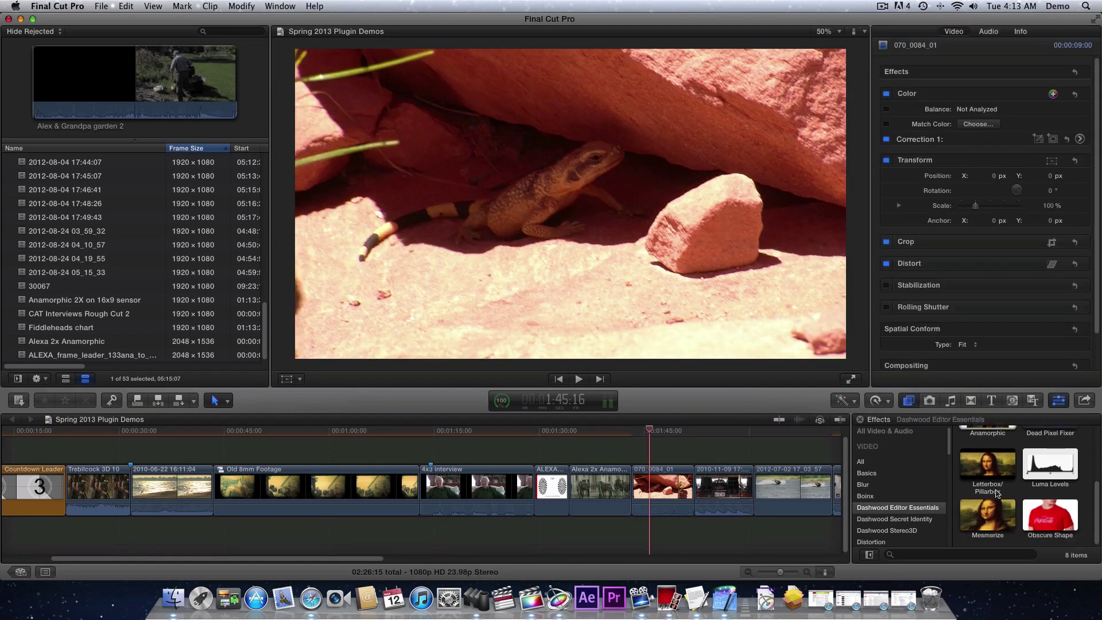
pyautogui.scroll(2, 997, 492)
pyautogui.moveTo(1051, 451); pyautogui.dragTo(665, 485)
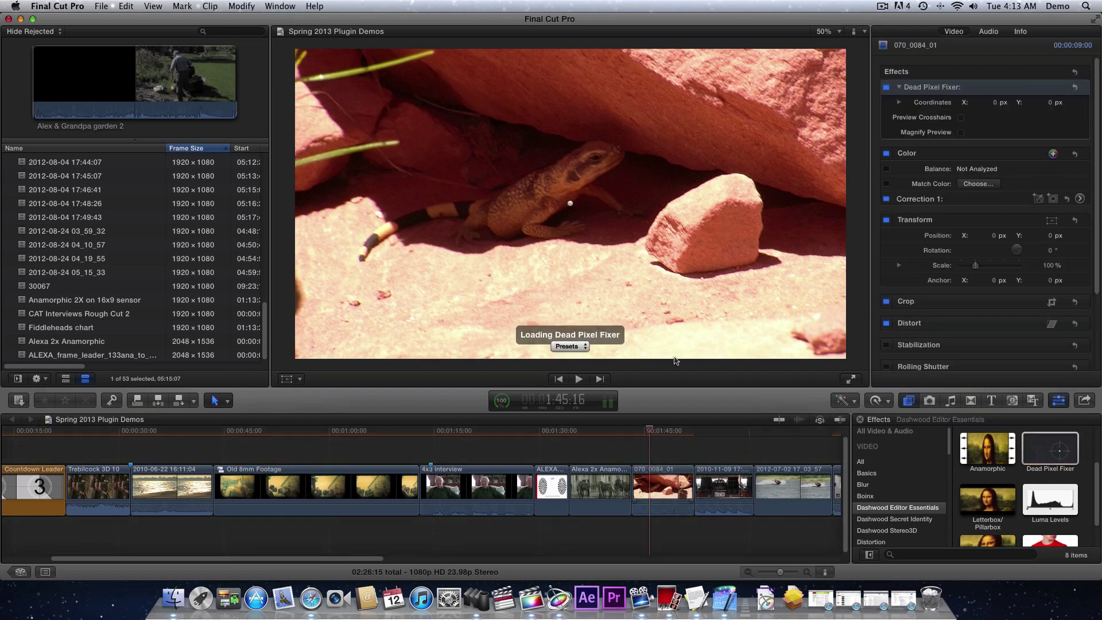
# Turn on Preview Crosshairs and Magnify Preview, aim the fix point at the rock, then disable Dead Pixel Fixer
pyautogui.click(960, 117)
pyautogui.click(960, 132)
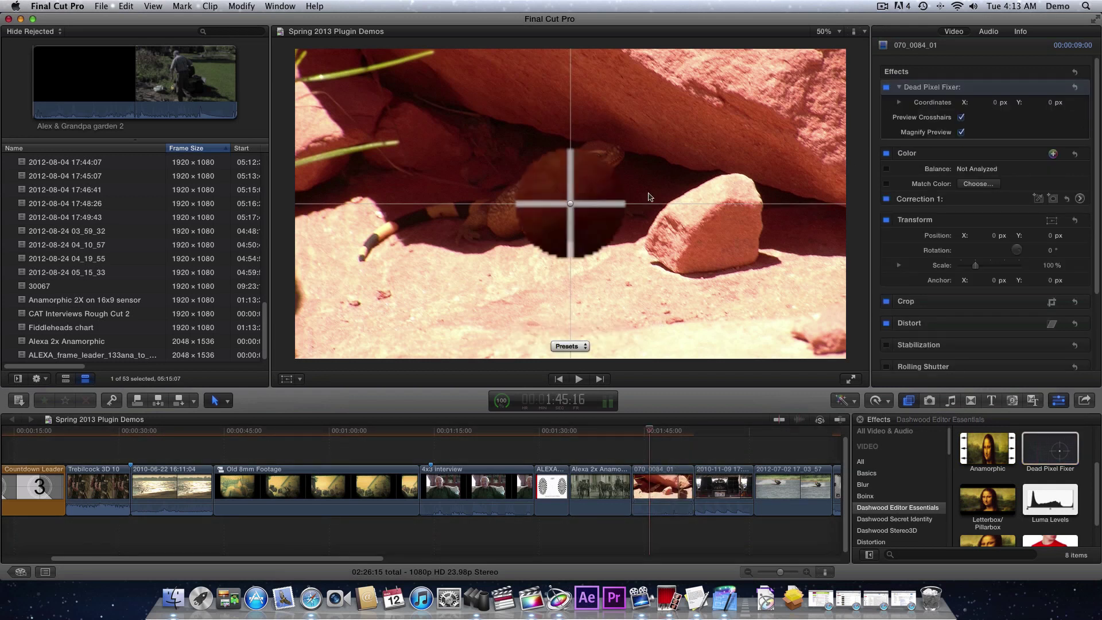
pyautogui.moveTo(569, 201); pyautogui.dragTo(702, 123)
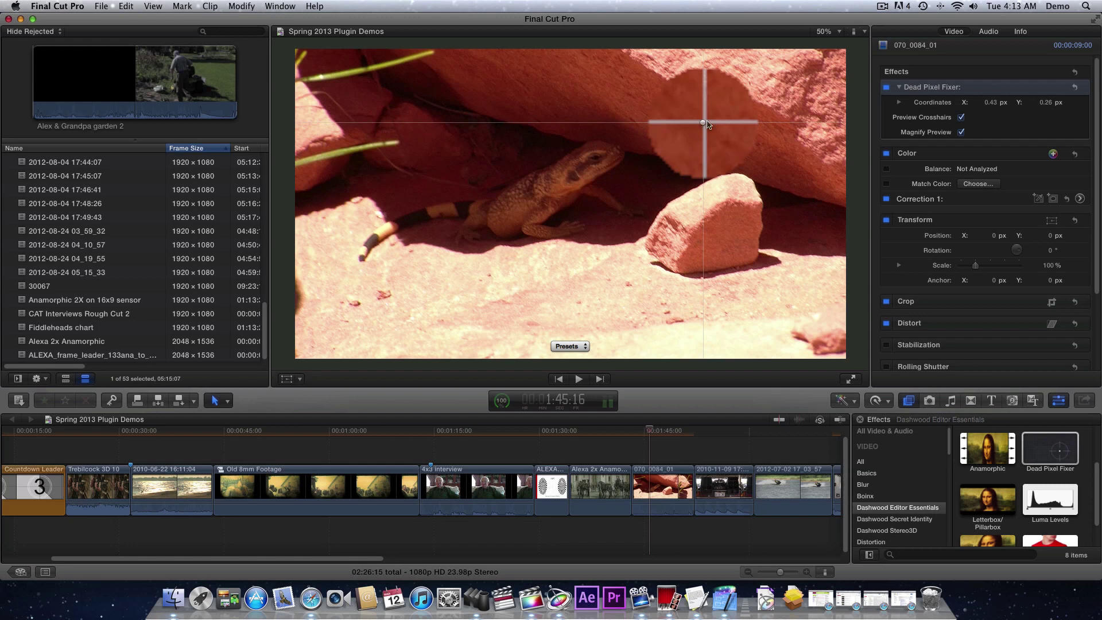
pyautogui.click(887, 87)
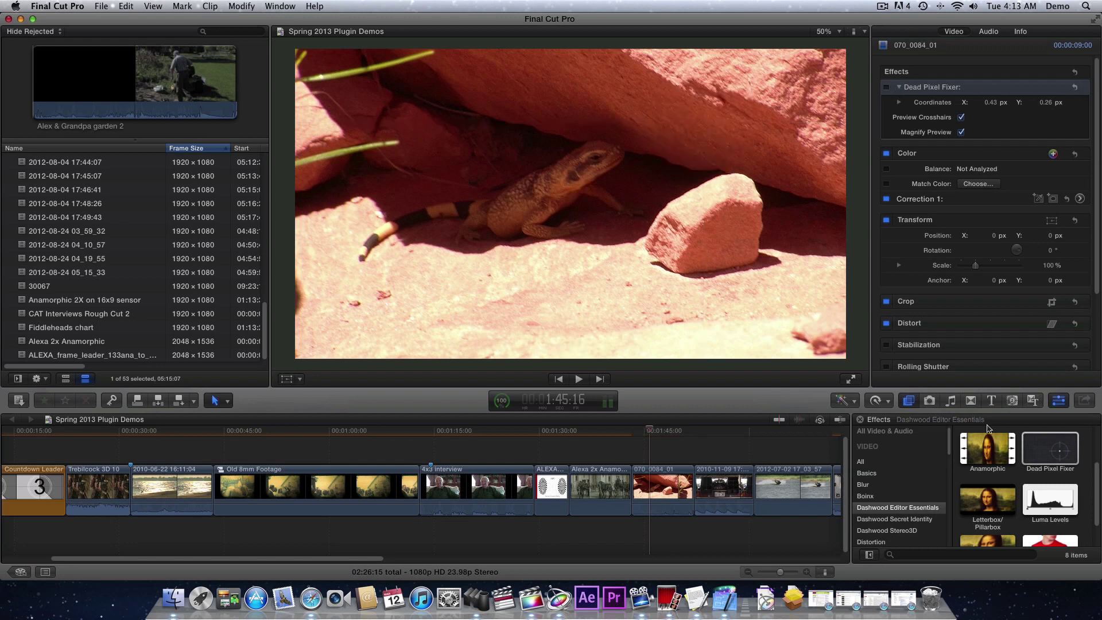
# Add Letterbox/Pillarbox to the lizard clip and select the clip at an earlier frame
pyautogui.moveTo(987, 499); pyautogui.dragTo(662, 487)
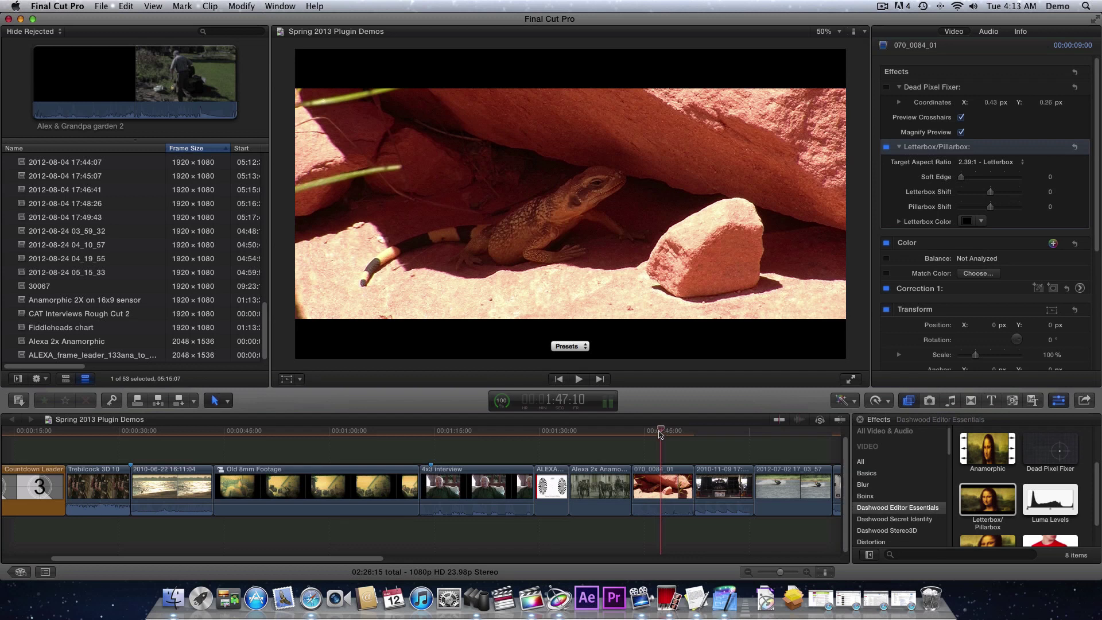
pyautogui.click(654, 432)
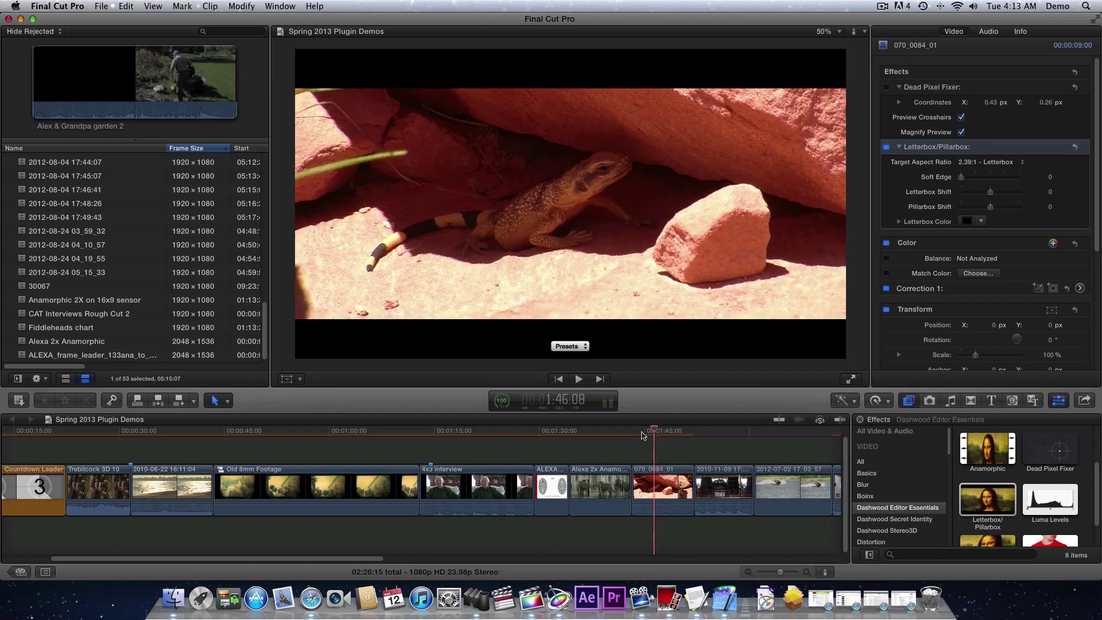
pyautogui.press('c')
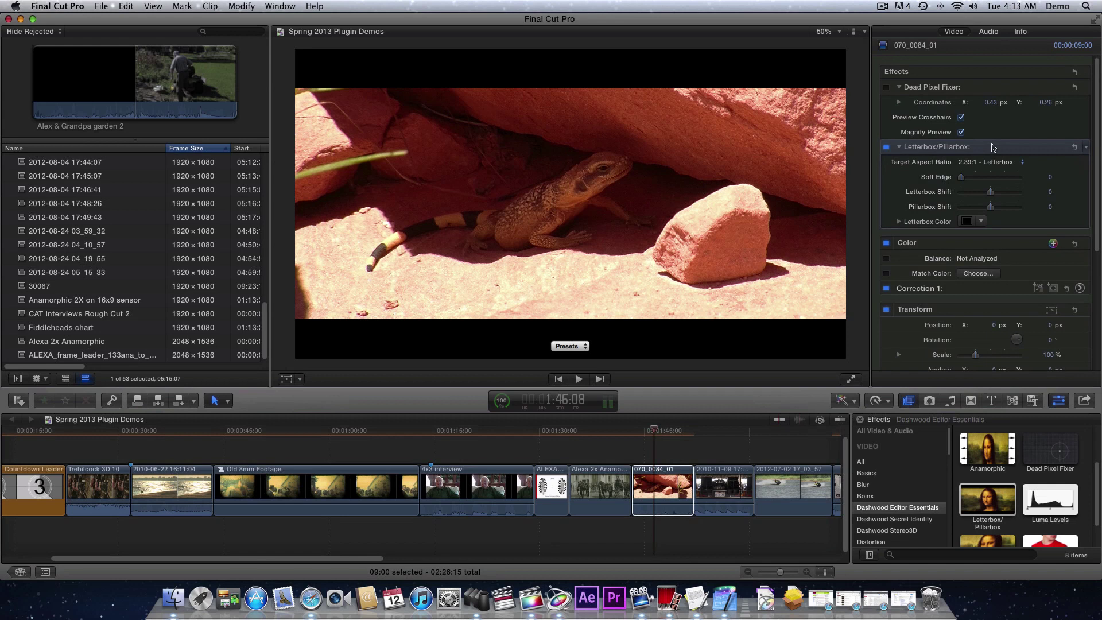
# Set the letterbox target to 1.85:1 Cinema Flat, disable it, and apply Luma Levels
pyautogui.click(981, 162)
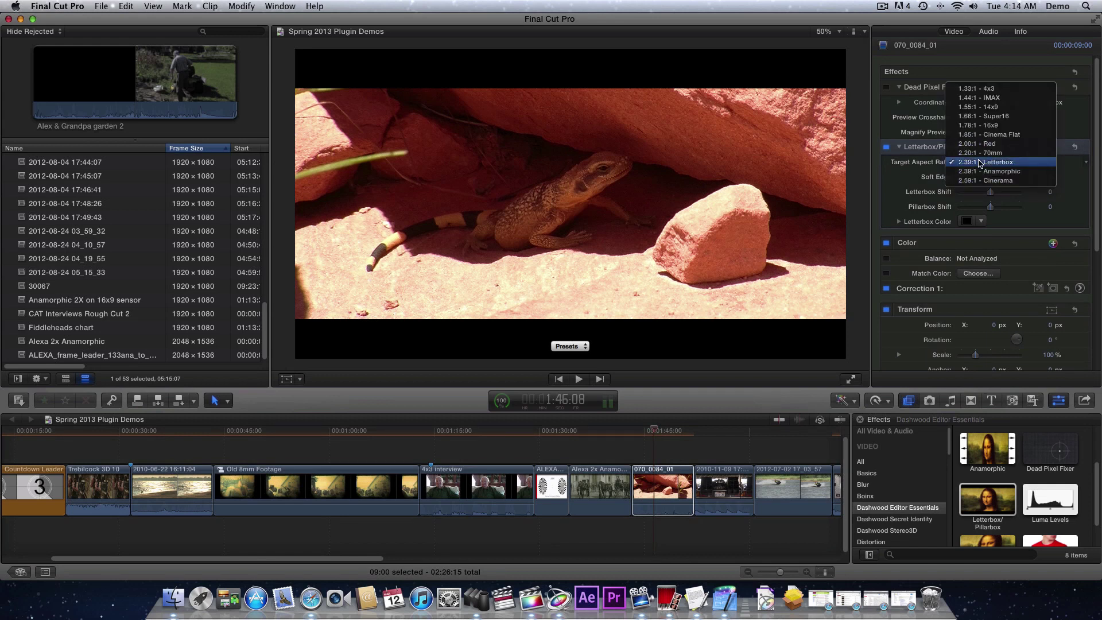
pyautogui.click(983, 135)
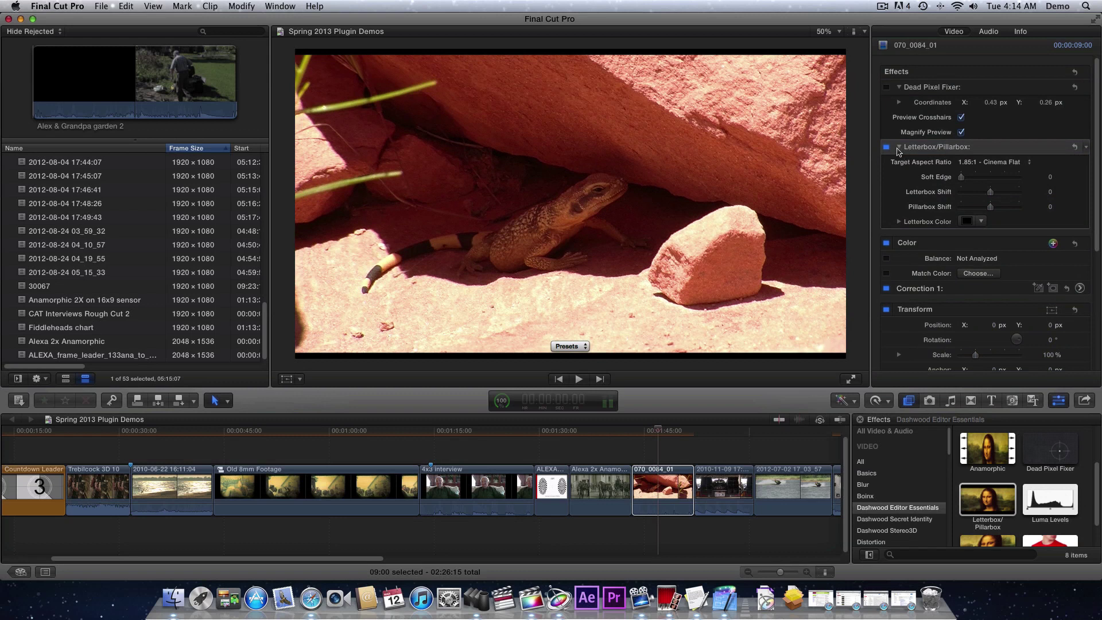
pyautogui.click(886, 147)
pyautogui.moveTo(1050, 498); pyautogui.dragTo(657, 498)
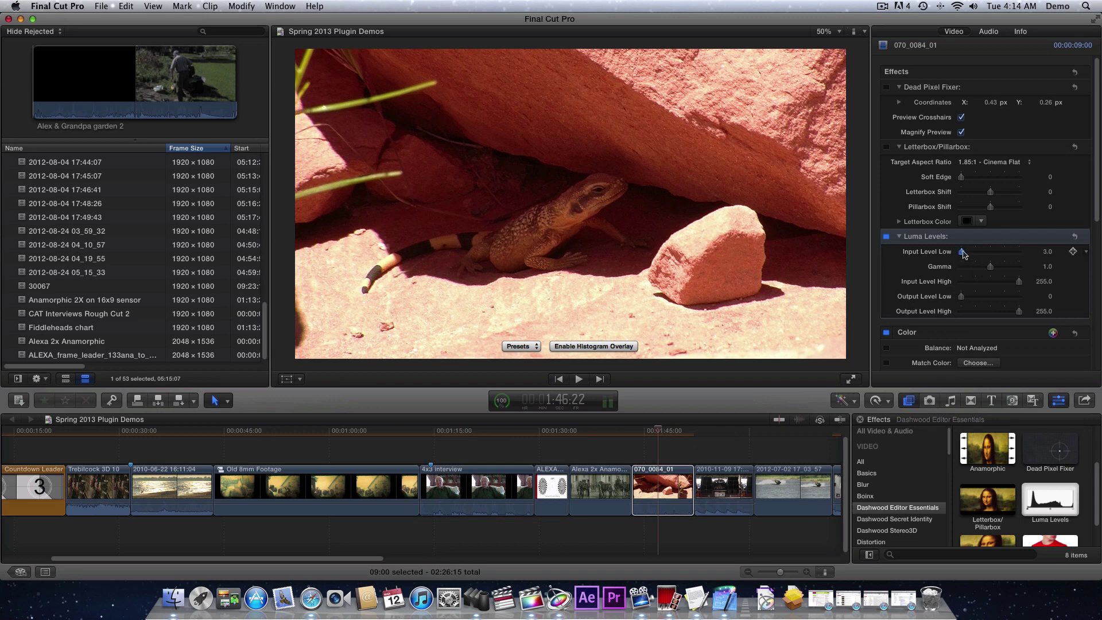
# Set the lizard clip's Luma Levels Input Level Low to 0 and Gamma to 1.14
pyautogui.moveTo(963, 254)
pyautogui.mouseDown()
pyautogui.moveTo(979, 254)
pyautogui.moveTo(946, 256)
pyautogui.mouseUp()
pyautogui.moveTo(989, 268)
pyautogui.mouseDown()
pyautogui.moveTo(1001, 271)
pyautogui.moveTo(977, 269)
pyautogui.moveTo(994, 270)
pyautogui.mouseUp()
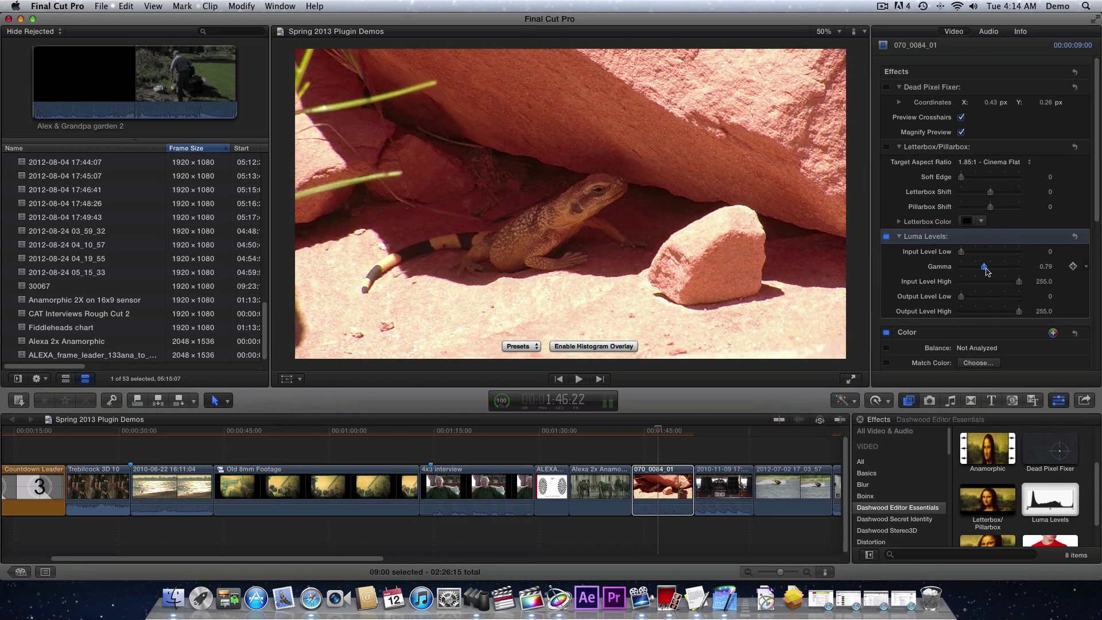
pyautogui.scroll(-2, 1045, 488)
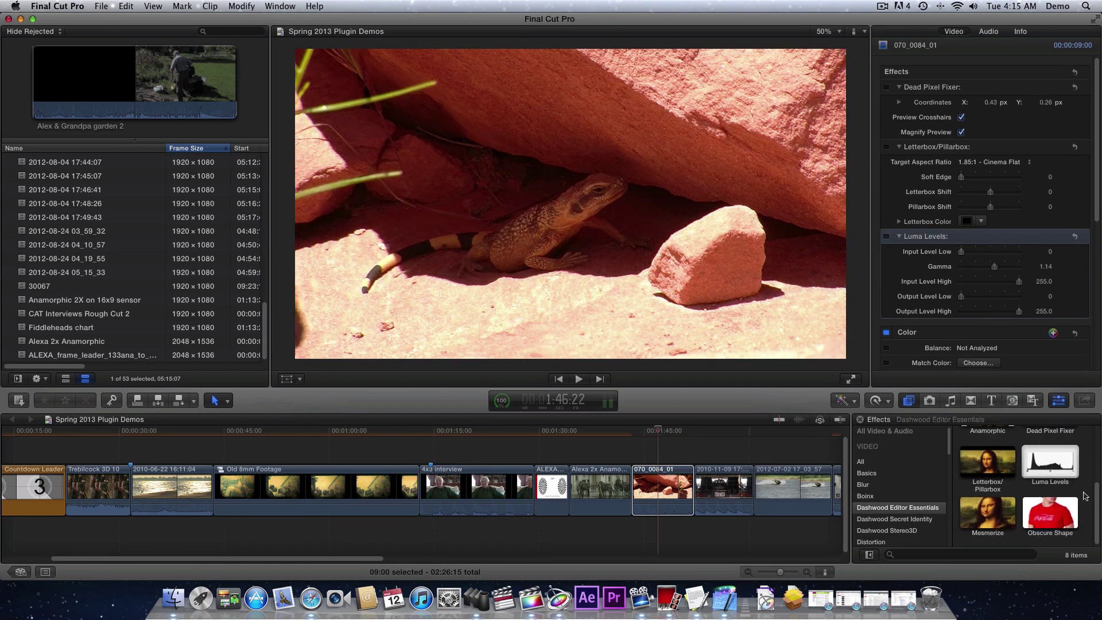
# Park the playhead on the DeLorean shot and choose Obscure Shape in the Effects browser
pyautogui.click(714, 432)
pyautogui.click(716, 437)
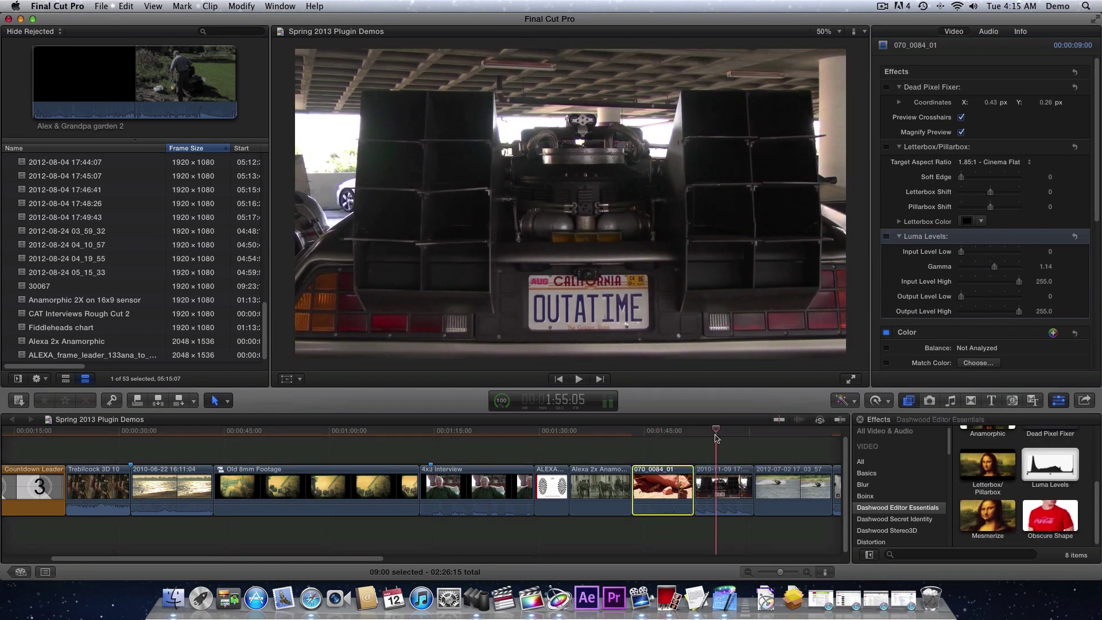
pyautogui.click(718, 432)
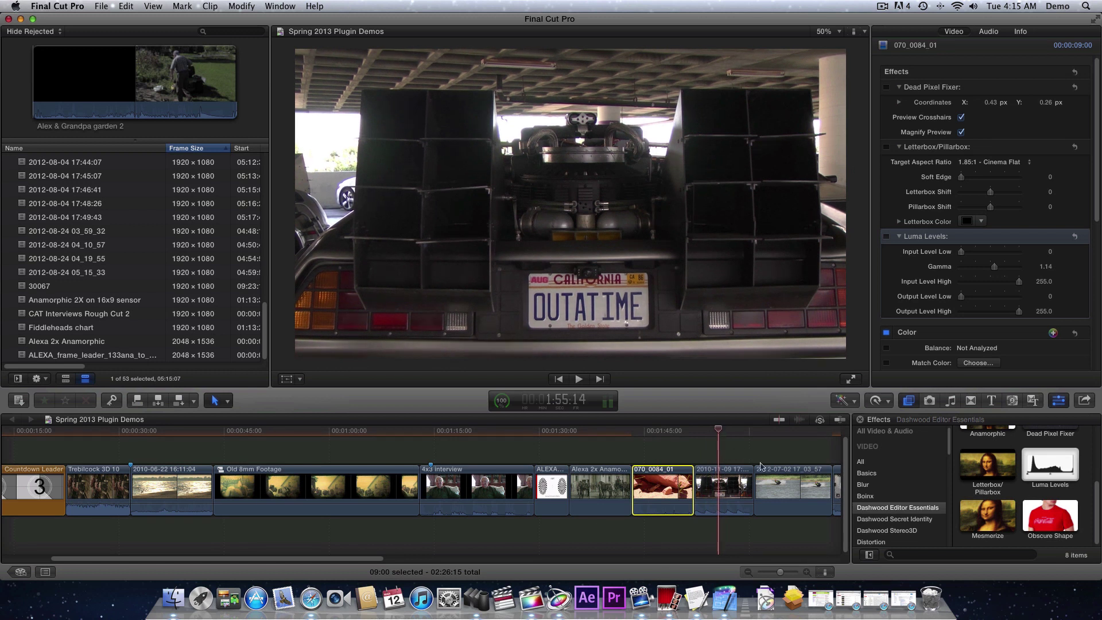
pyautogui.click(1059, 519)
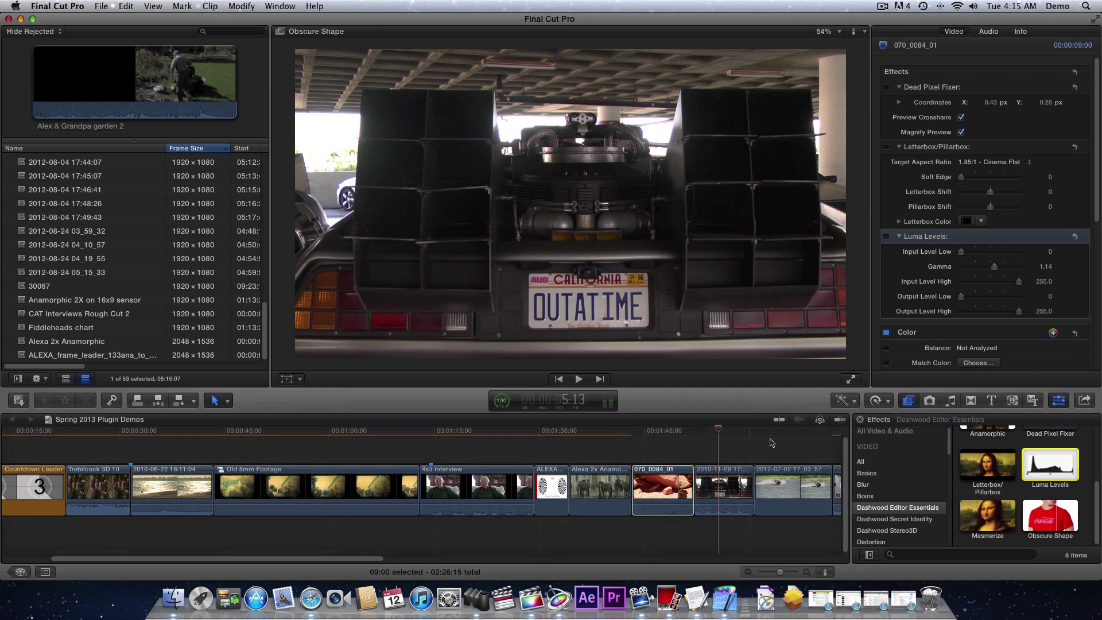
# Select the DeLorean clip, expand Obscure Shape, and try the Pixellate mode on the licence plate
pyautogui.click(711, 489)
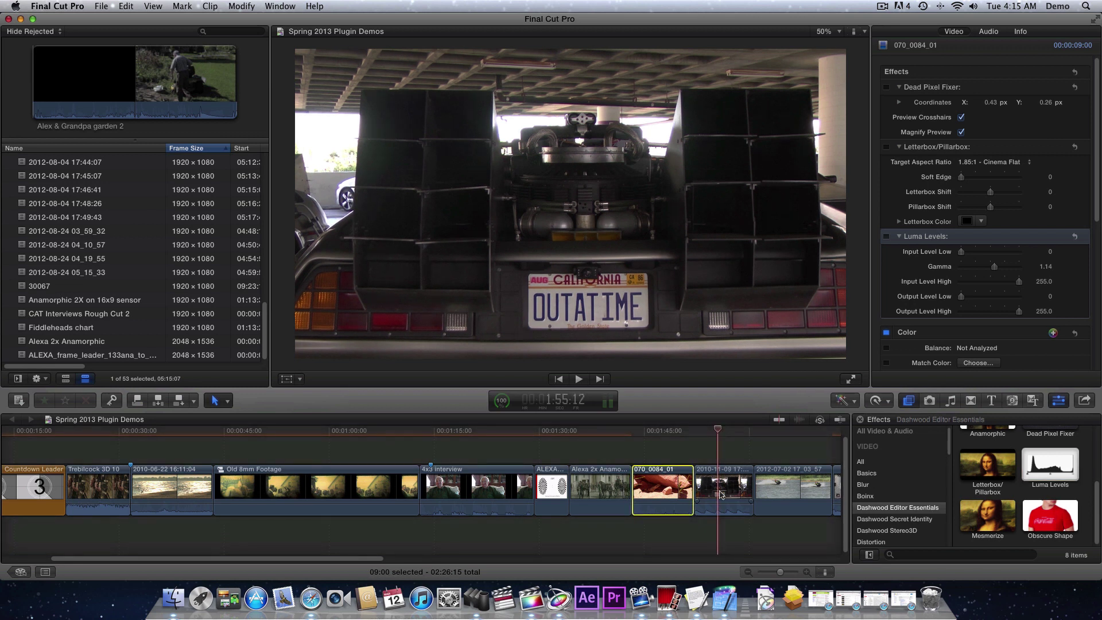
pyautogui.click(1042, 516)
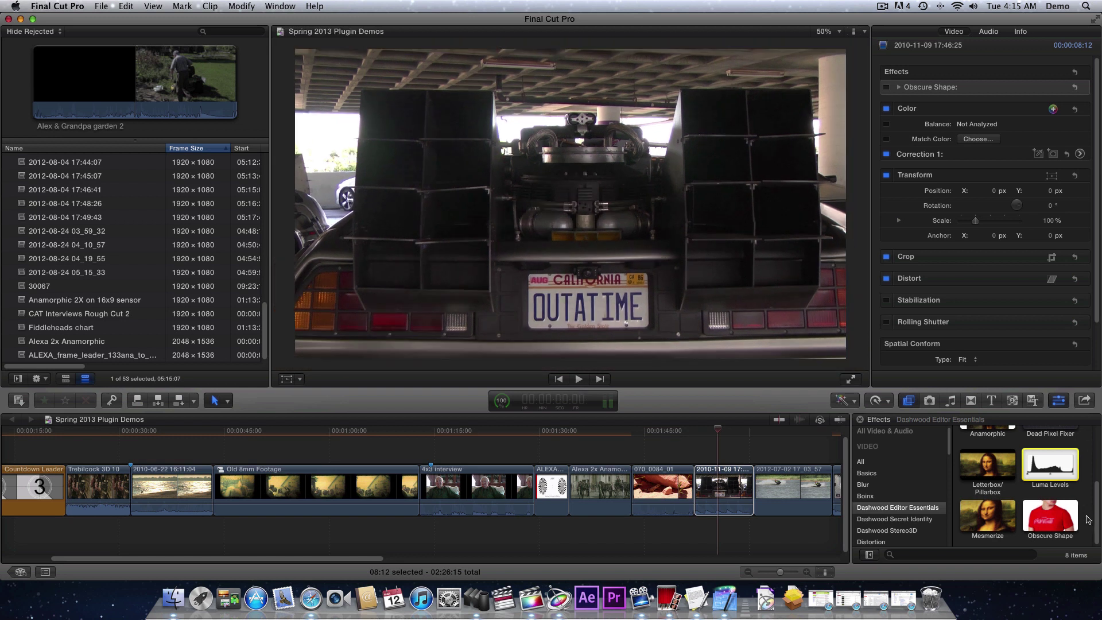
pyautogui.click(898, 87)
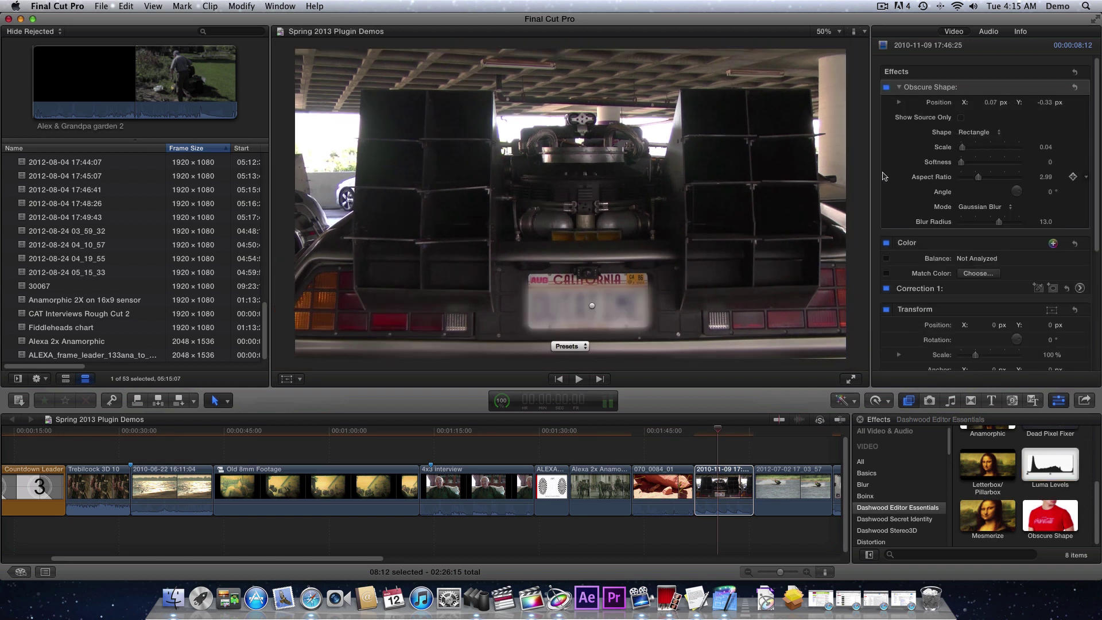
pyautogui.click(993, 207)
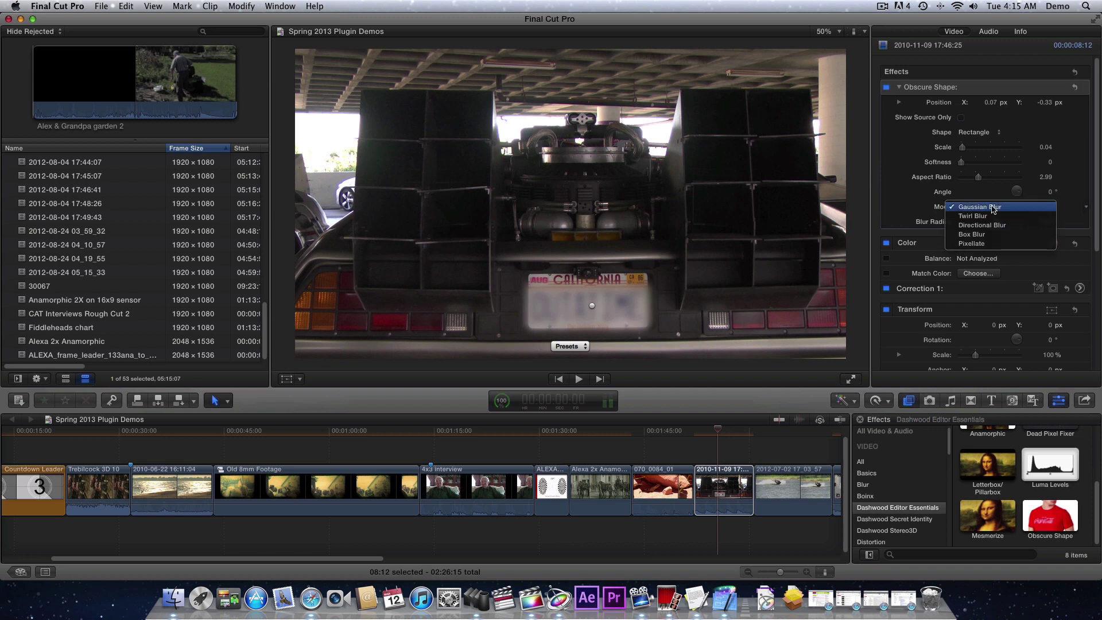
pyautogui.click(986, 244)
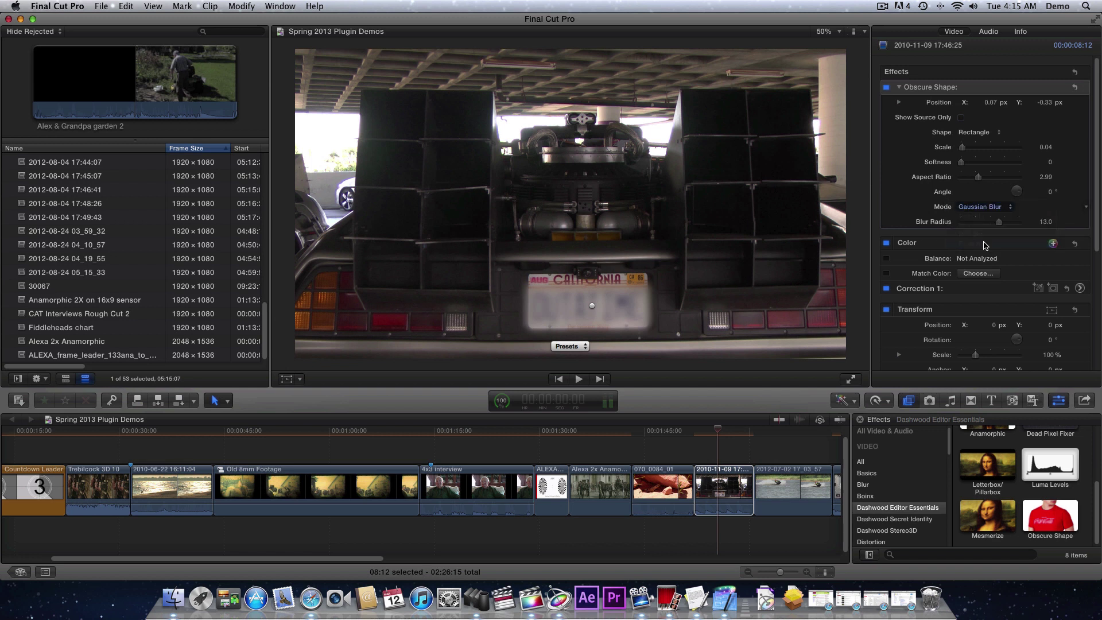
# Try Twirl Blur, return Mode to Gaussian Blur, and keep the Rectangle shape
pyautogui.click(982, 206)
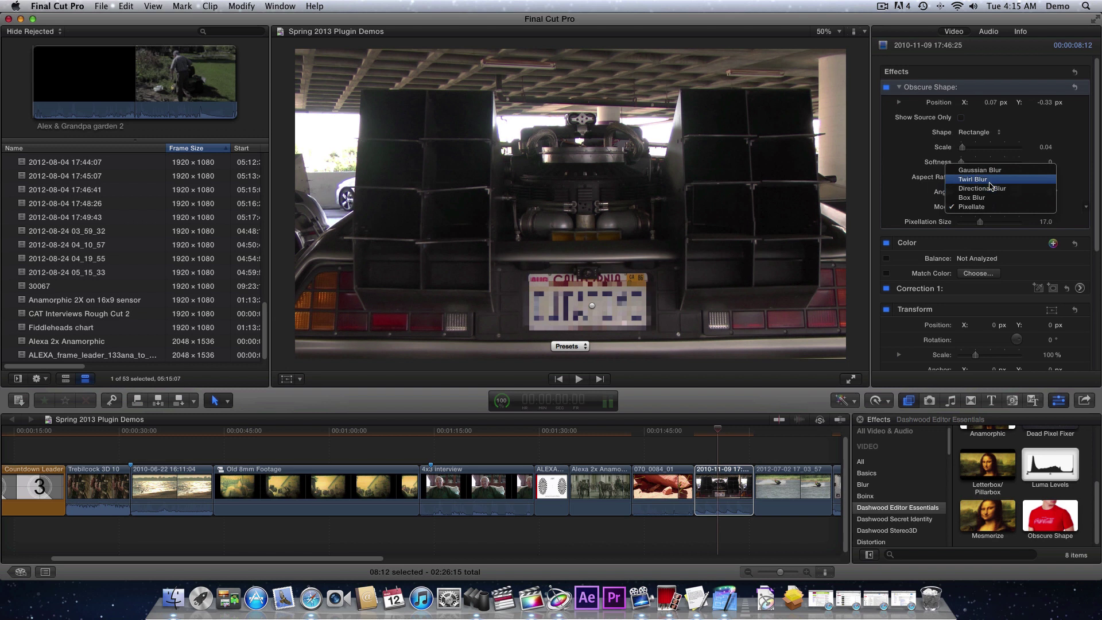
pyautogui.press('Escape')
pyautogui.click(976, 206)
pyautogui.click(979, 179)
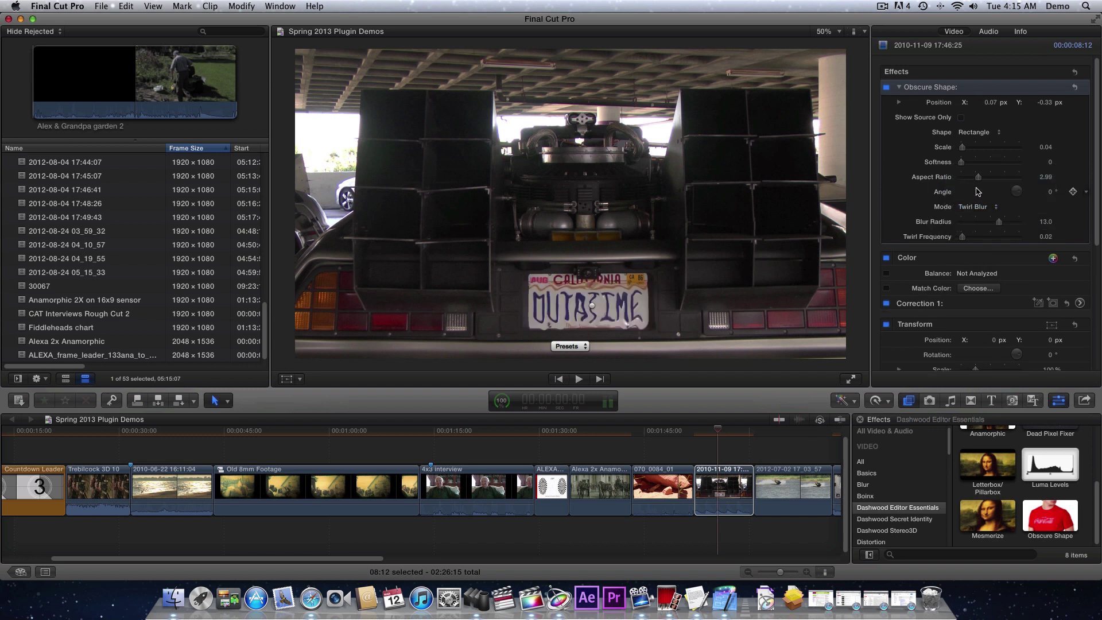
pyautogui.click(978, 207)
pyautogui.click(980, 198)
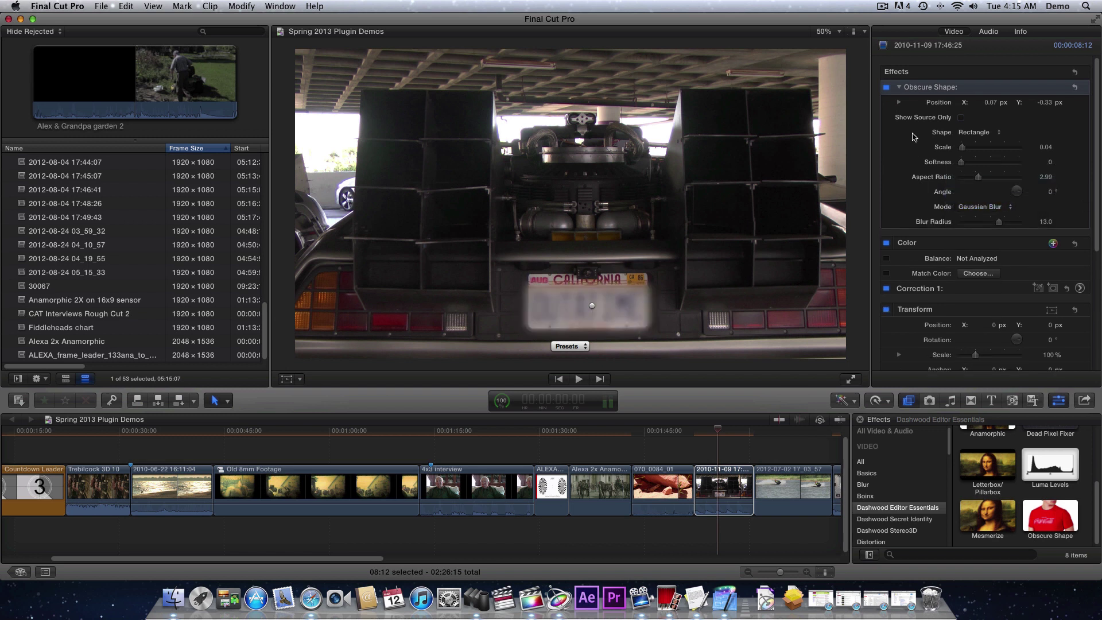
pyautogui.click(973, 132)
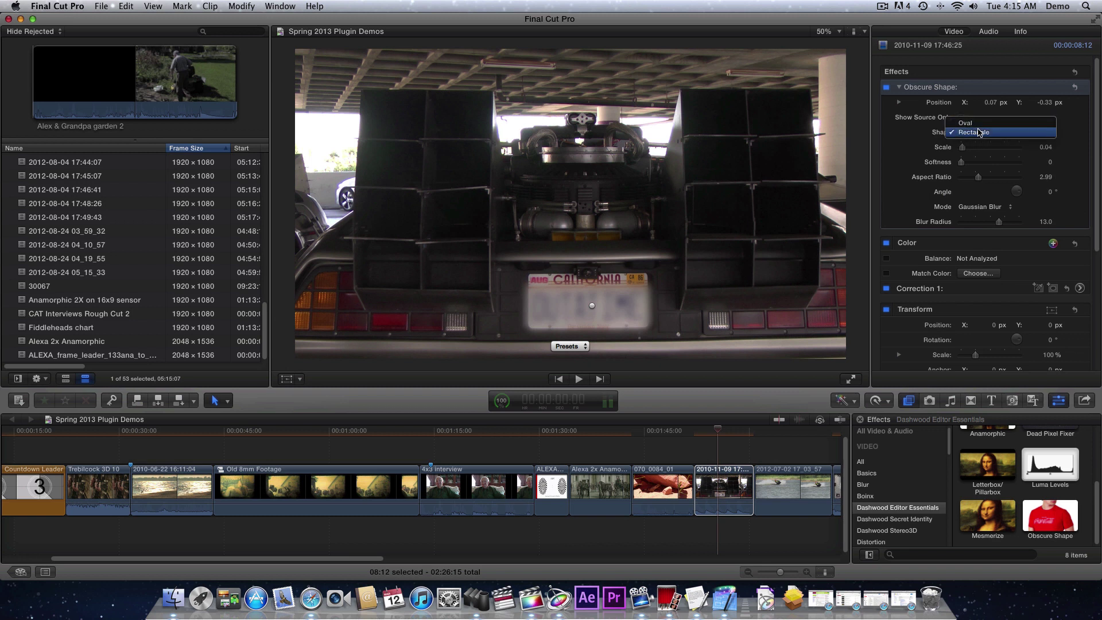
pyautogui.click(898, 145)
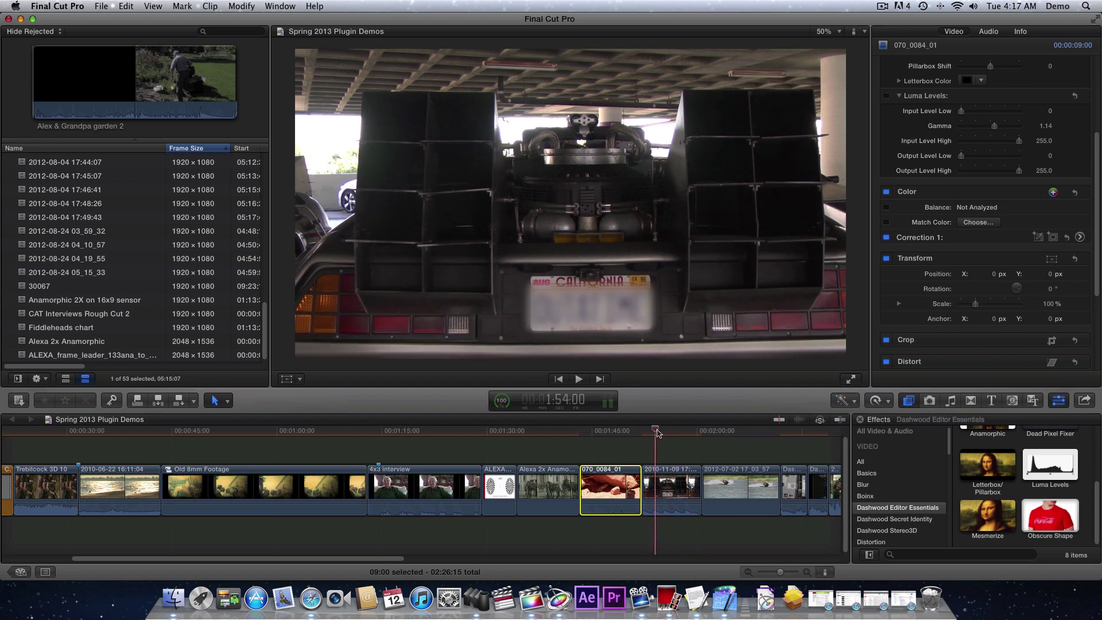
# Scrub to the jet-ski clip and switch over to Motion with Command-Tab
pyautogui.click(669, 431)
pyautogui.moveTo(662, 432); pyautogui.dragTo(740, 432)
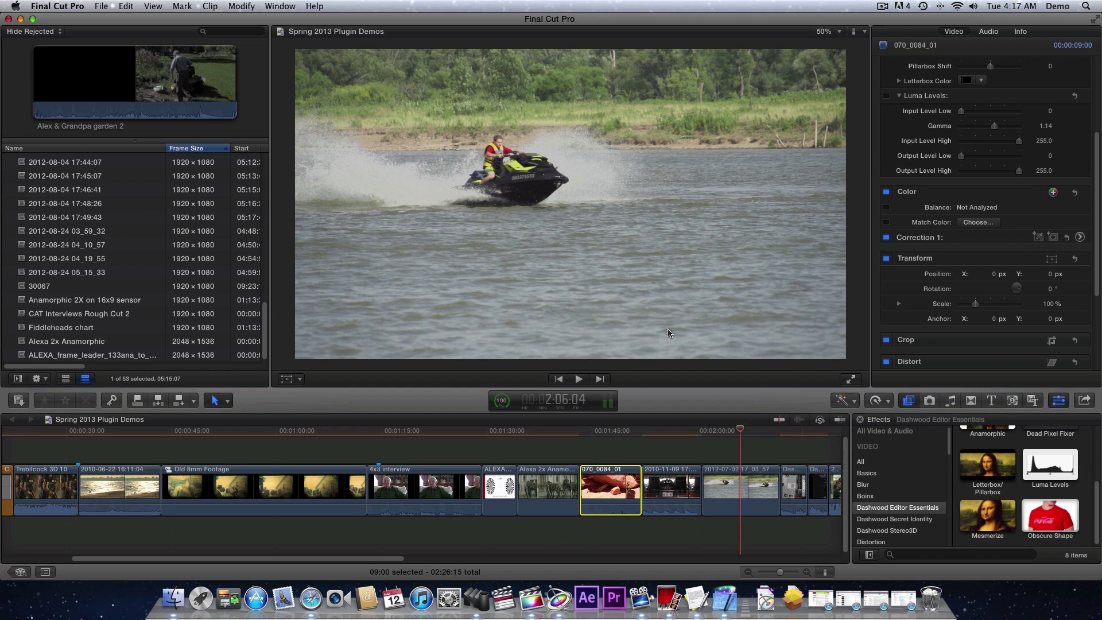
pyautogui.press('super+Tab')
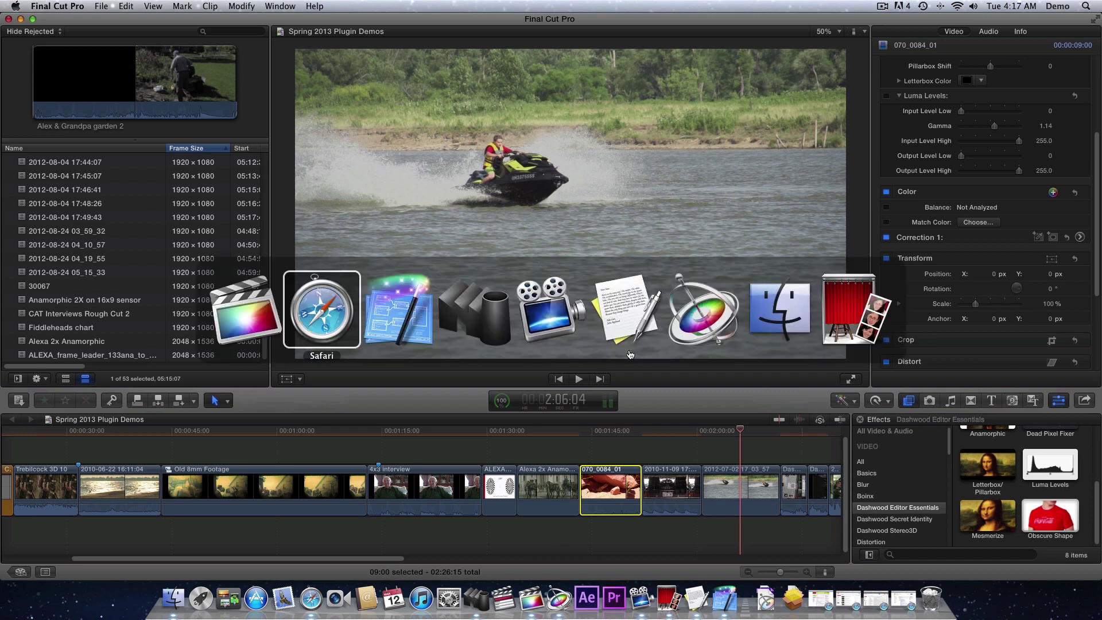
pyautogui.click(717, 315)
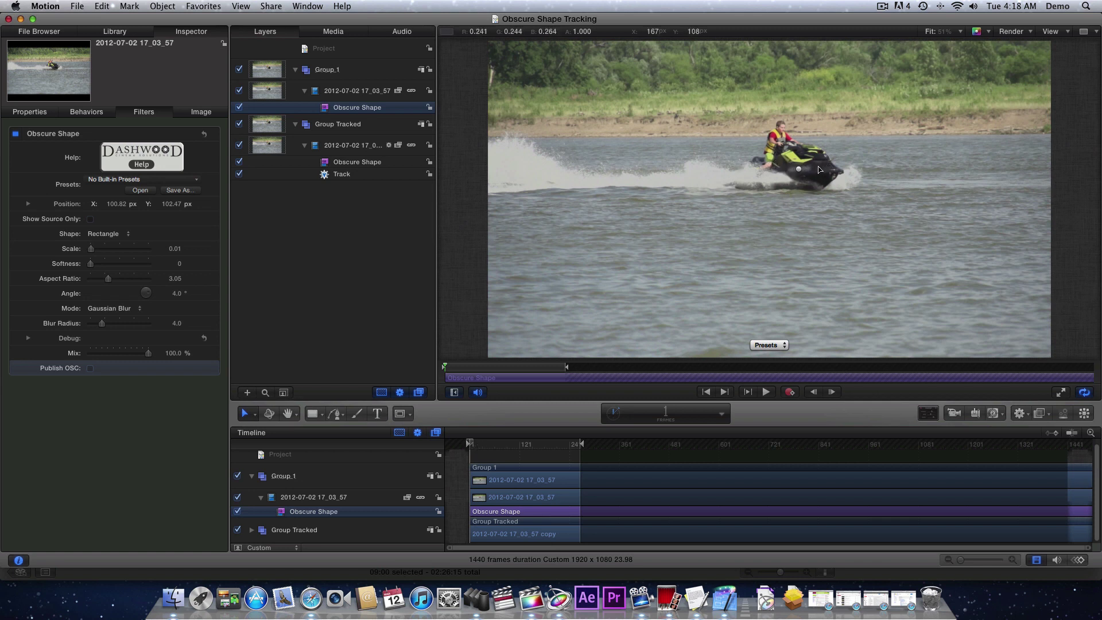
# Add a Track behavior to the Obscure Shape position and analyze the jet ski's movement
pyautogui.moveTo(477, 449); pyautogui.dragTo(441, 450)
pyautogui.click(216, 206)
pyautogui.moveTo(272, 256)
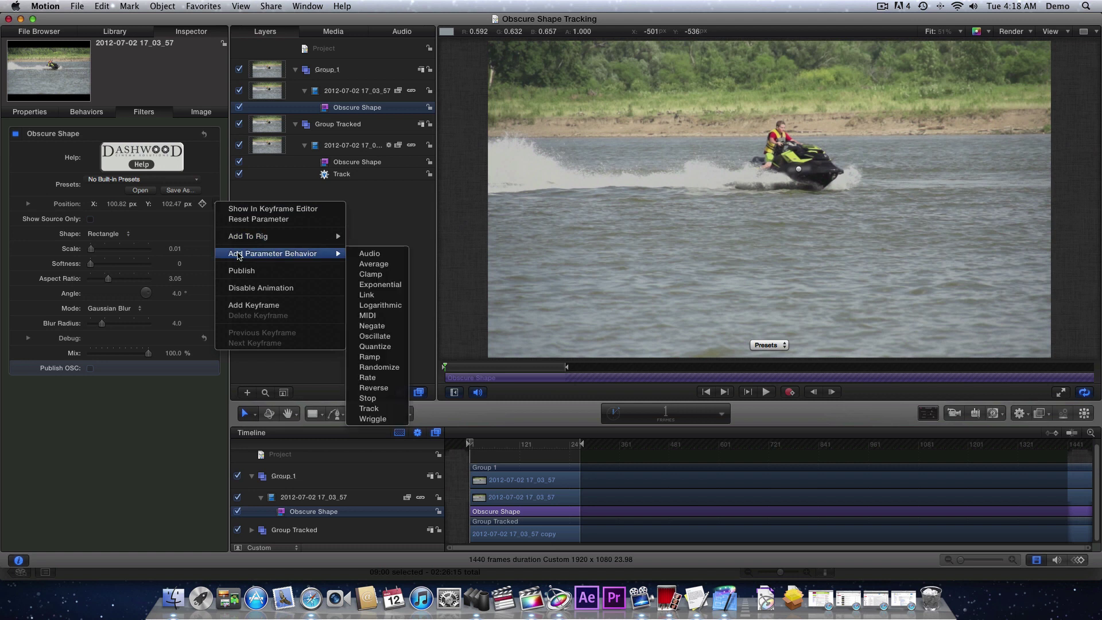
pyautogui.click(391, 411)
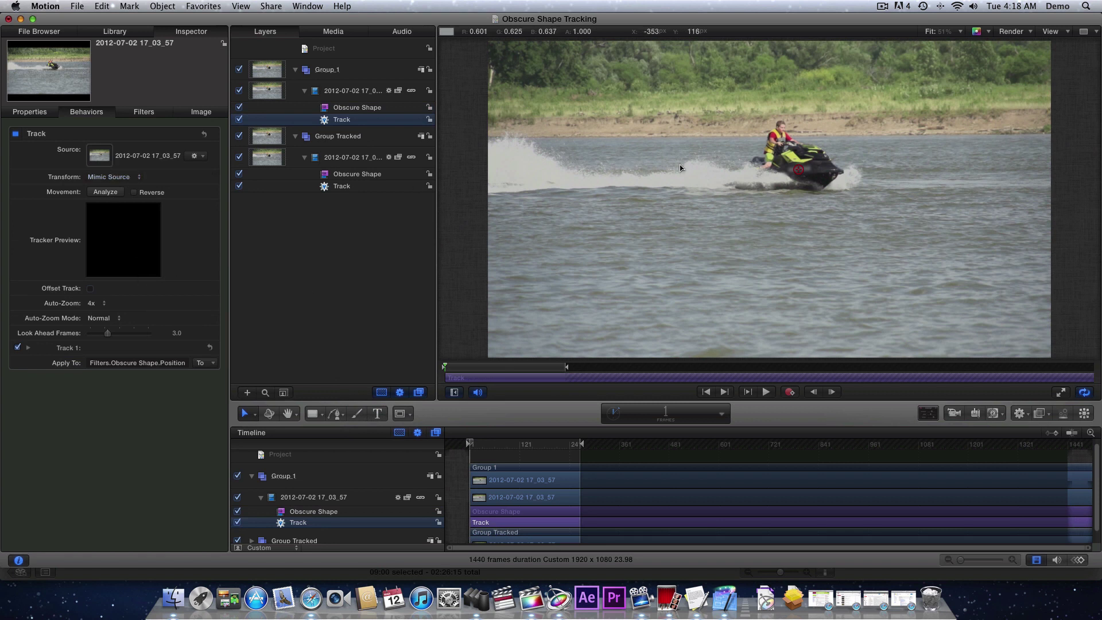
pyautogui.click(105, 192)
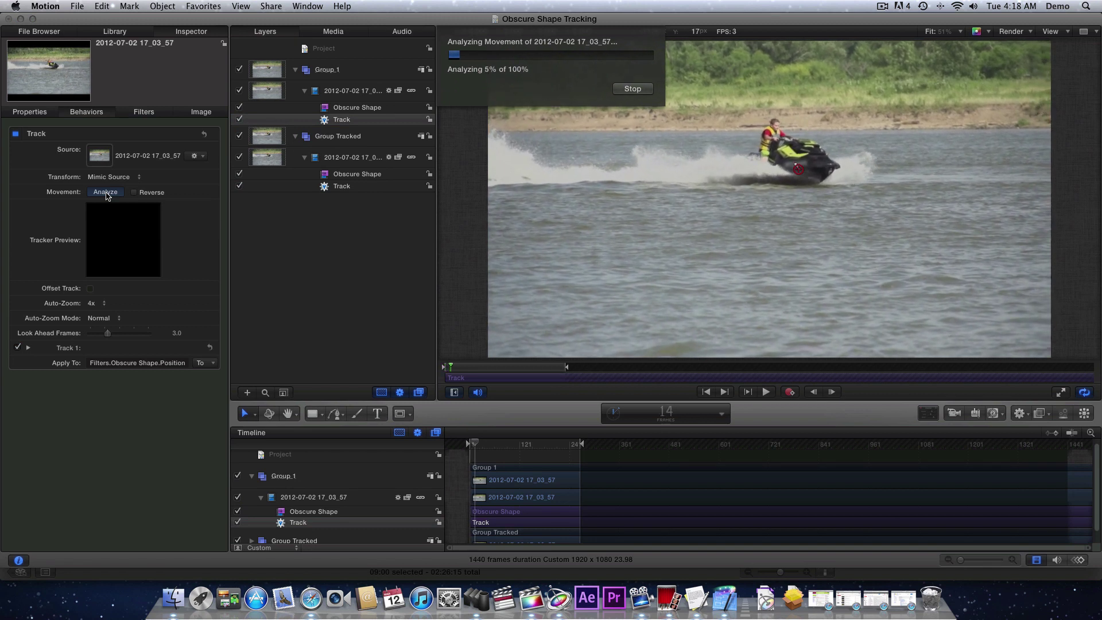
pyautogui.click(632, 88)
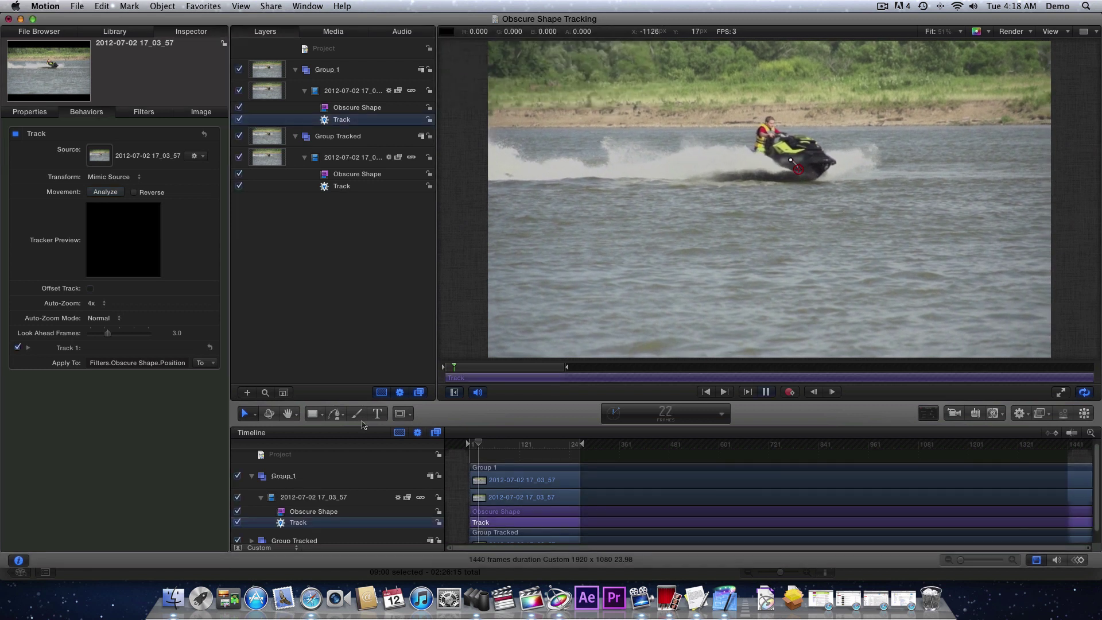
# Turn off Group 1, select Group Tracked, and preview a later frame
pyautogui.click(237, 476)
pyautogui.scroll(-1, 336, 518)
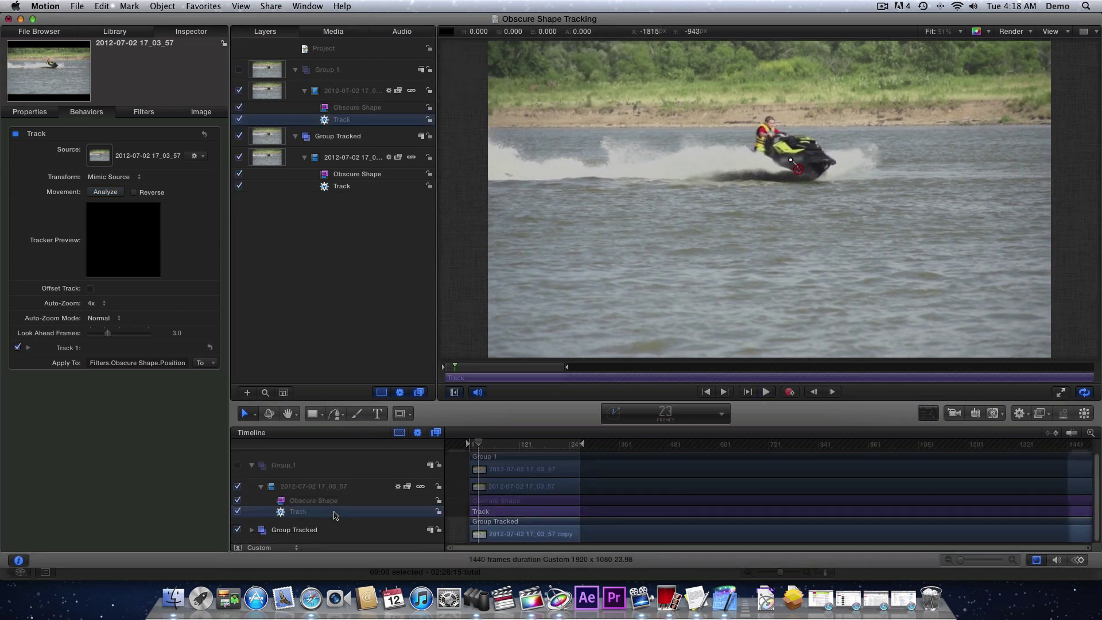
pyautogui.click(332, 531)
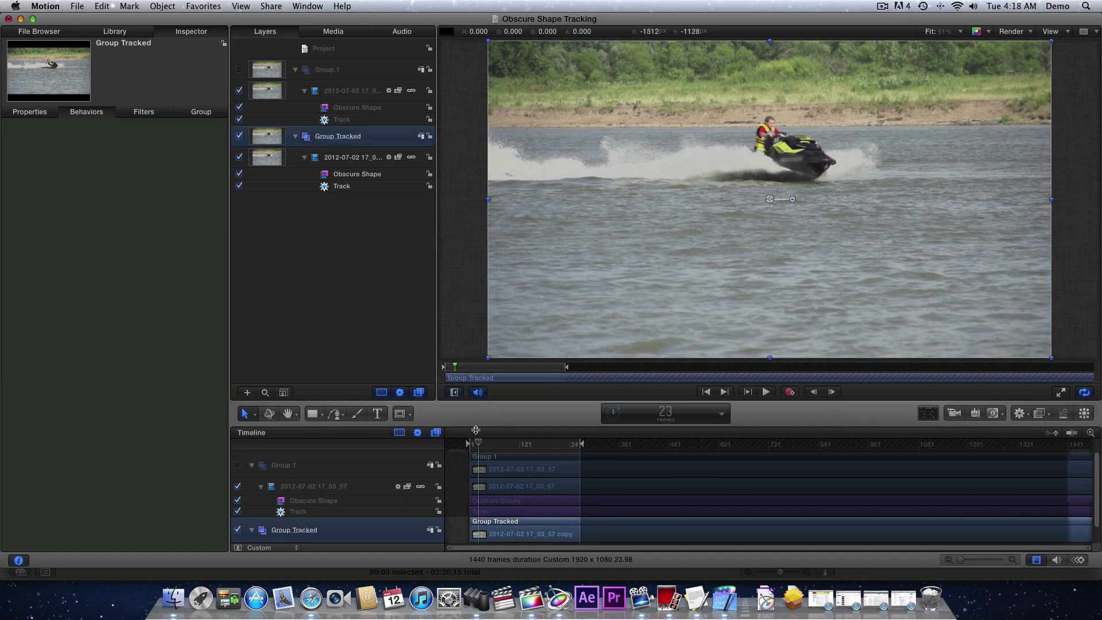
pyautogui.moveTo(488, 444)
pyautogui.mouseDown()
pyautogui.moveTo(568, 444)
pyautogui.moveTo(492, 447)
pyautogui.mouseUp()
# Back in Final Cut Pro, apply Mesmerize to 070_0084_01 and adjust Intensity (166) and Angle (1085°)
pyautogui.press('super+Tab')
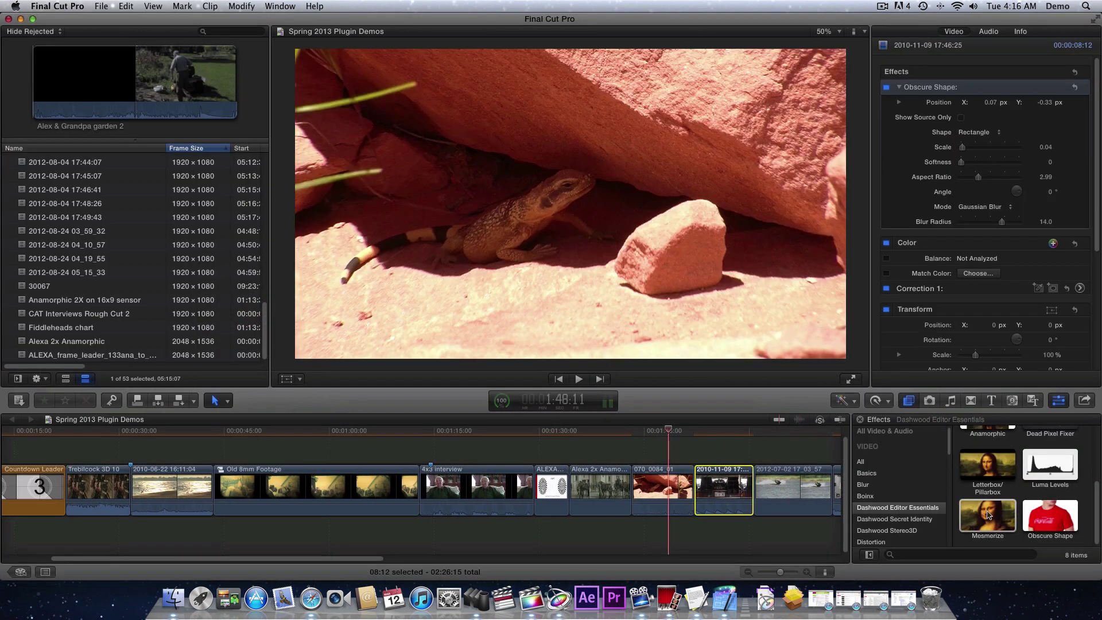
pyautogui.moveTo(987, 515); pyautogui.dragTo(652, 486)
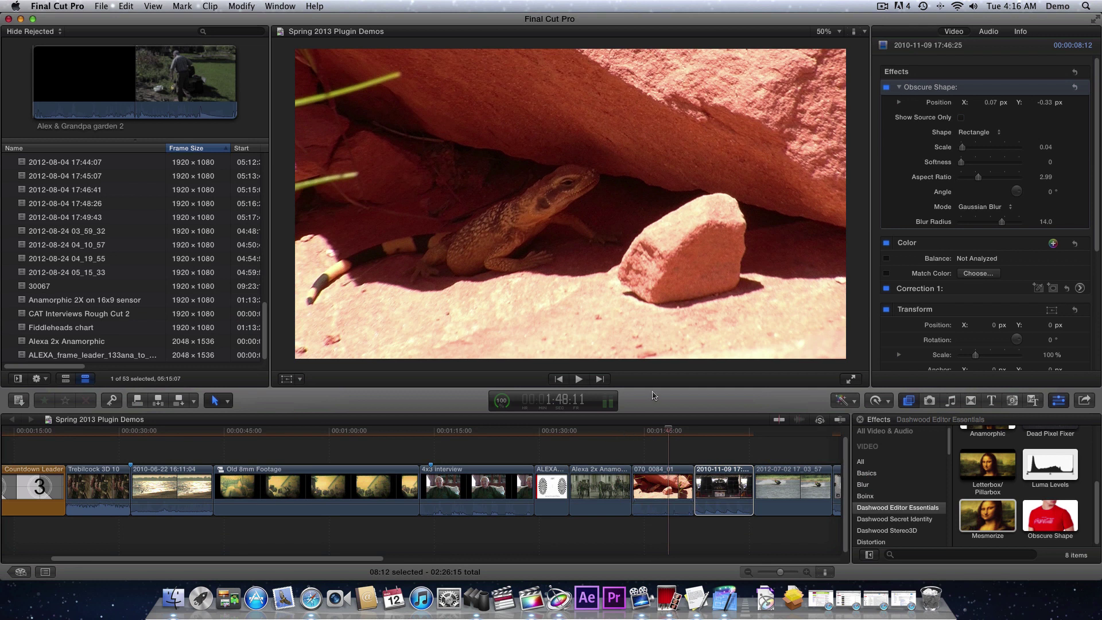
pyautogui.click(670, 470)
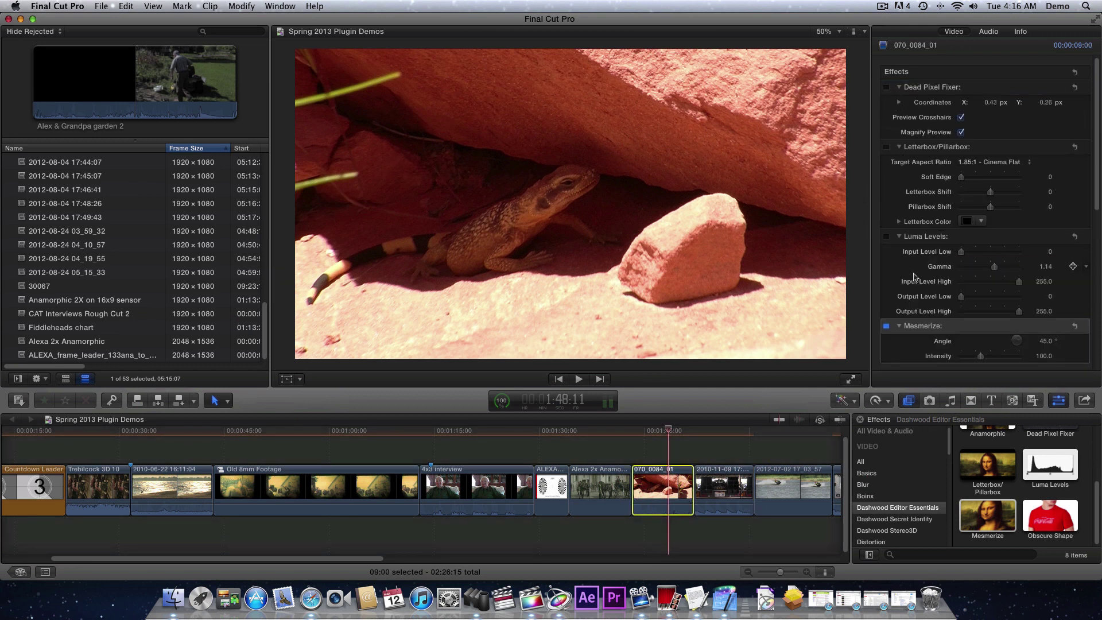
pyautogui.scroll(-5, 913, 282)
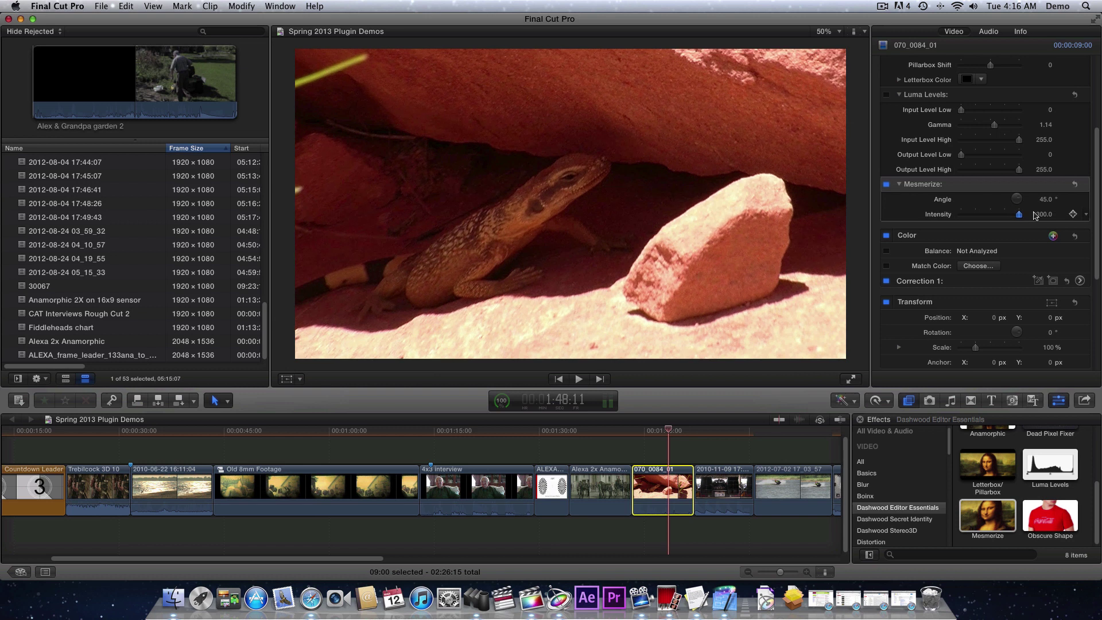
pyautogui.moveTo(980, 214); pyautogui.dragTo(1031, 216)
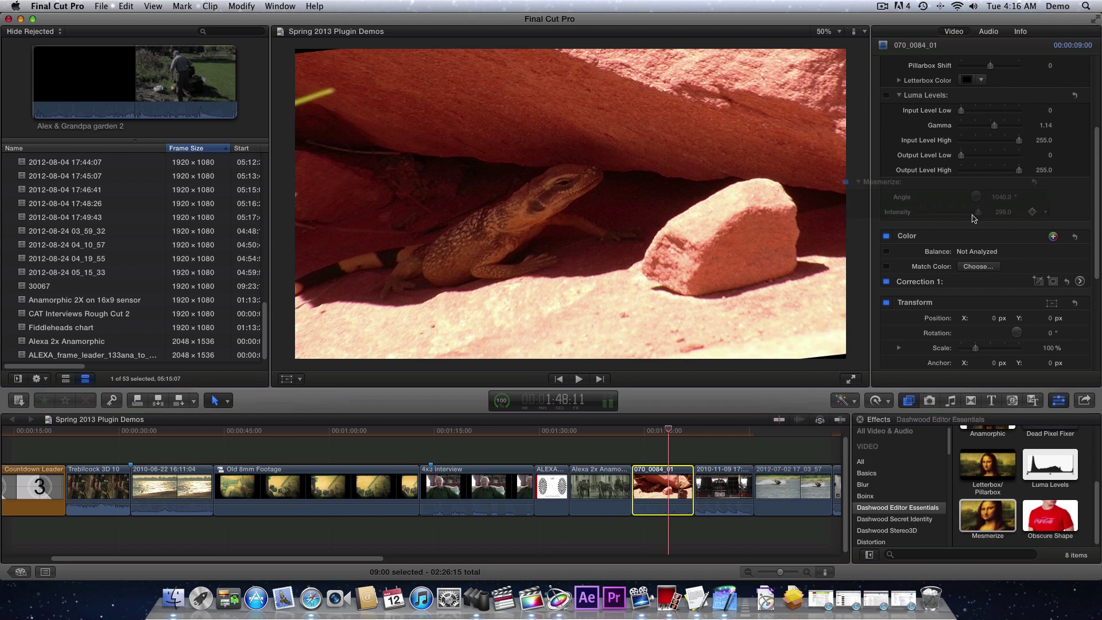
pyautogui.moveTo(994, 222); pyautogui.dragTo(1028, 198)
# Scrub past the jet-ski clip and park the playhead on the presenter interview shot
pyautogui.click(1090, 474)
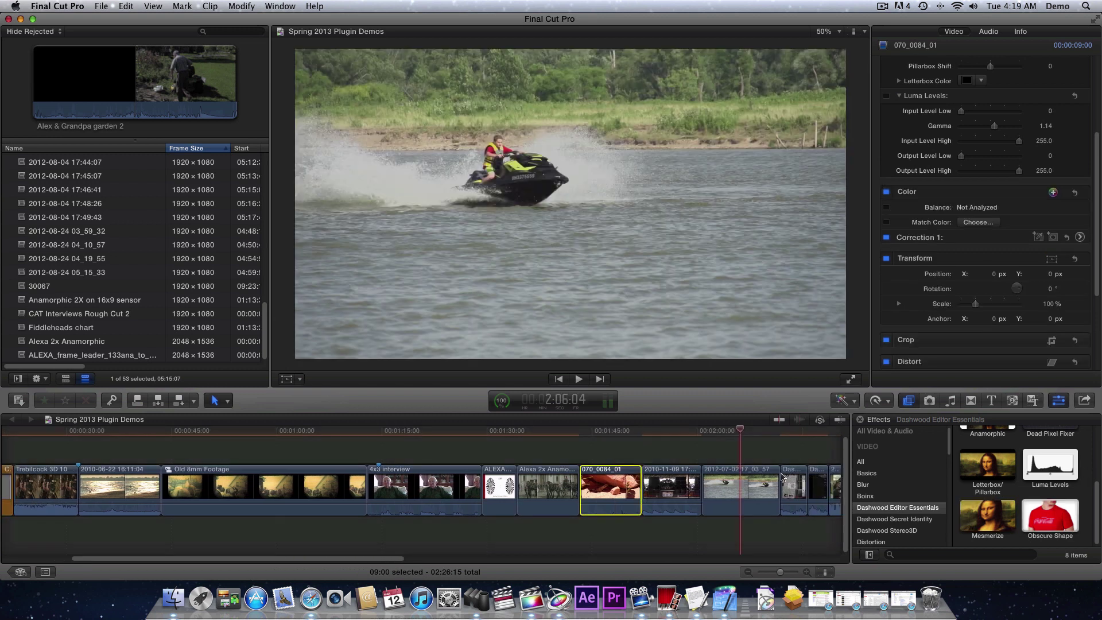
pyautogui.click(750, 435)
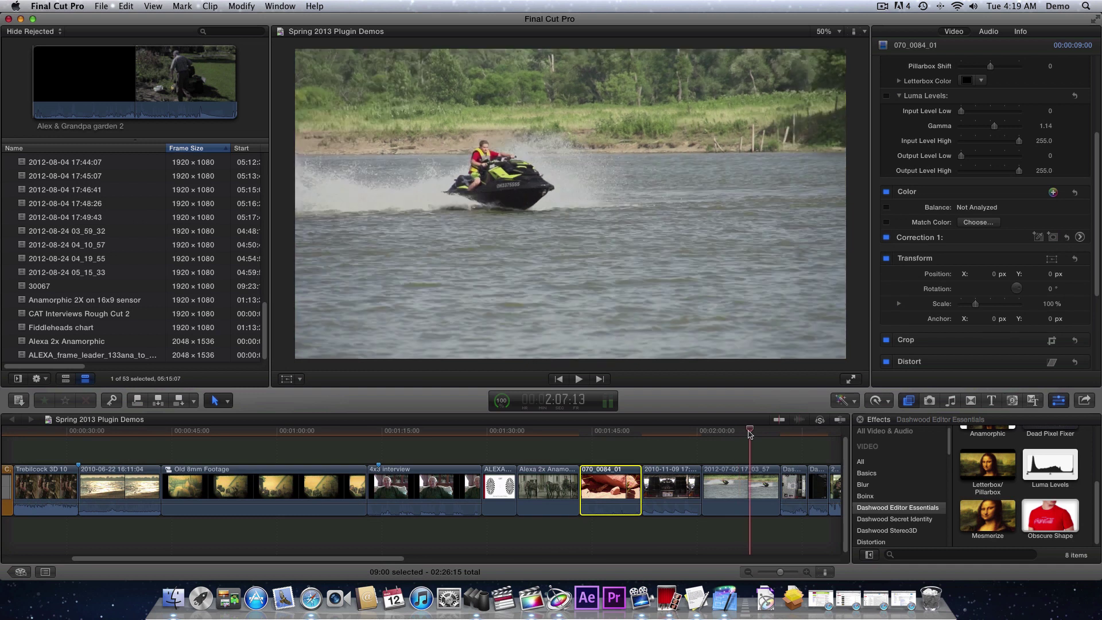
pyautogui.hscroll(5, 740, 440)
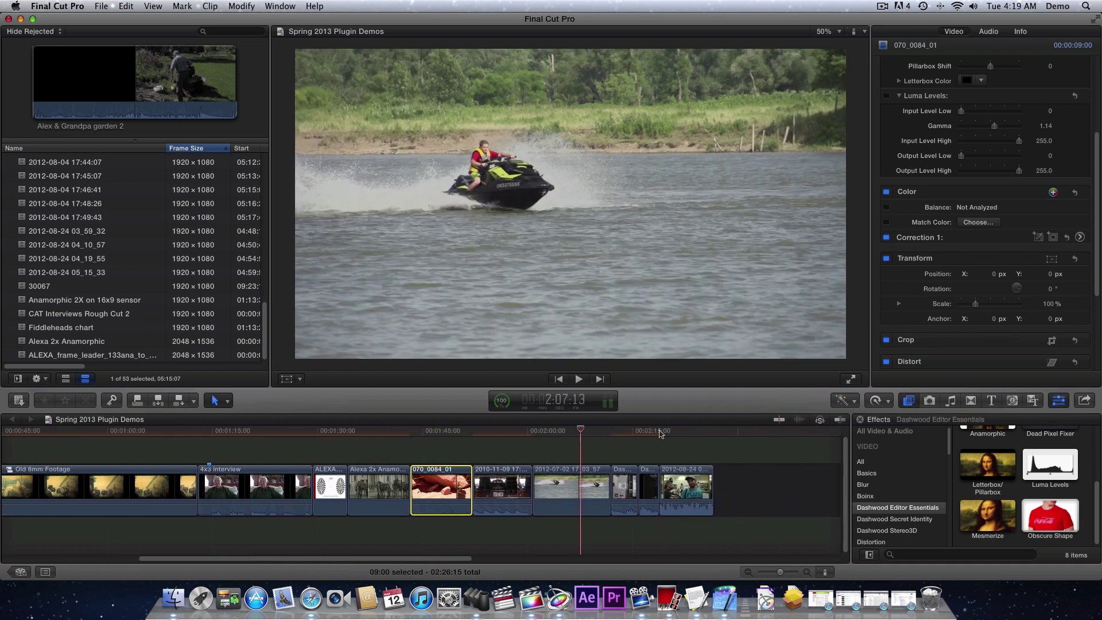
pyautogui.click(623, 432)
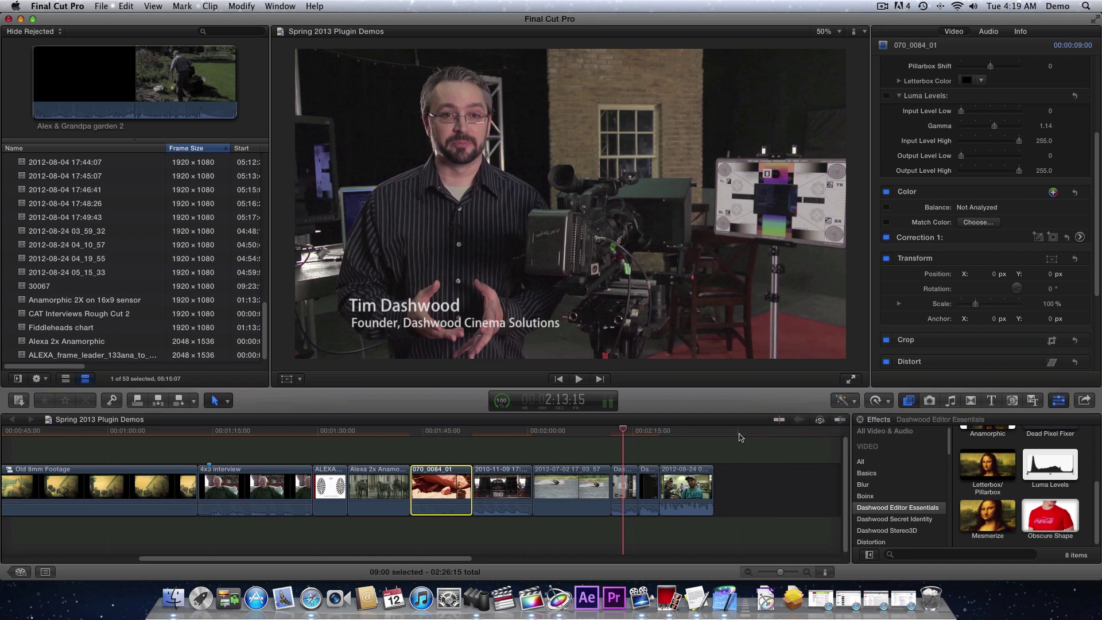
pyautogui.moveTo(623, 432); pyautogui.dragTo(619, 434)
# Apply Dashwood Secret Identity to the interview clip, select it, and open its Presets list
pyautogui.click(925, 519)
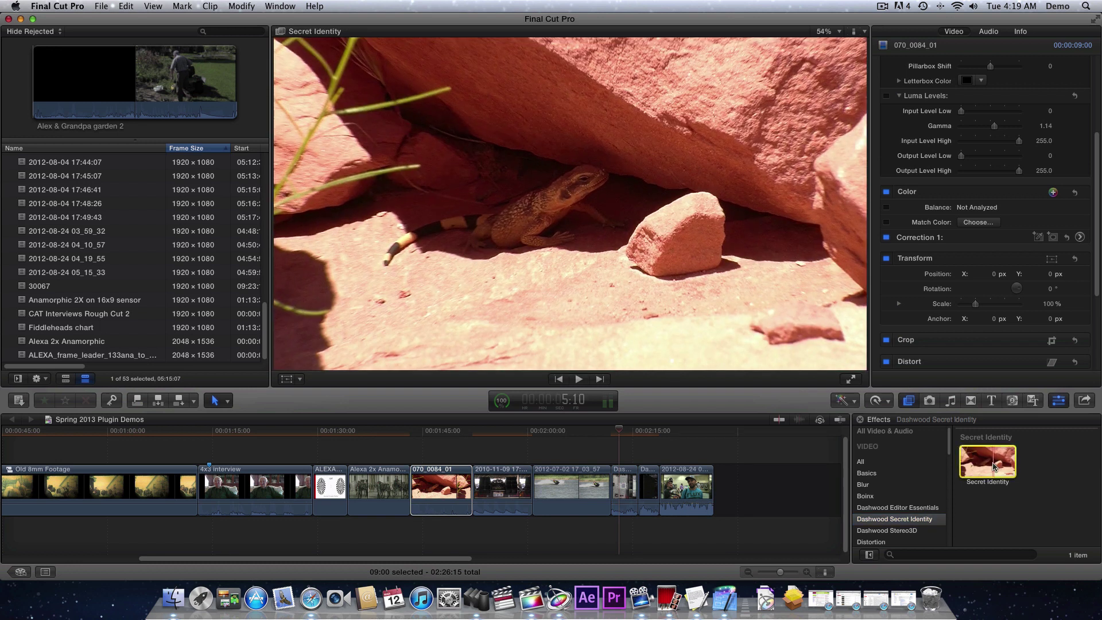
pyautogui.moveTo(995, 467); pyautogui.dragTo(621, 491)
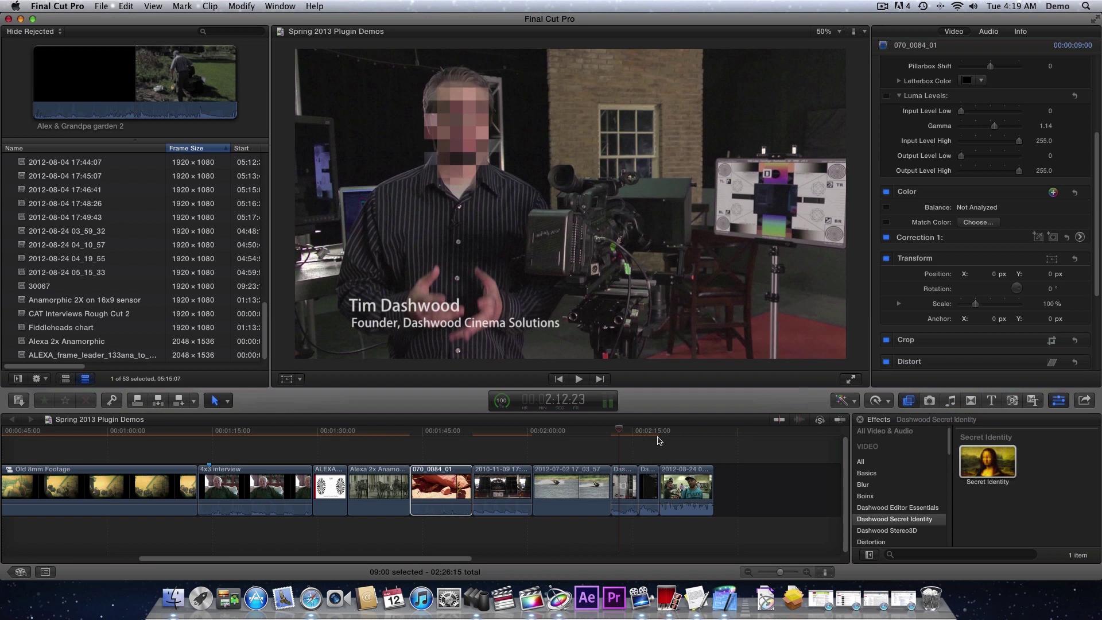
pyautogui.click(622, 435)
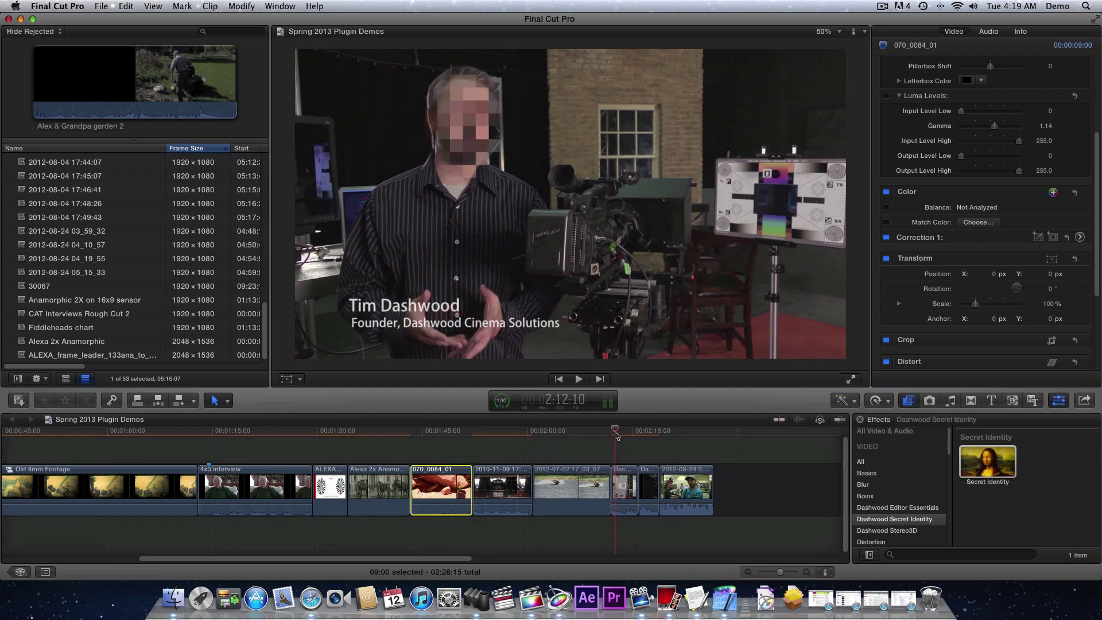
pyautogui.click(621, 492)
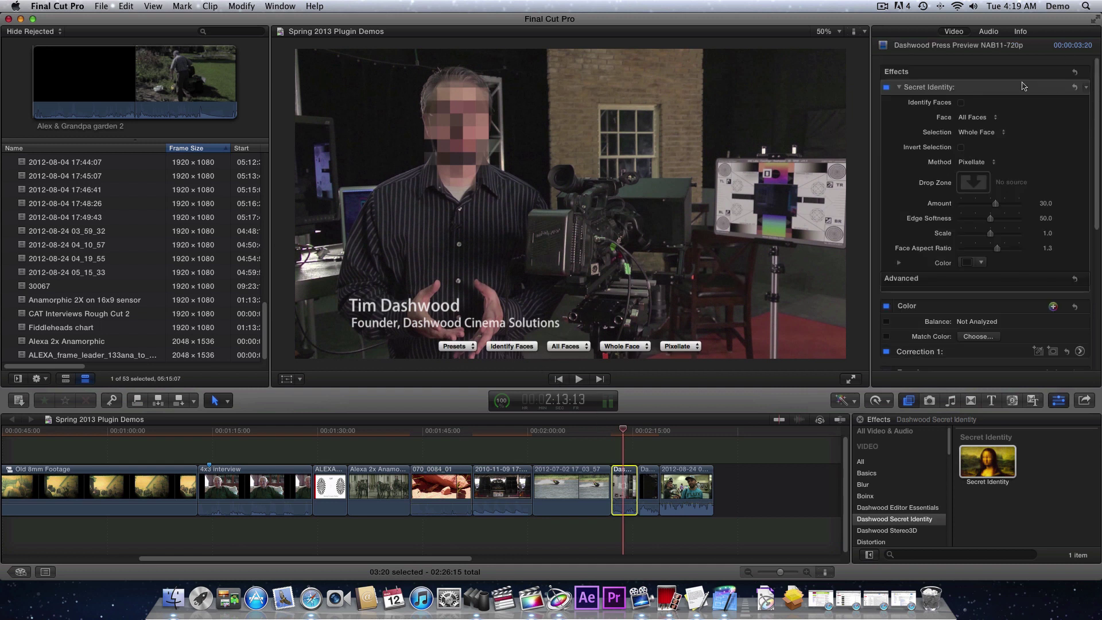
pyautogui.click(456, 346)
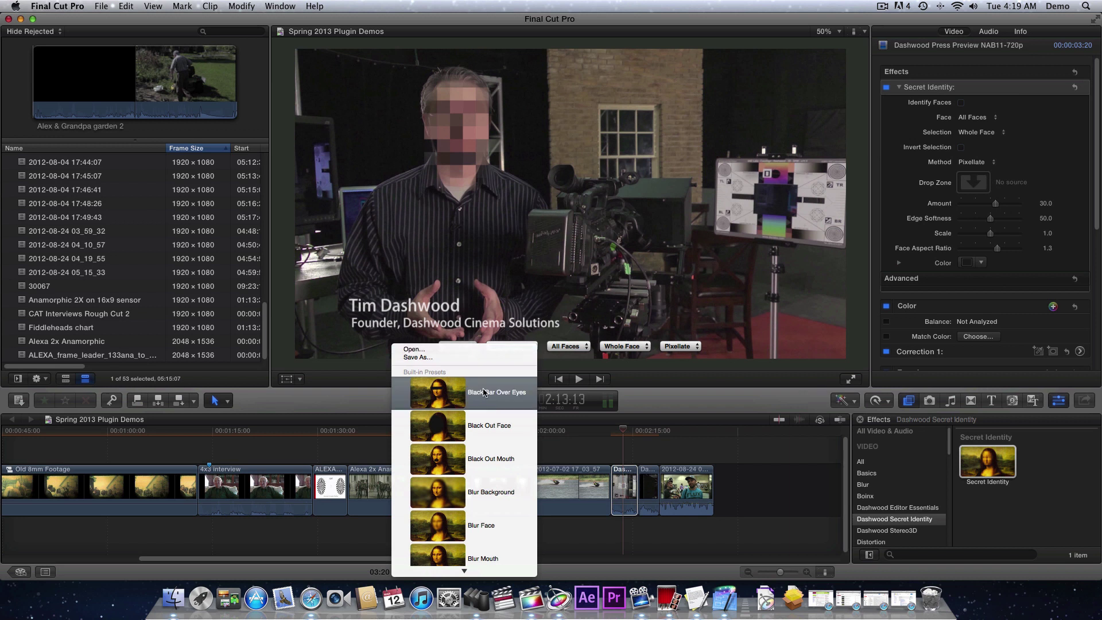
pyautogui.moveTo(464, 571)
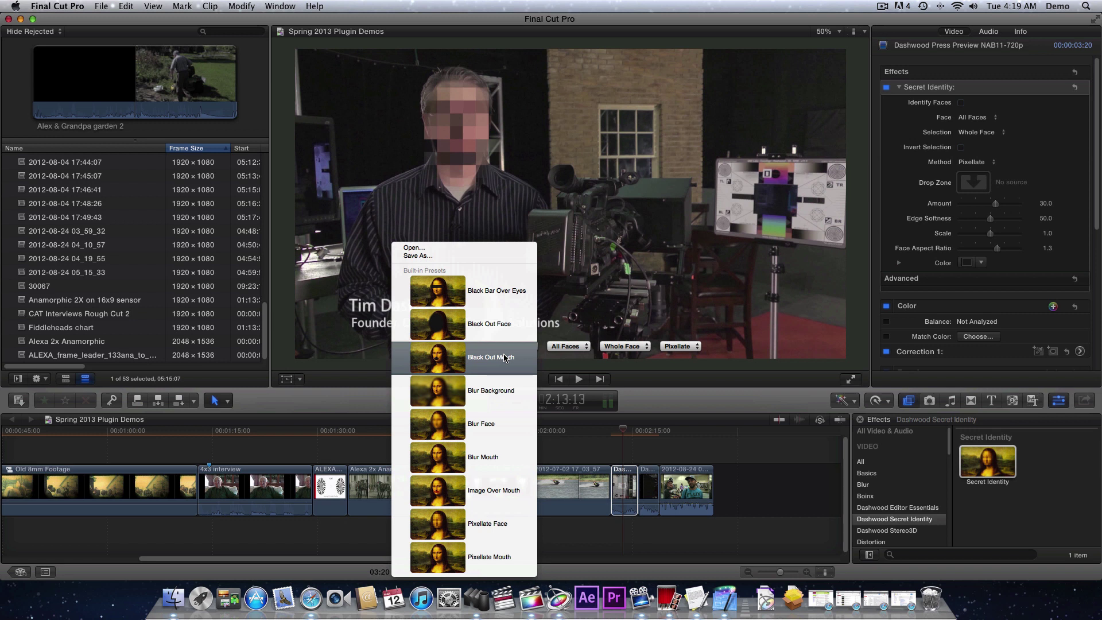
# Apply the Blur Background preset, lower Amount to 2.0, and scrub the interview to check
pyautogui.click(482, 390)
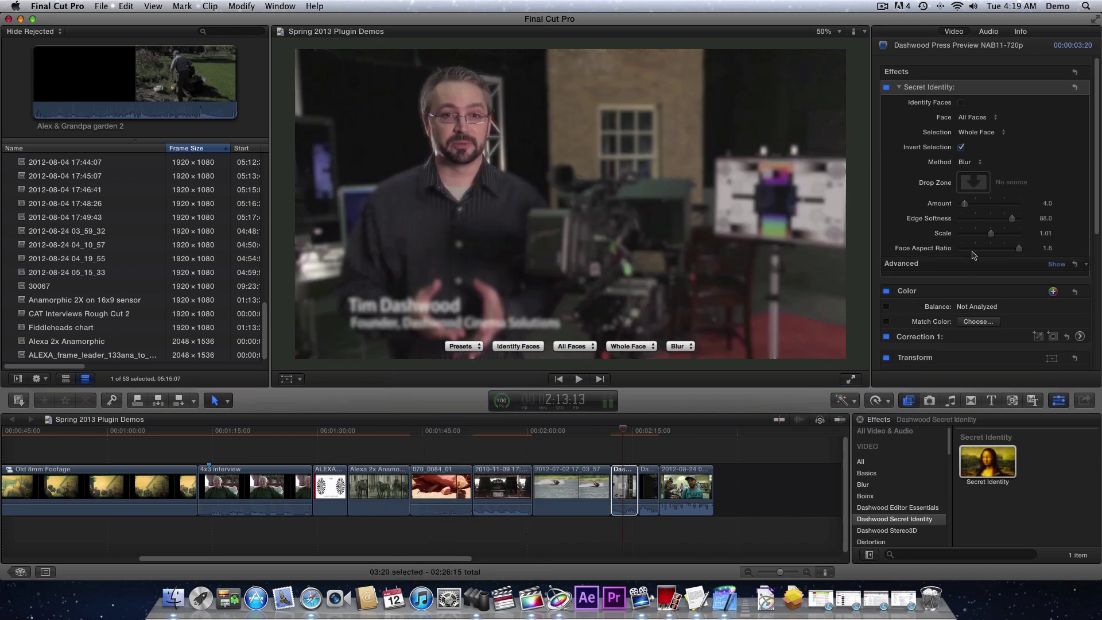
pyautogui.moveTo(964, 203); pyautogui.dragTo(963, 203)
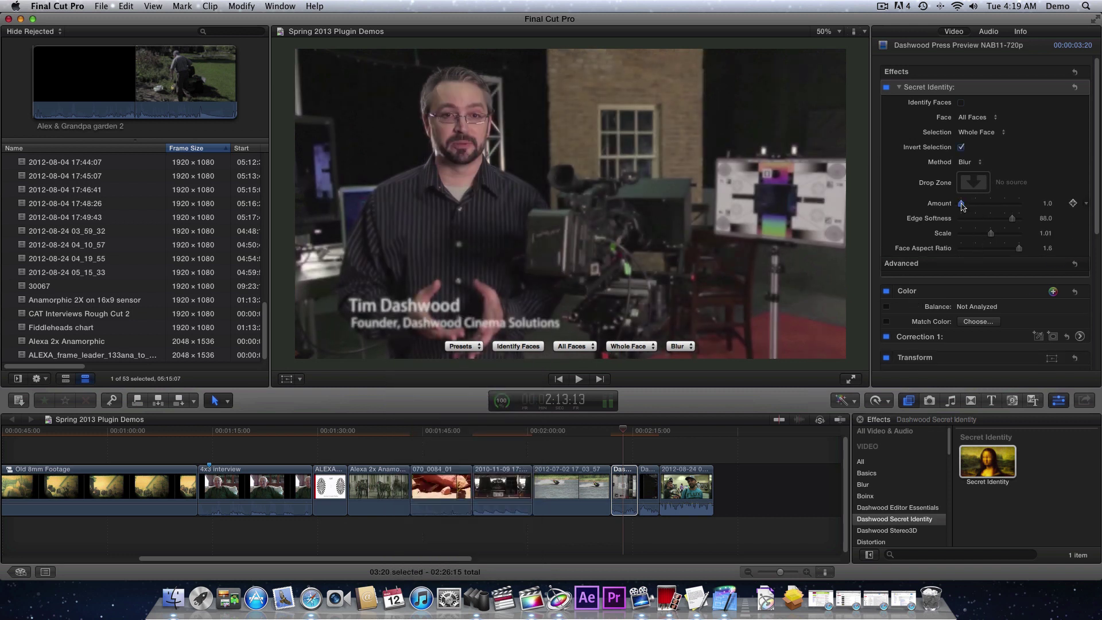
pyautogui.click(626, 432)
pyautogui.moveTo(624, 431); pyautogui.dragTo(619, 431)
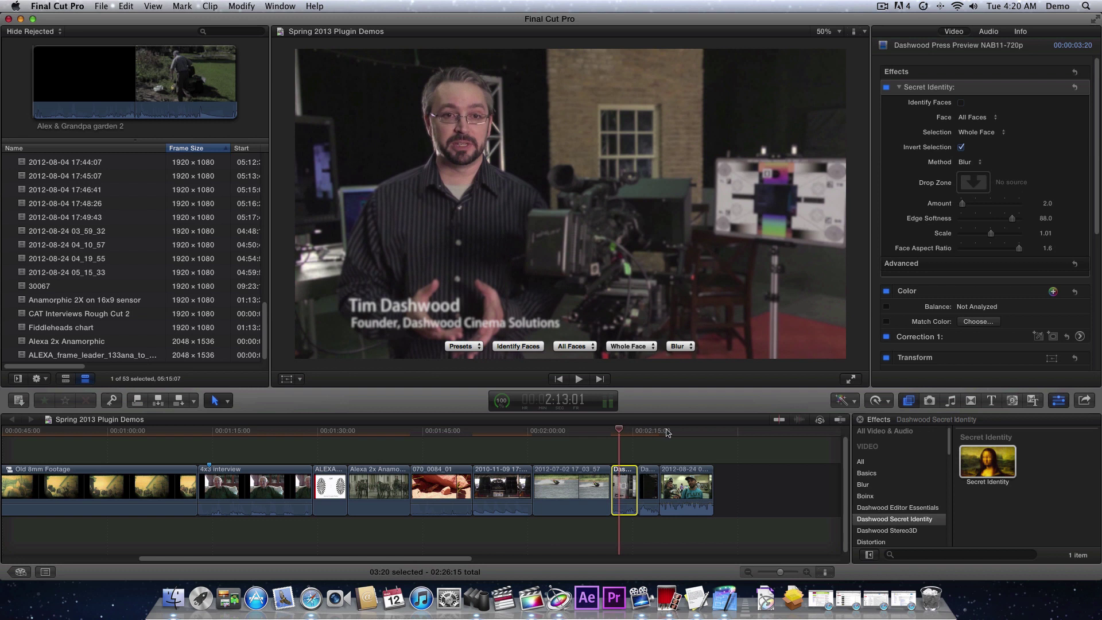
pyautogui.click(674, 431)
pyautogui.moveTo(678, 432)
pyautogui.mouseDown()
pyautogui.moveTo(695, 432)
pyautogui.moveTo(678, 432)
pyautogui.mouseUp()
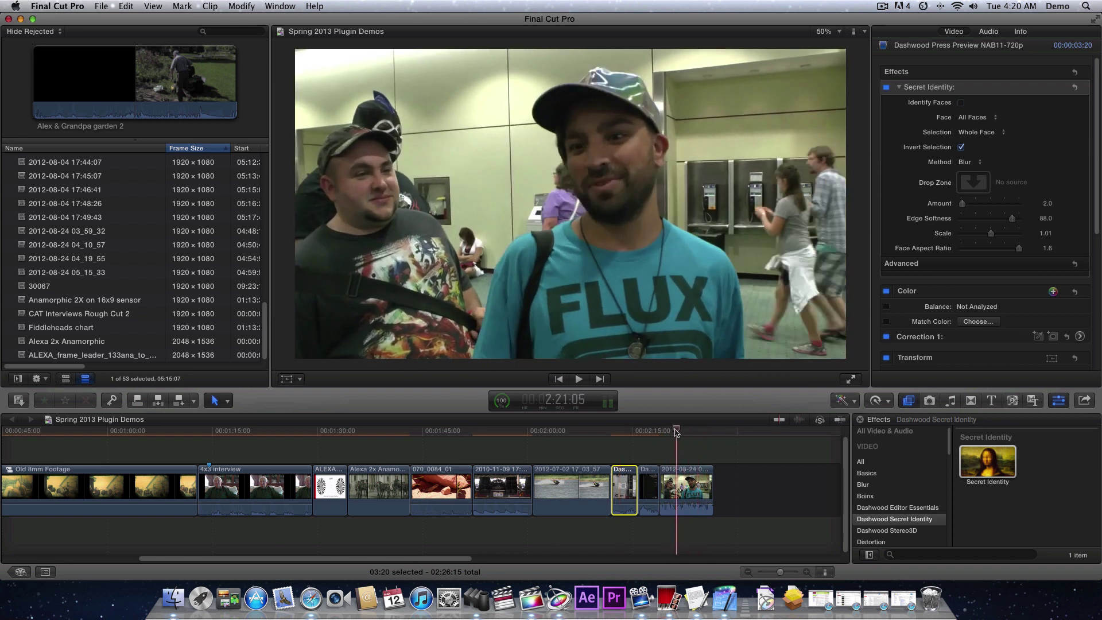
pyautogui.click(685, 485)
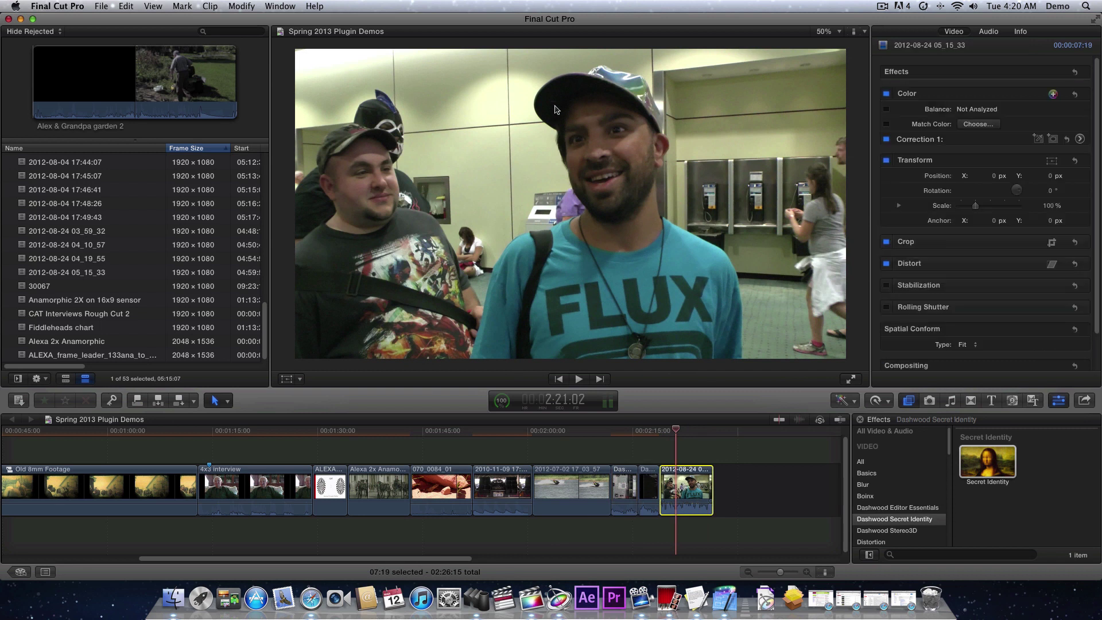
pyautogui.doubleClick(992, 464)
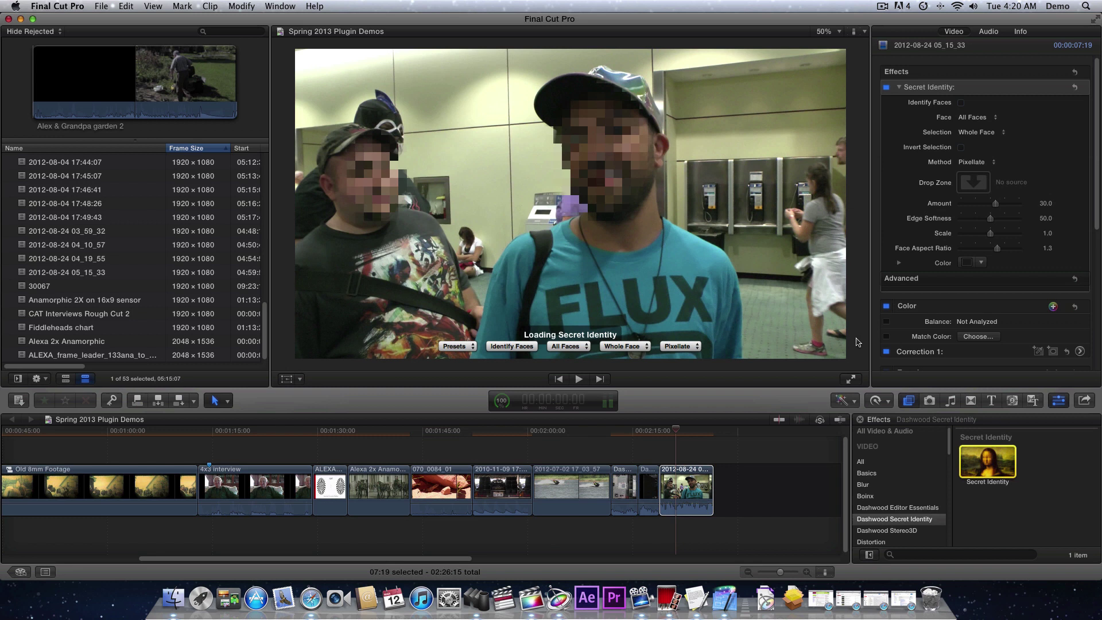
pyautogui.click(961, 102)
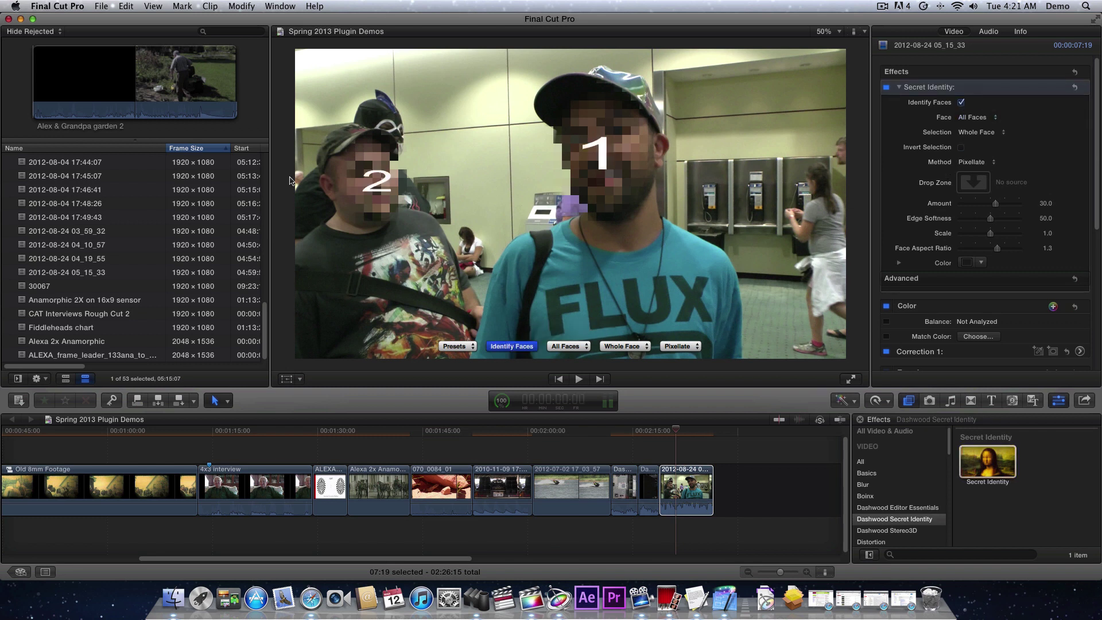
pyautogui.click(971, 118)
pyautogui.click(975, 136)
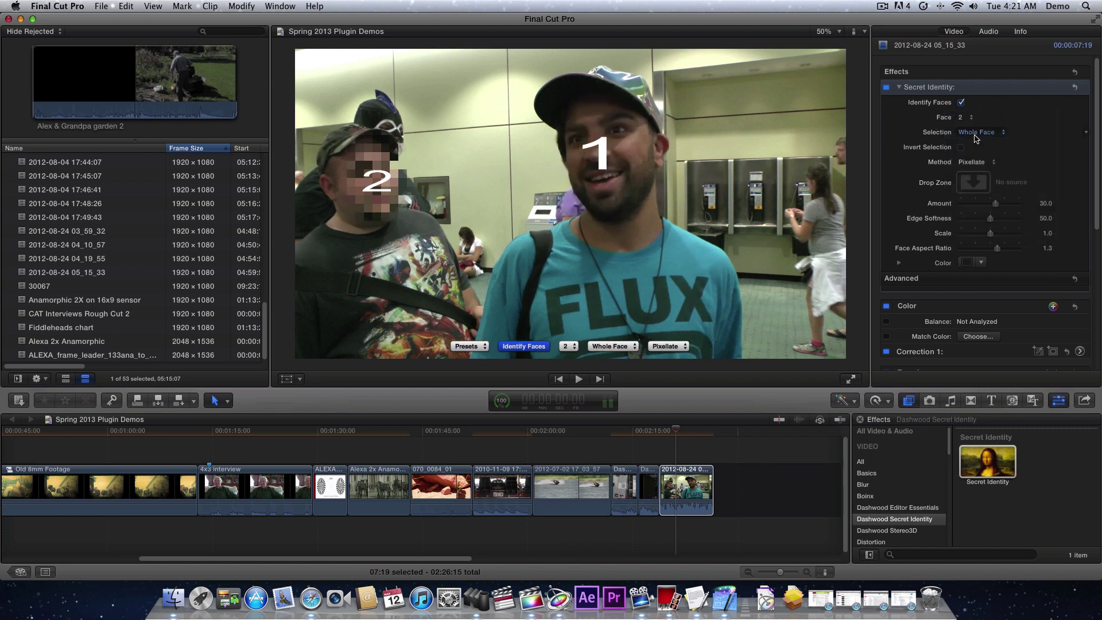
pyautogui.click(962, 103)
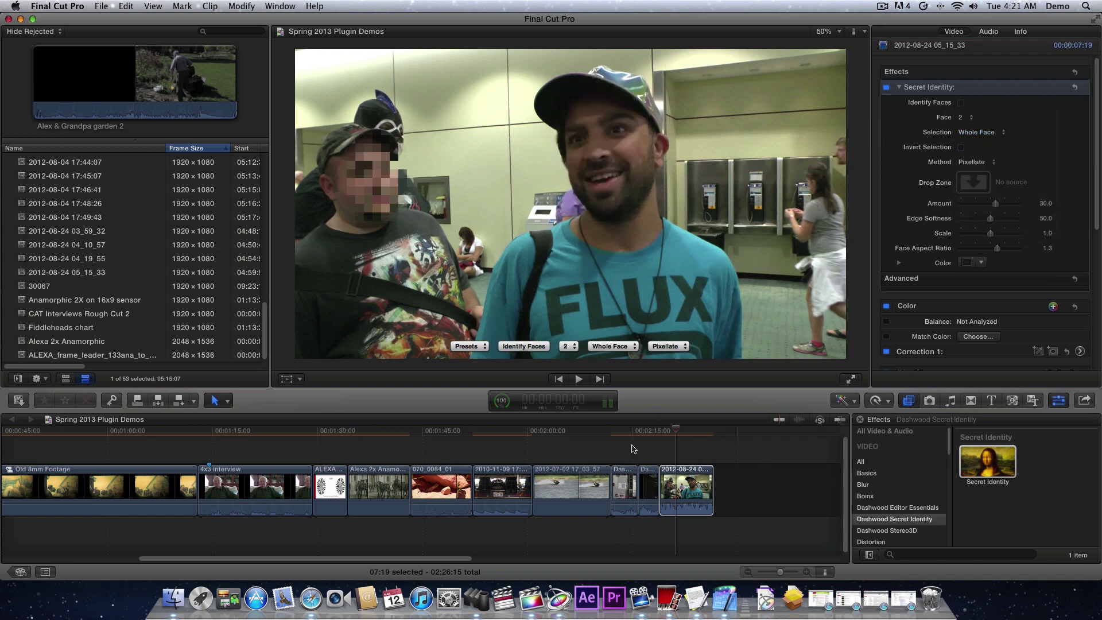